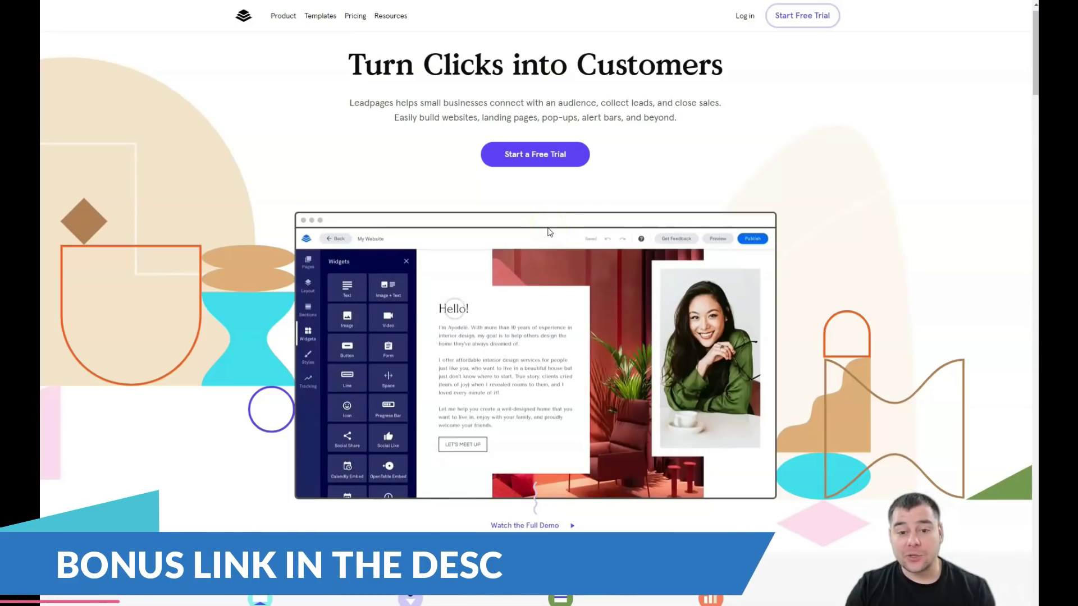
Step: Examine the Leadpages home page from the headline and builder demo through customer stories, conversion tools, analytics, templates, integrations and support
scroll(547, 227, "down", 3)
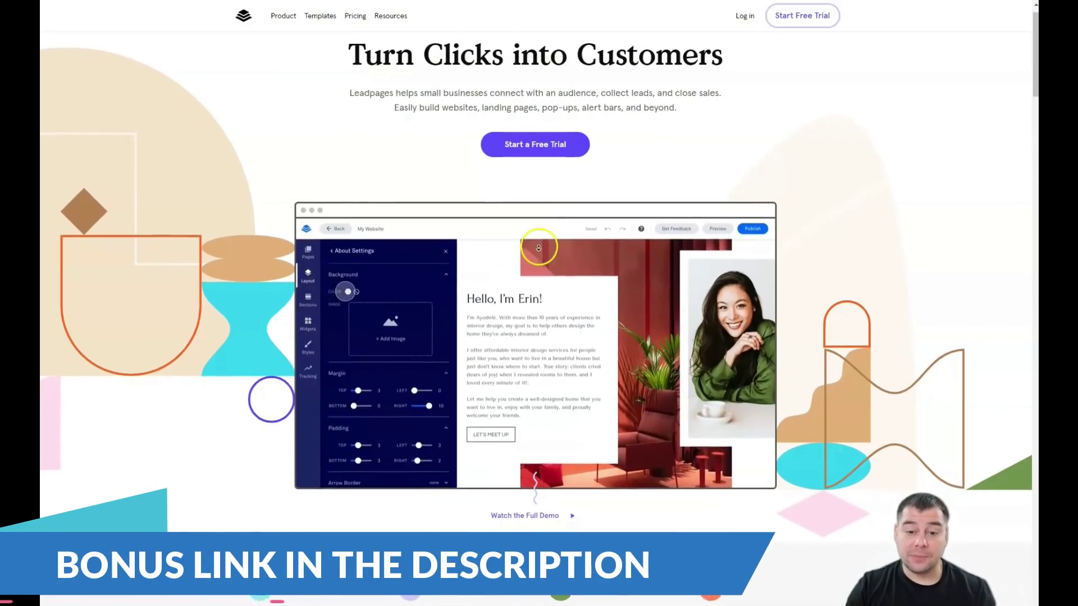
scroll(538, 250, "down", 3)
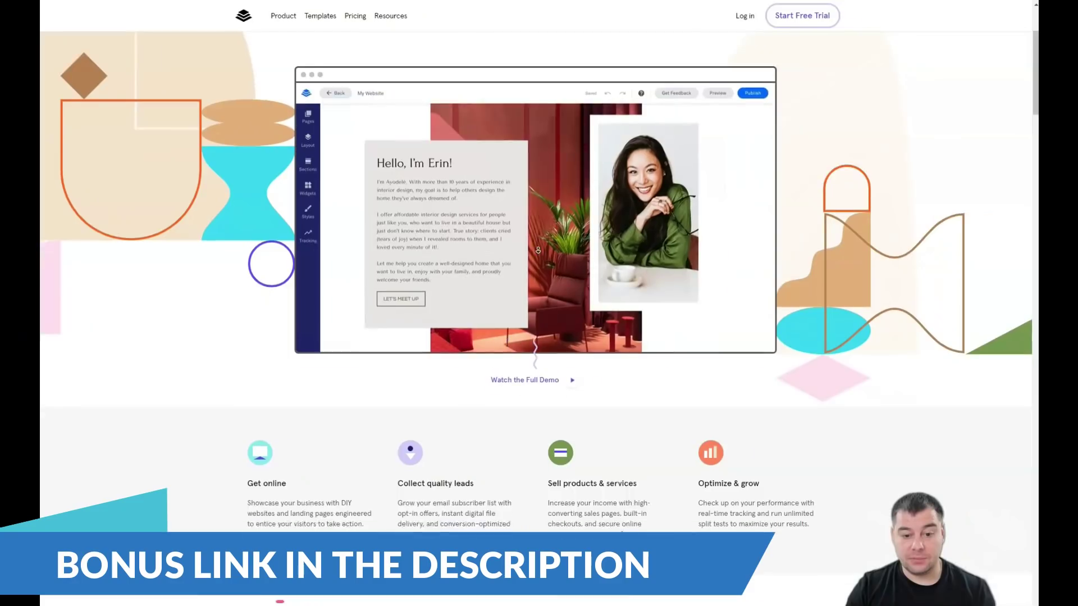
scroll(538, 250, "down", 3)
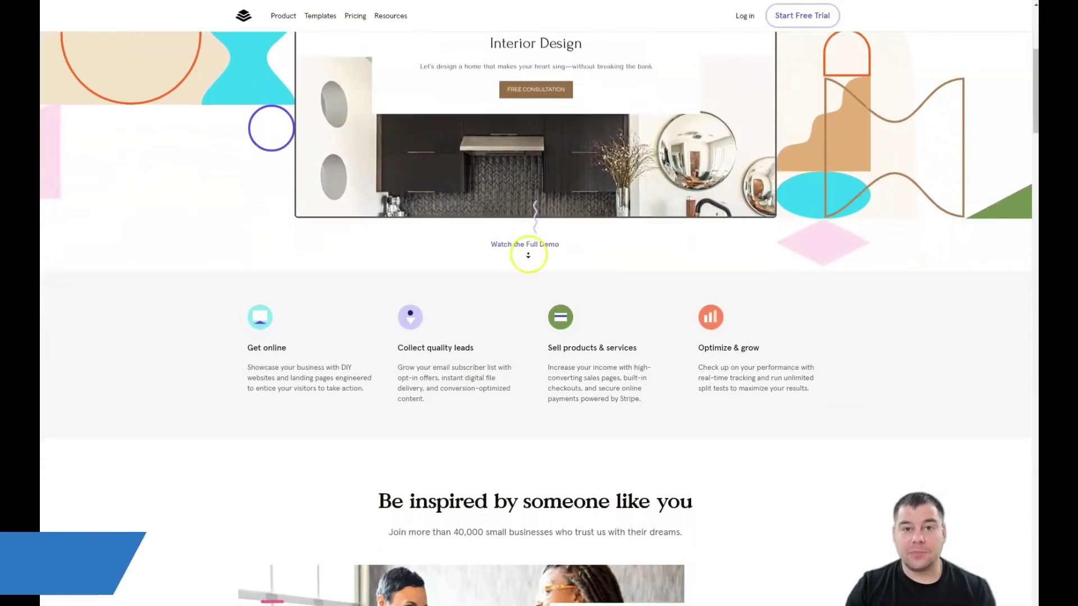
scroll(526, 256, "down", 4)
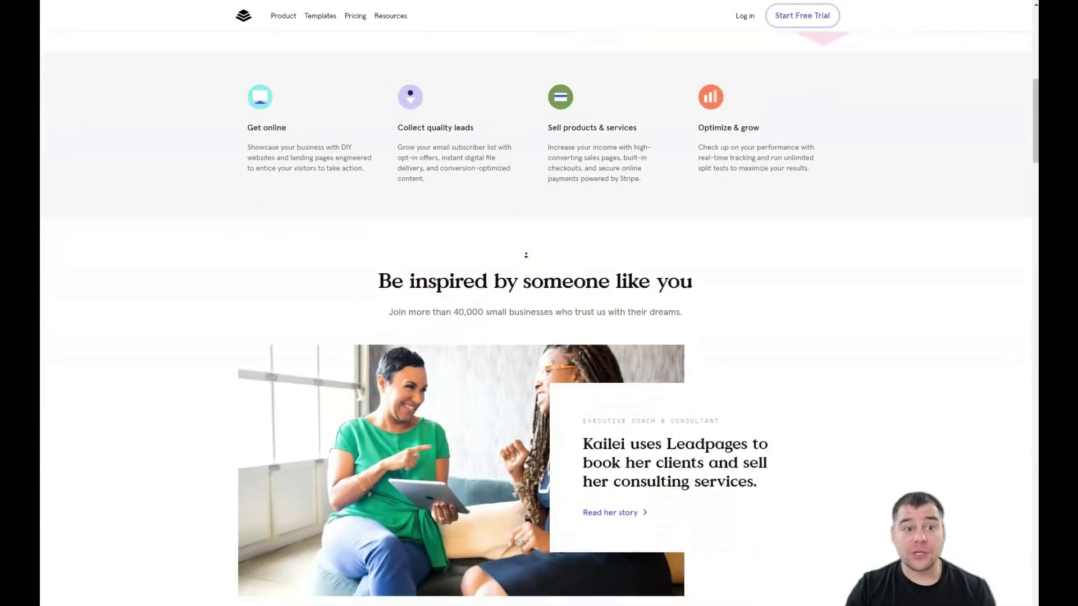
scroll(525, 256, "down", 4)
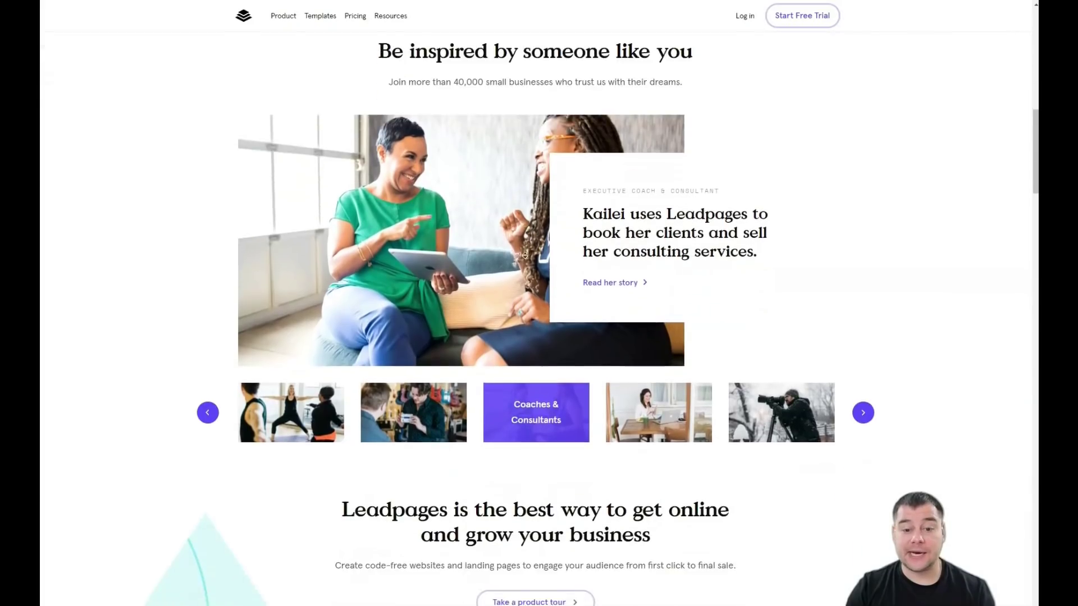
scroll(525, 255, "down", 4)
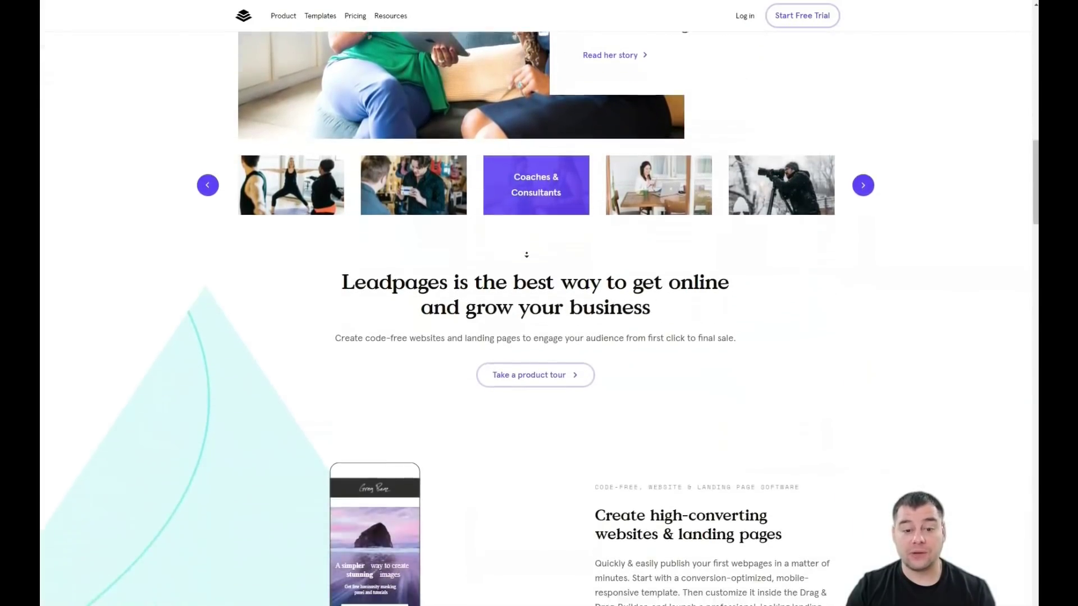
scroll(526, 255, "down", 4)
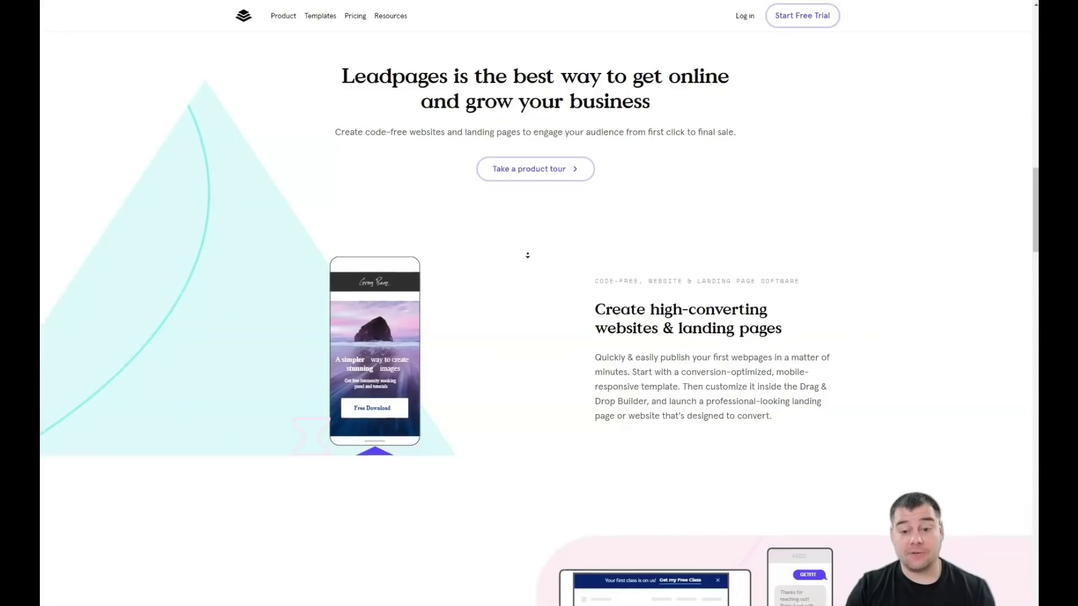
scroll(527, 255, "down", 4)
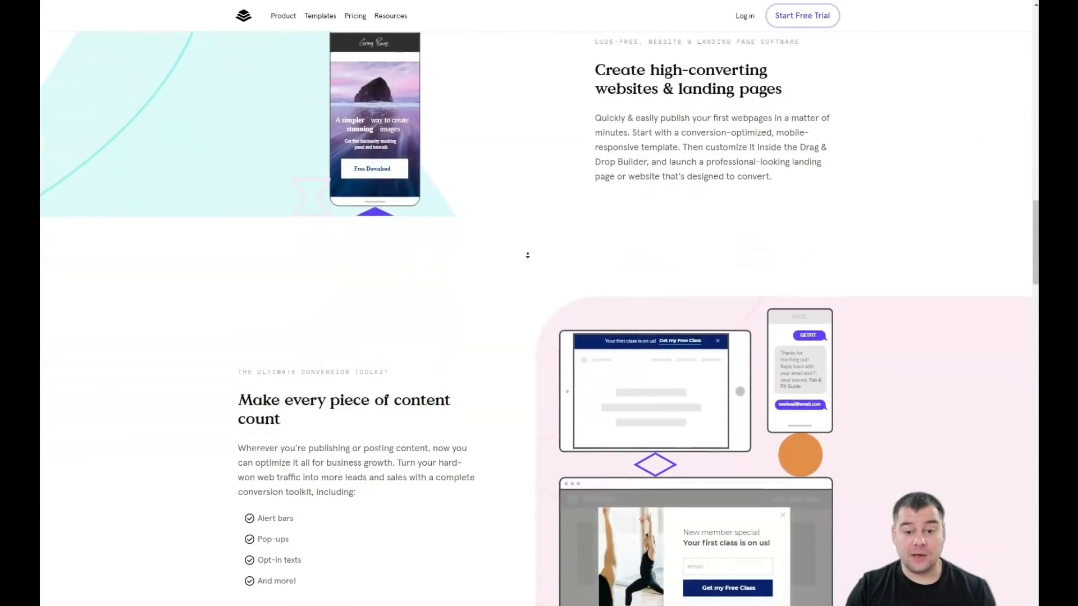
scroll(527, 255, "down", 4)
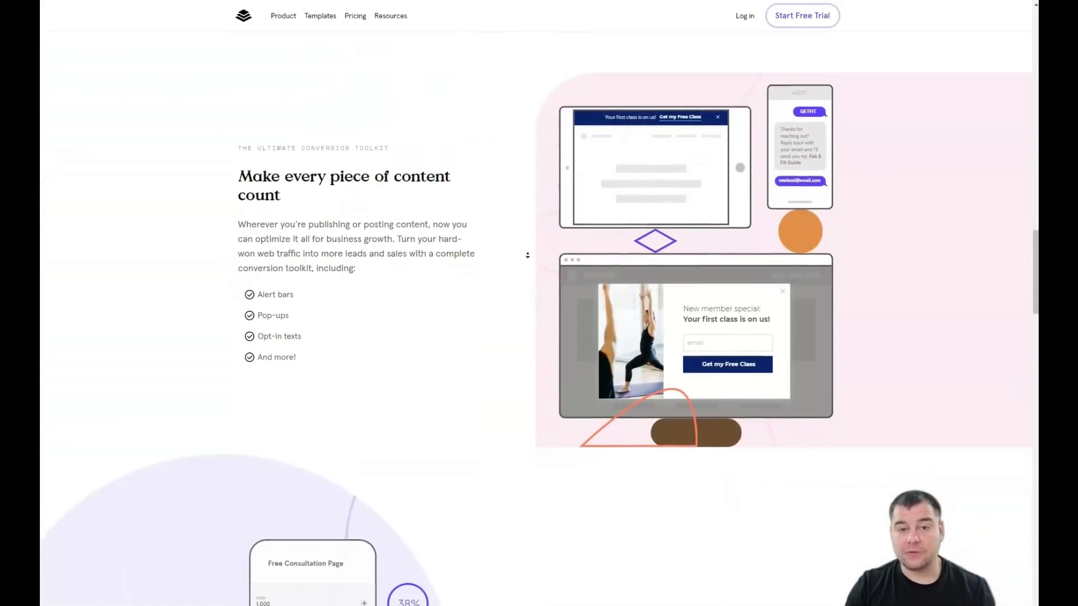
scroll(527, 256, "down", 4)
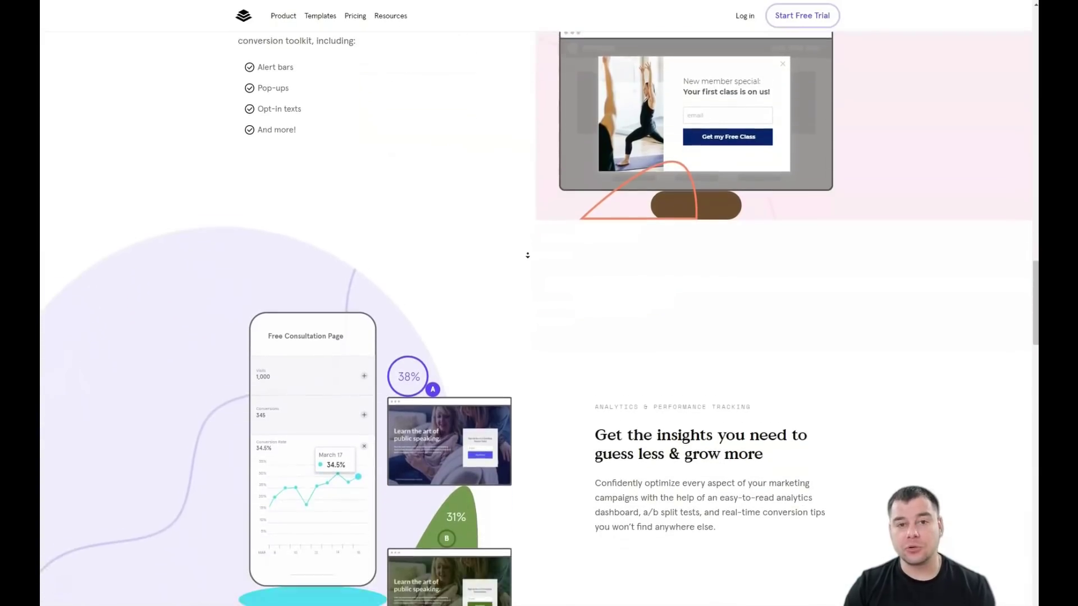
scroll(527, 256, "down", 4)
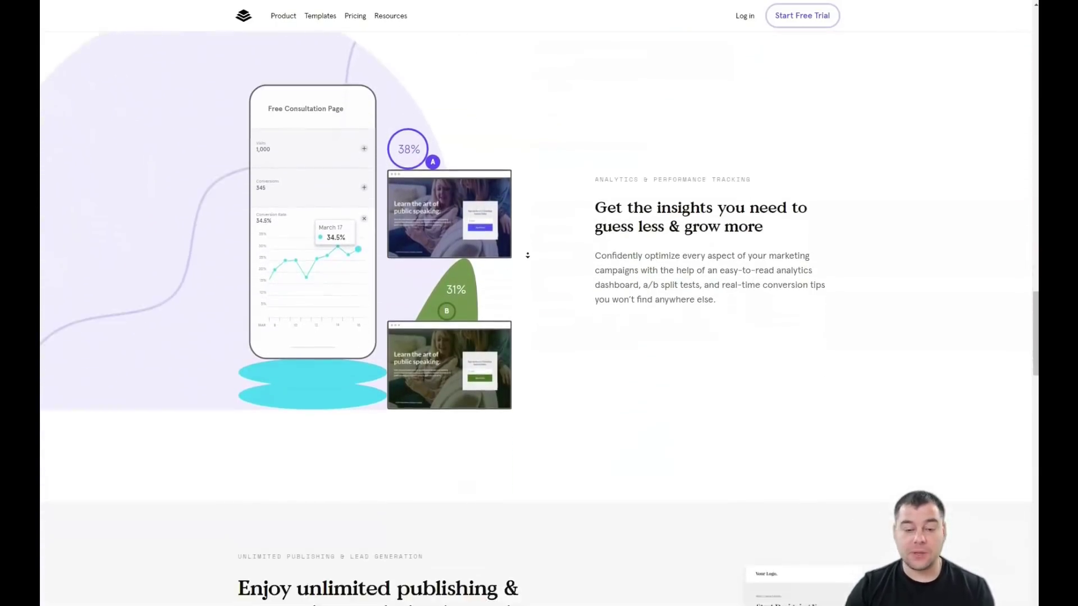
scroll(527, 256, "down", 4)
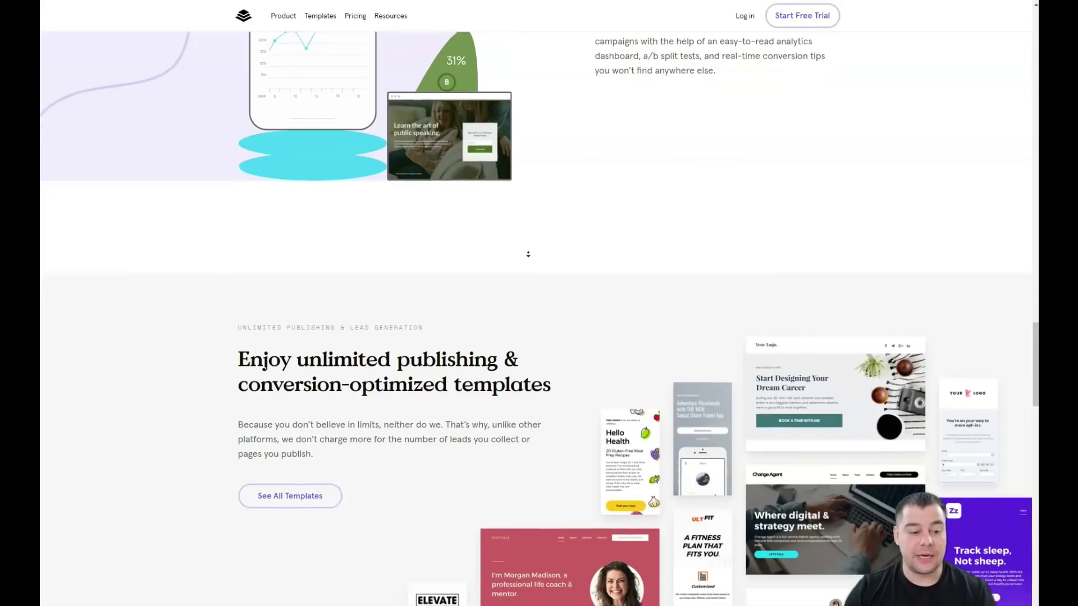
scroll(528, 256, "down", 4)
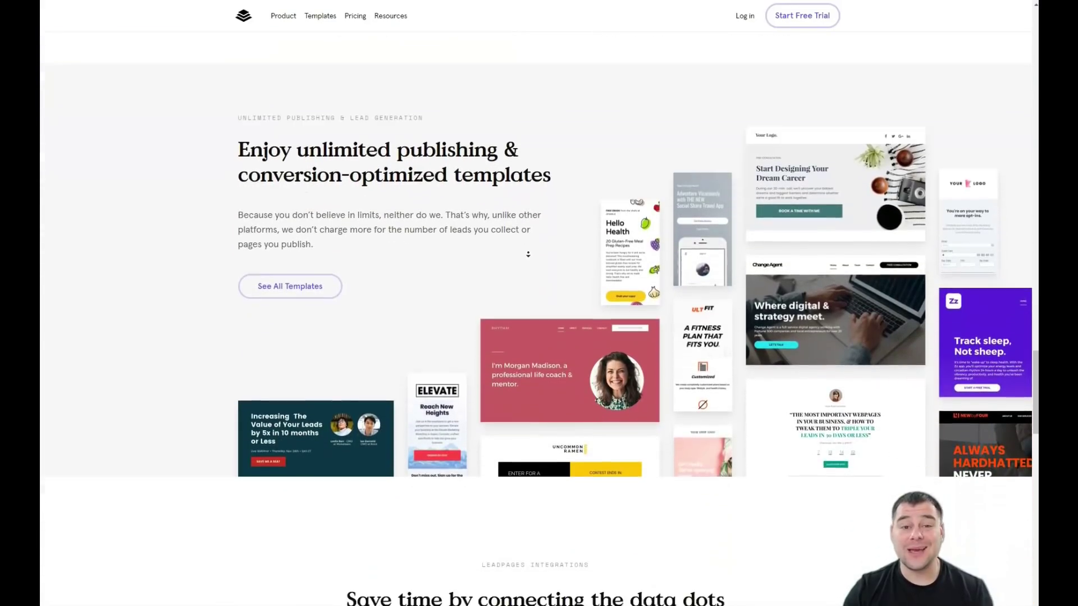
scroll(528, 254, "down", 4)
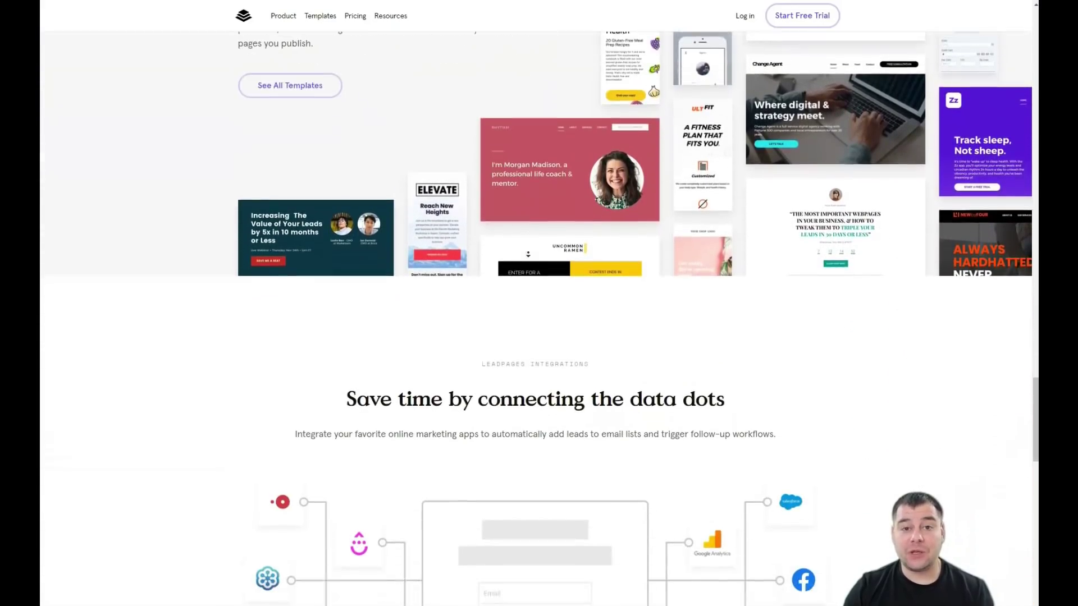
scroll(527, 254, "down", 3)
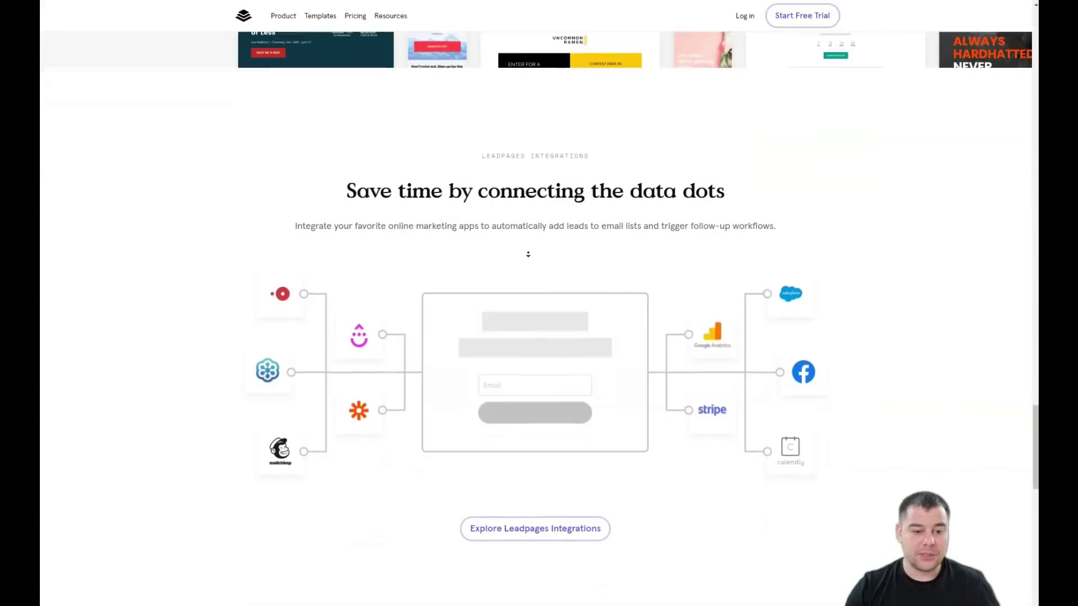
scroll(528, 255, "down", 4)
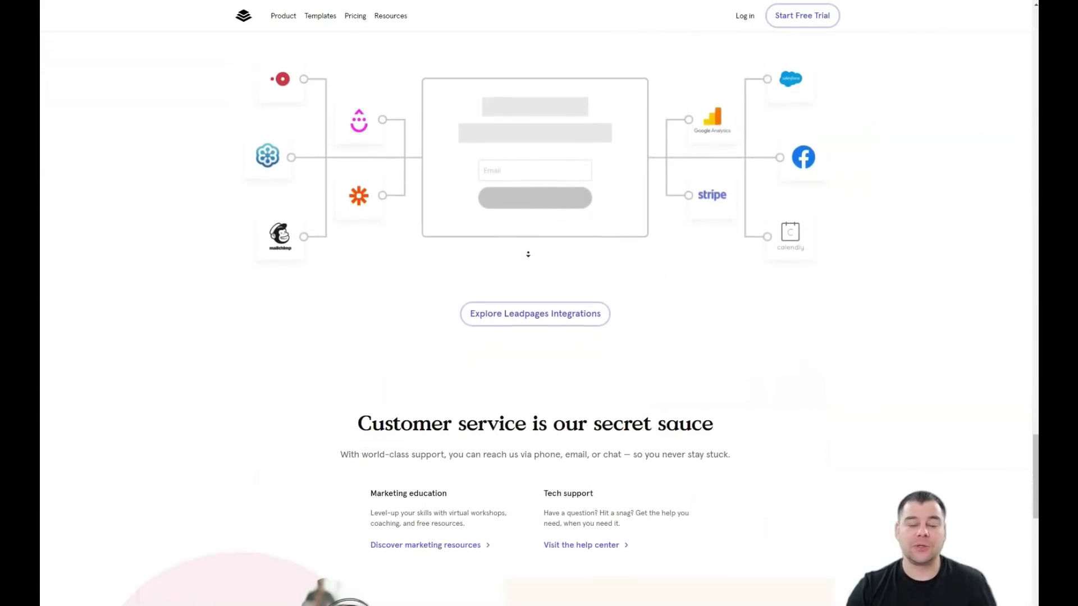
scroll(530, 255, "down", 8)
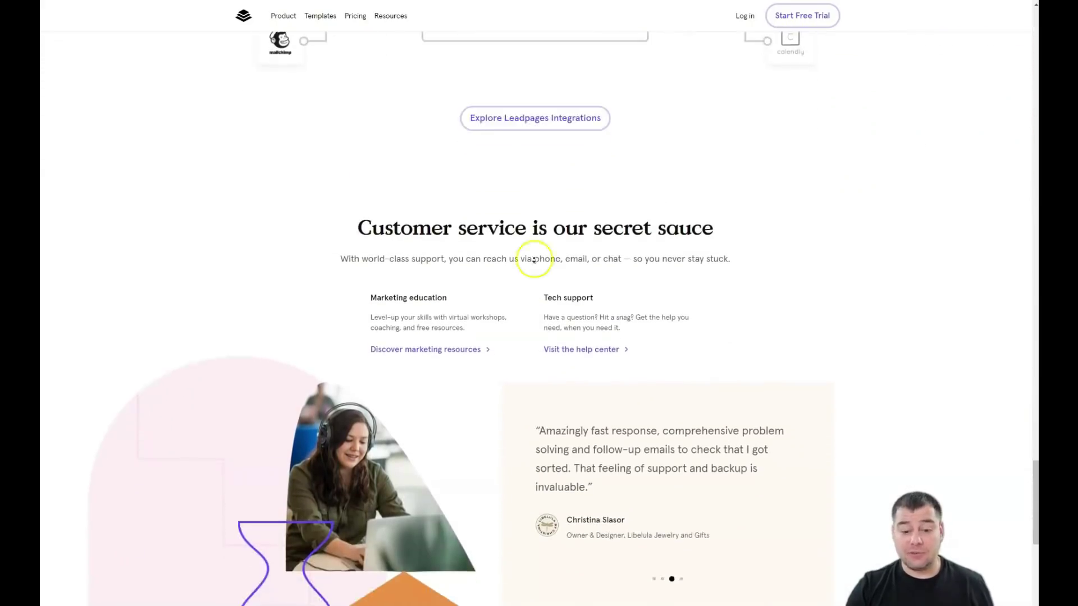
scroll(539, 266, "down", 3)
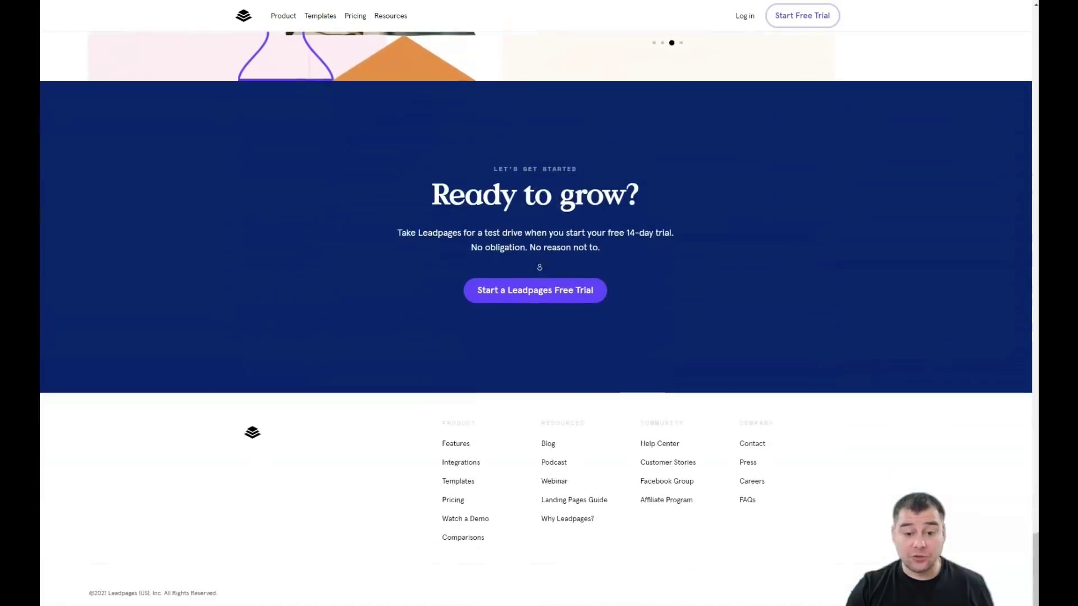
scroll(552, 219, "up", 20)
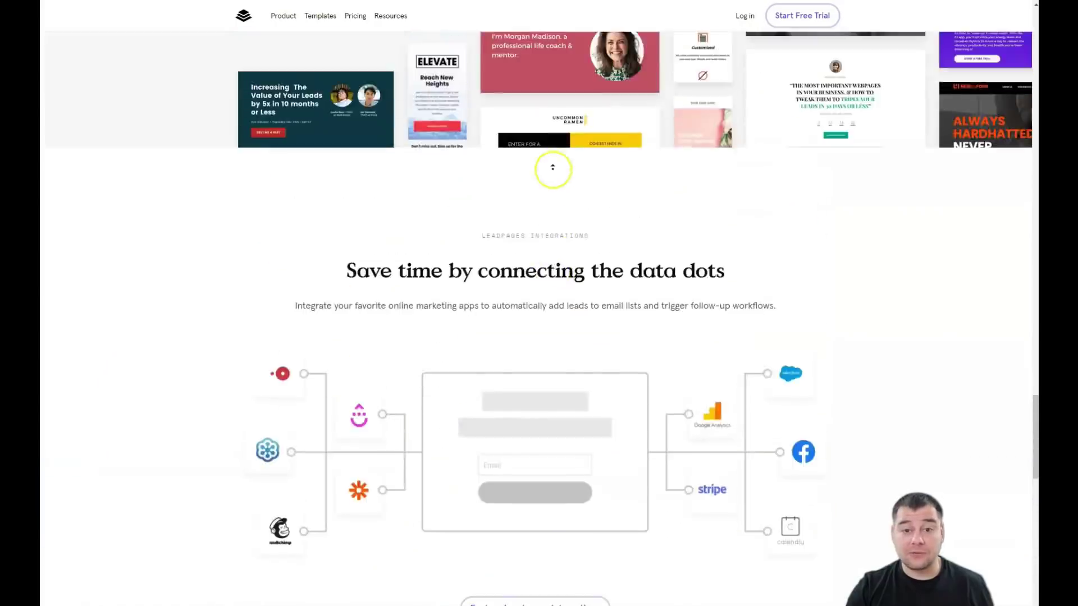
scroll(553, 167, "up", 20)
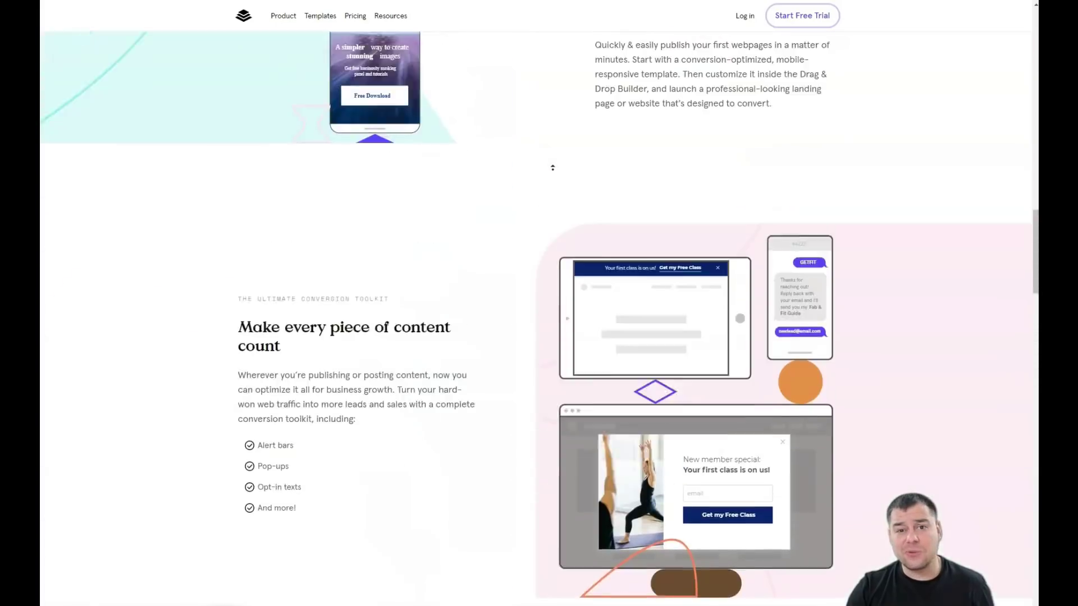
scroll(553, 167, "up", 20)
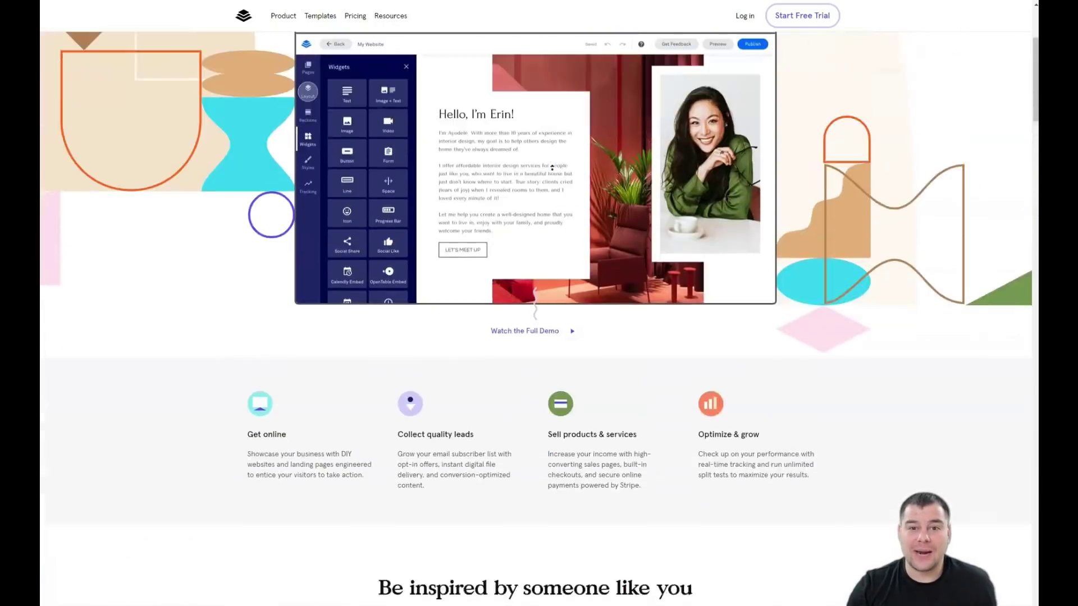
scroll(550, 224, "down", 3)
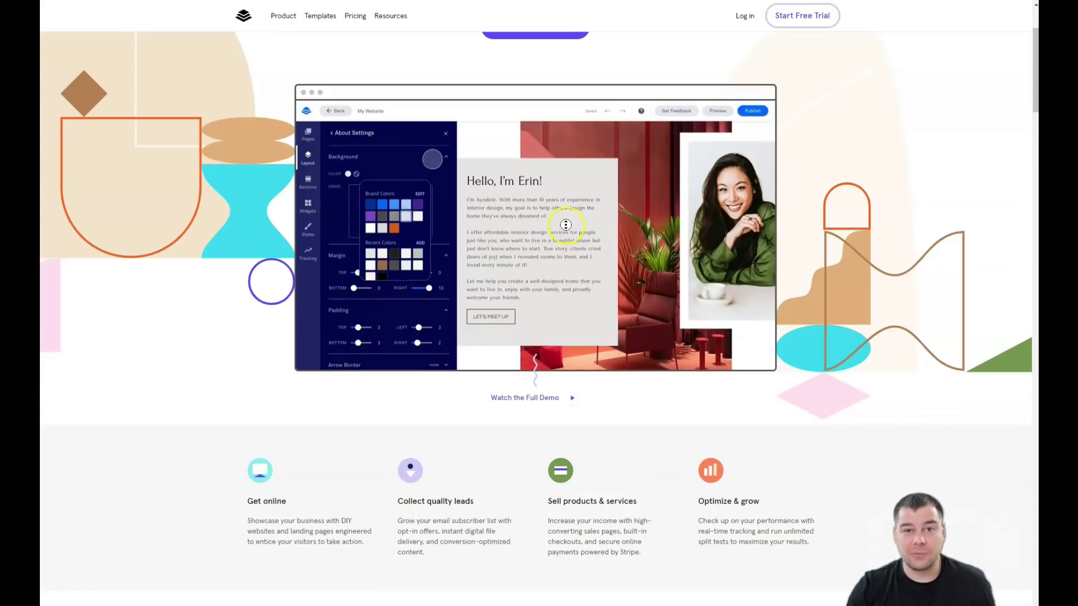
scroll(563, 223, "up", 1)
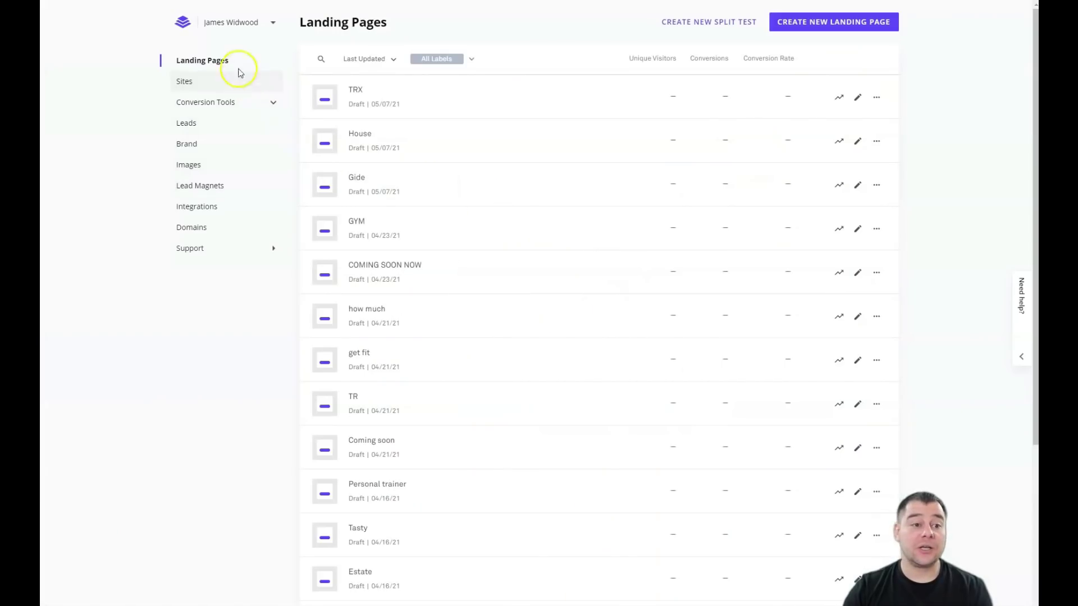
Step: Start a new landing page and browse the landing page templates sorted by conversion rate
left_click(828, 25)
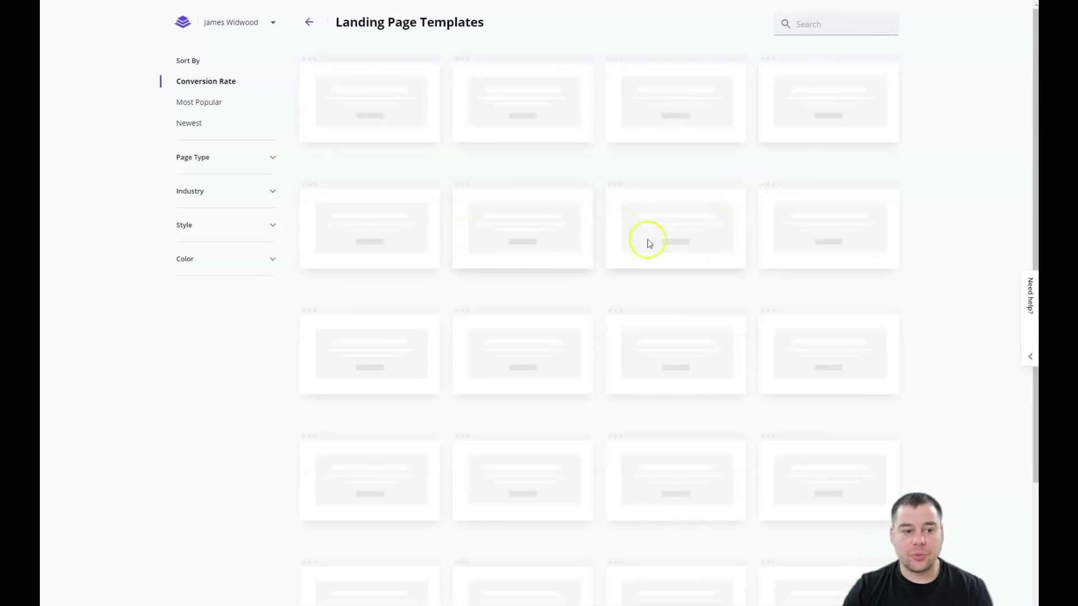
scroll(697, 241, "down", 4)
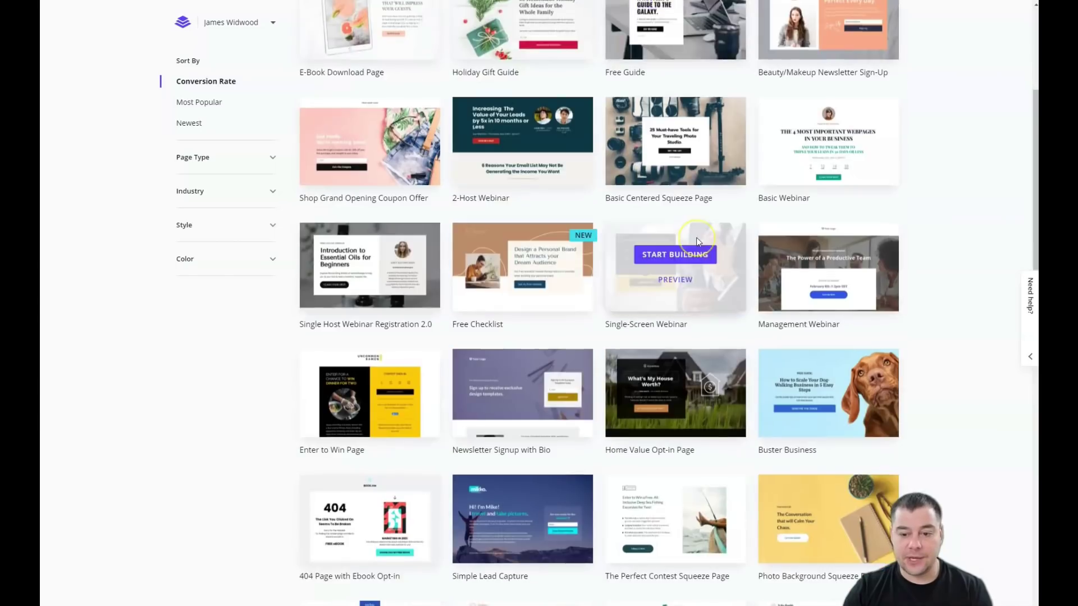
scroll(697, 241, "down", 8)
scroll(697, 242, "down", 4)
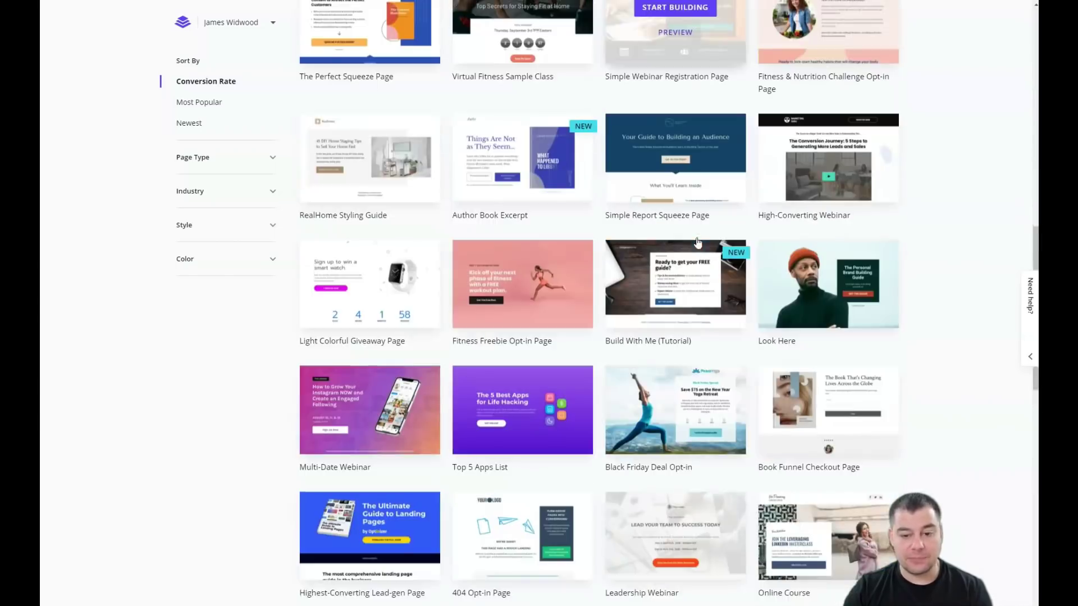
scroll(697, 241, "down", 1)
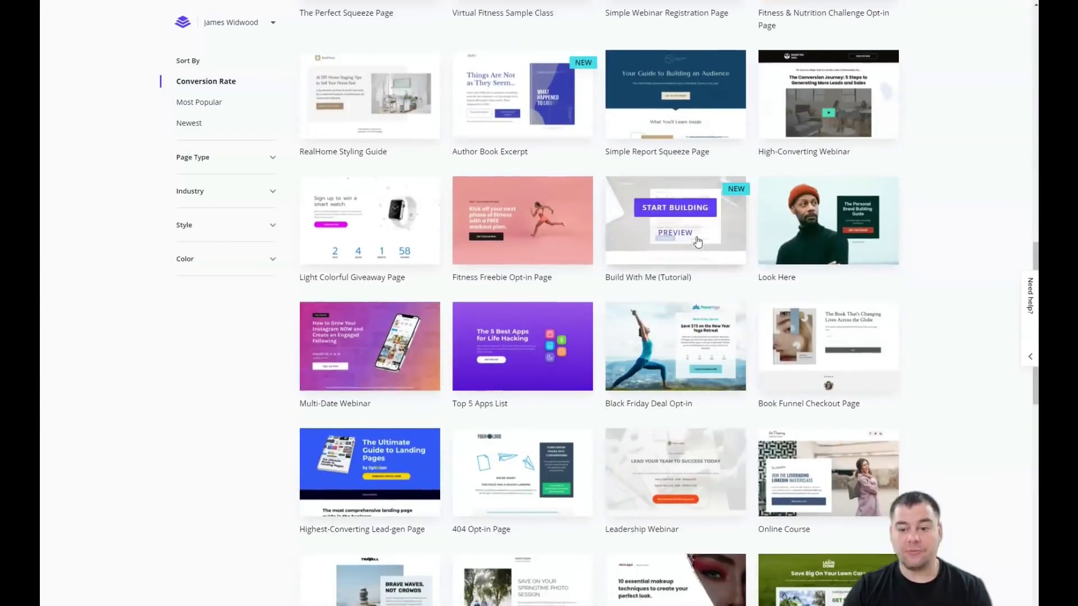
scroll(697, 241, "down", 6)
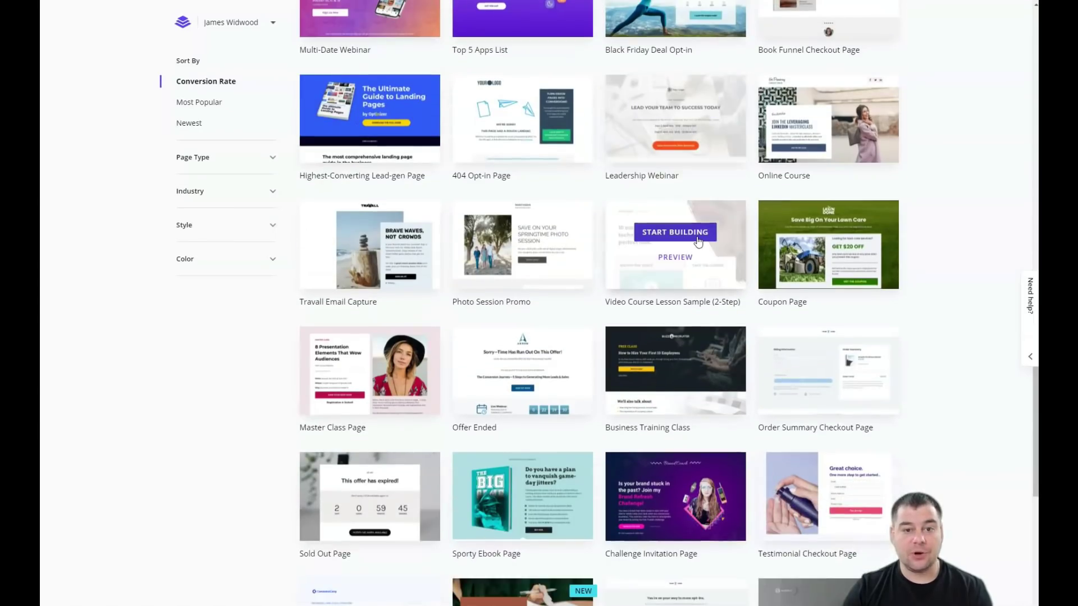
scroll(699, 241, "down", 9)
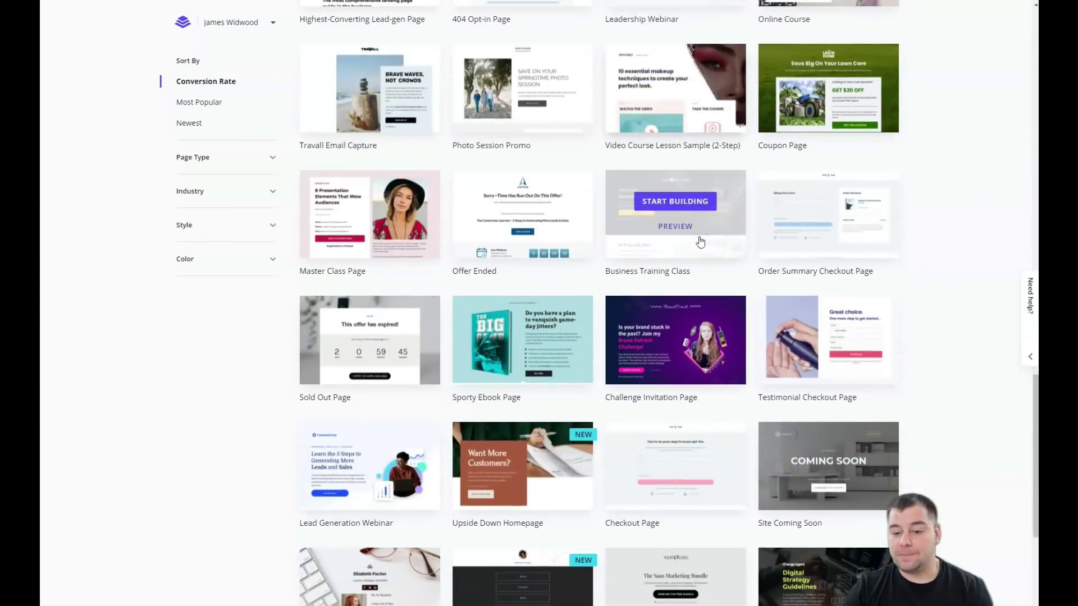
scroll(700, 241, "down", 5)
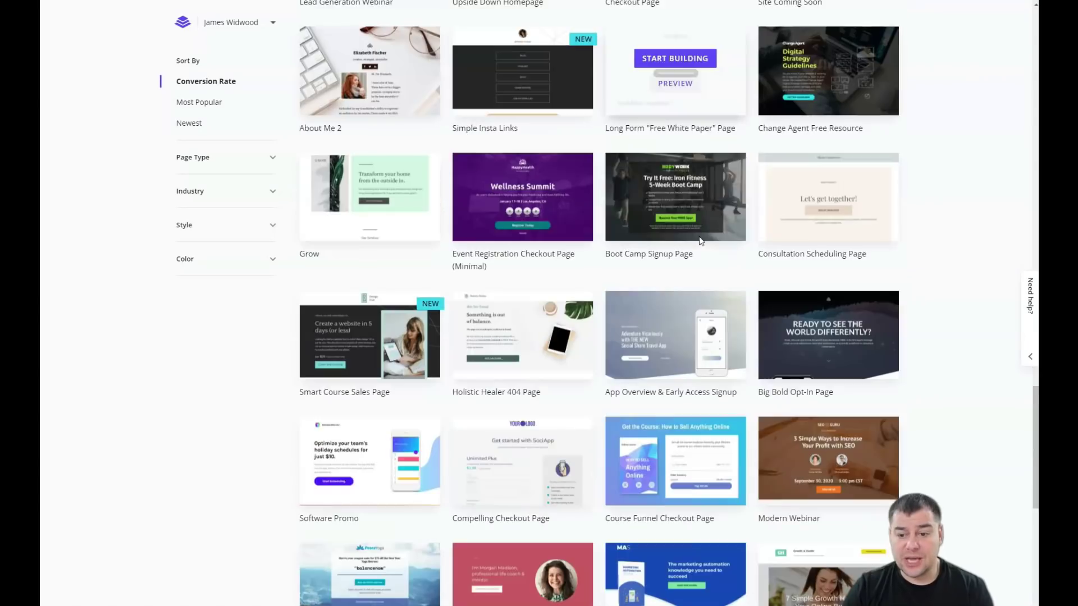
scroll(656, 225, "down", 4)
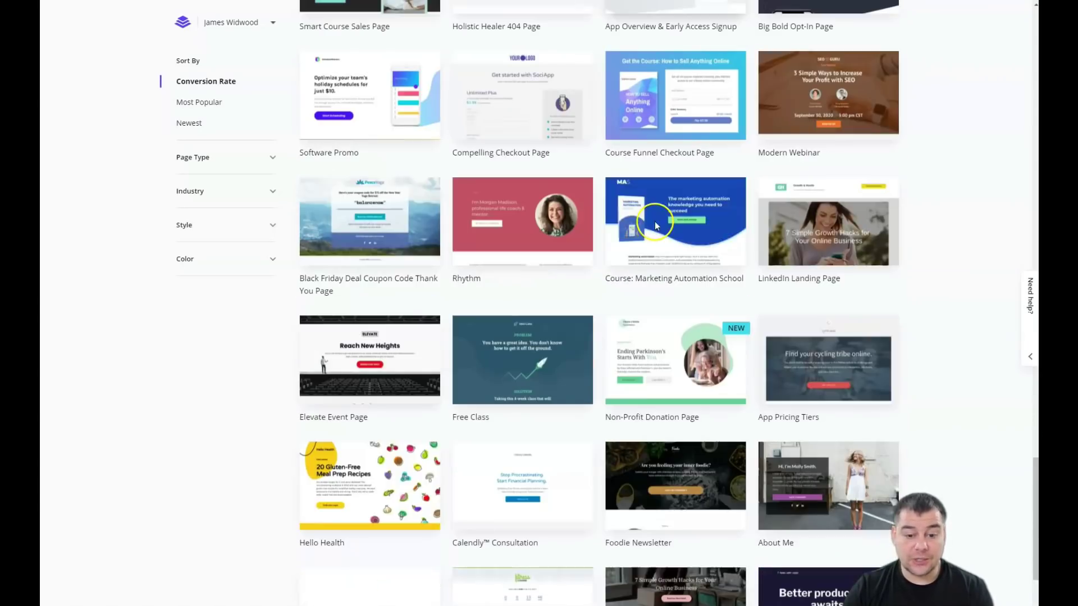
scroll(660, 229, "down", 4)
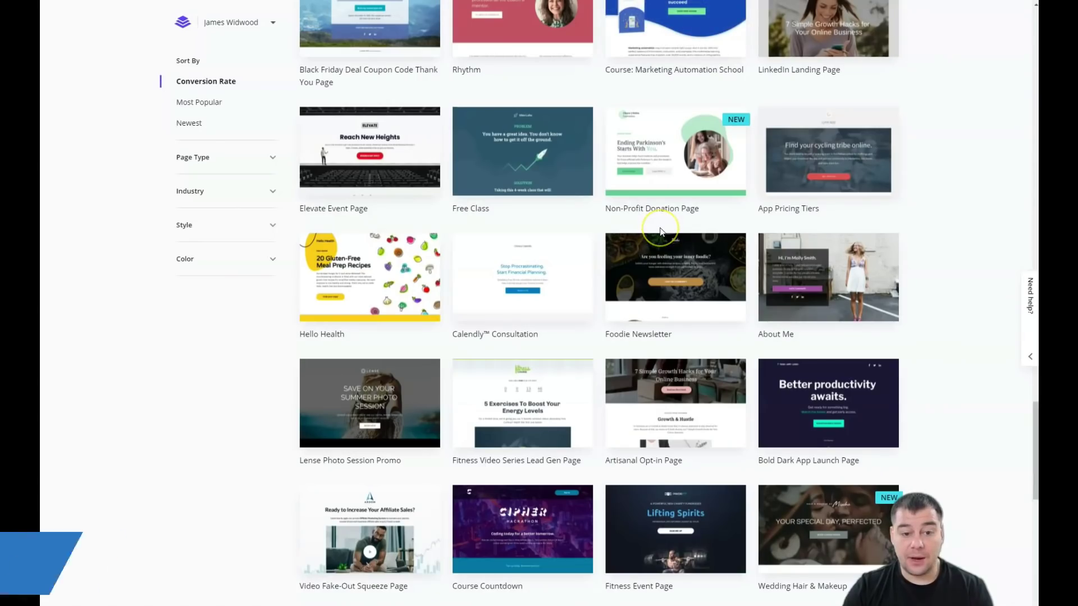
scroll(660, 228, "down", 10)
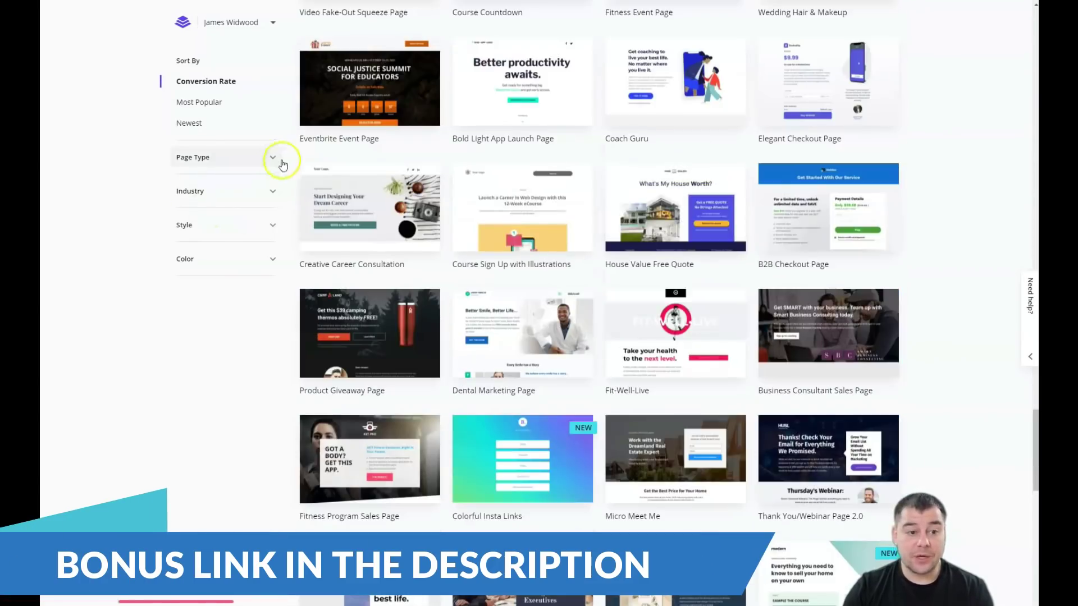
Step: Check the Page Type filter options for the templates, collapse them, and expand the Industry options
left_click(271, 158)
left_click(269, 157)
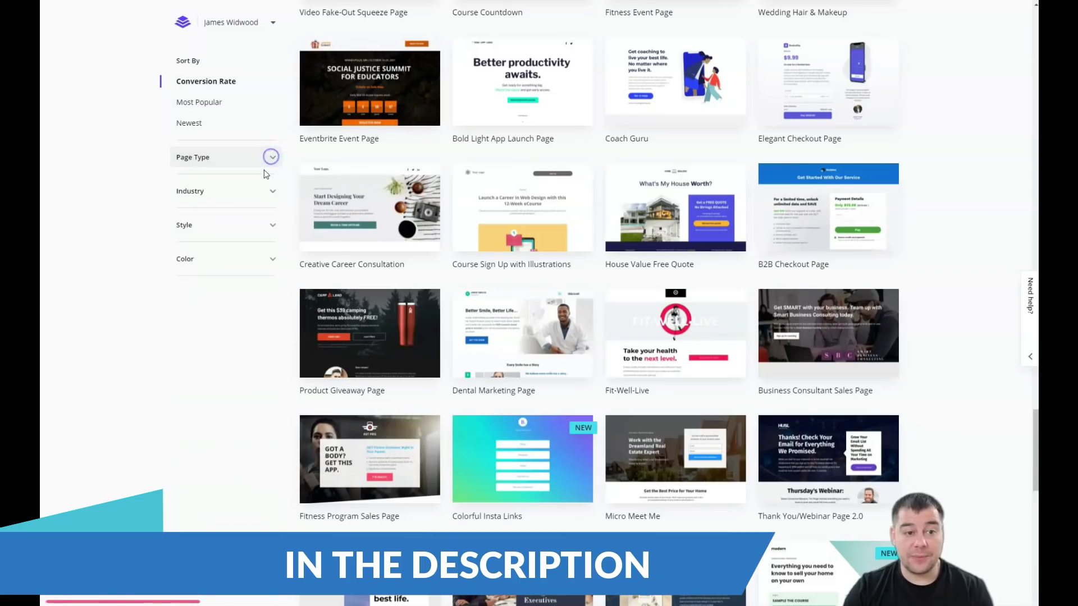
left_click(265, 193)
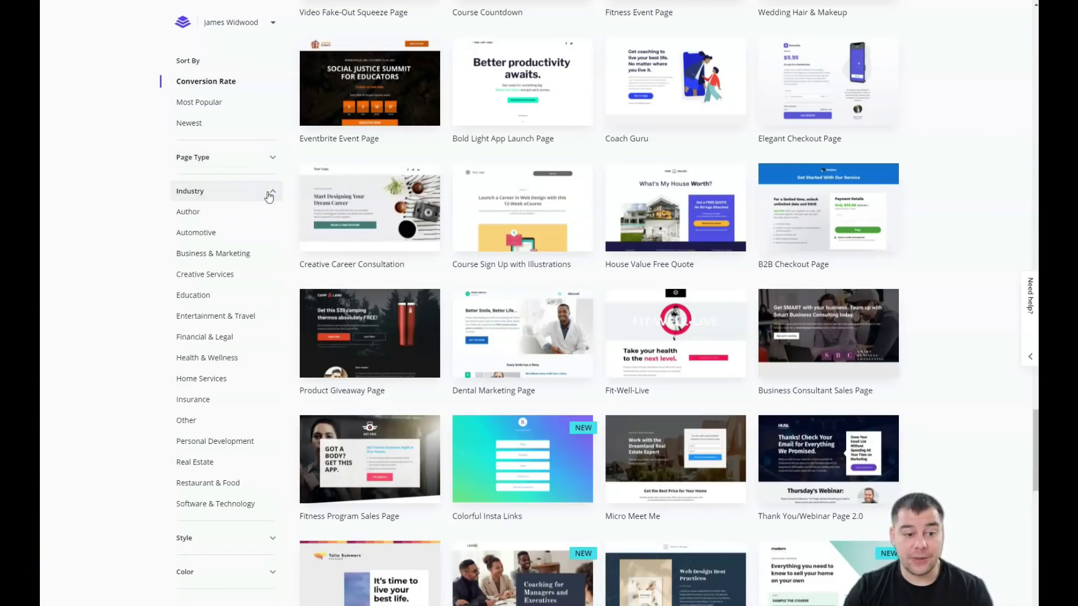
Step: Collapse the Industry filter and check the Style and Color filter options, leaving all filters collapsed
left_click(268, 193)
left_click(272, 227)
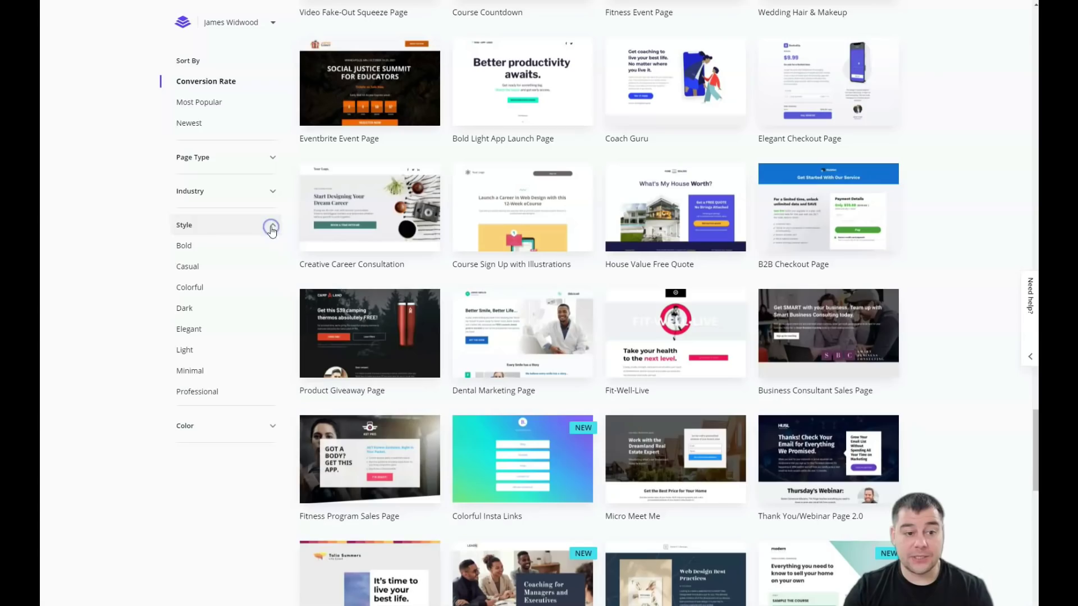
left_click(272, 231)
left_click(270, 268)
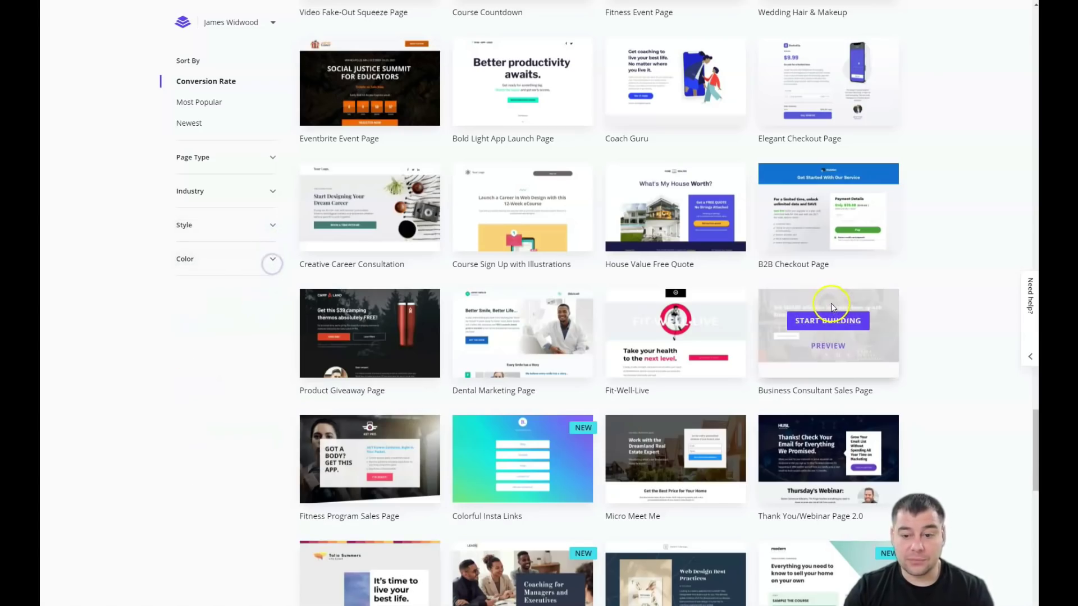
Step: Browse the remaining landing page templates to the end of the gallery and return to the Black Friday Deal Opt-in template
scroll(774, 297, "down", 5)
scroll(782, 302, "down", 7)
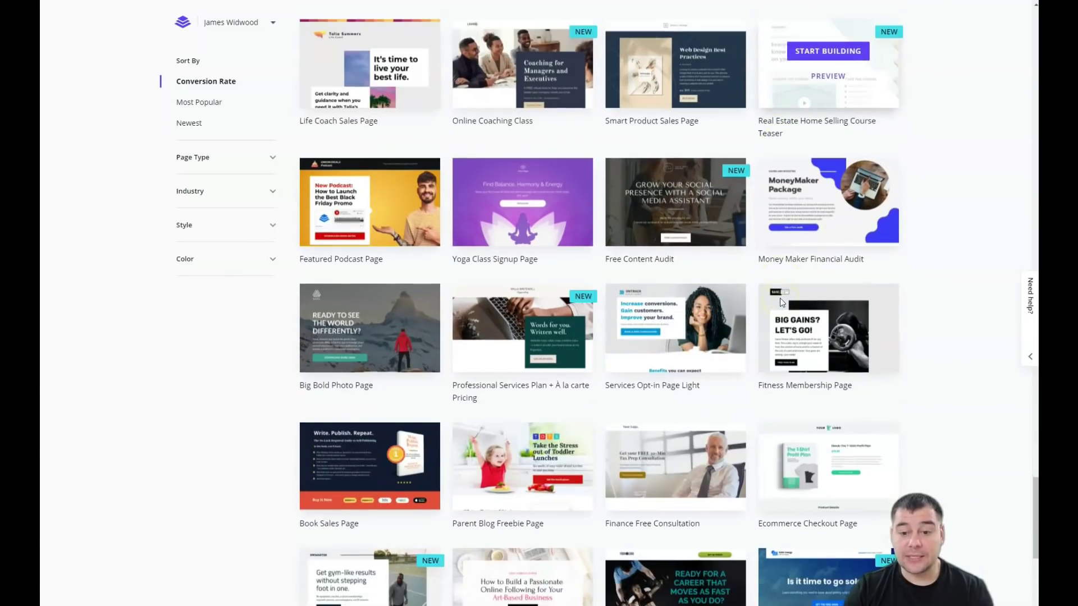
scroll(782, 302, "down", 8)
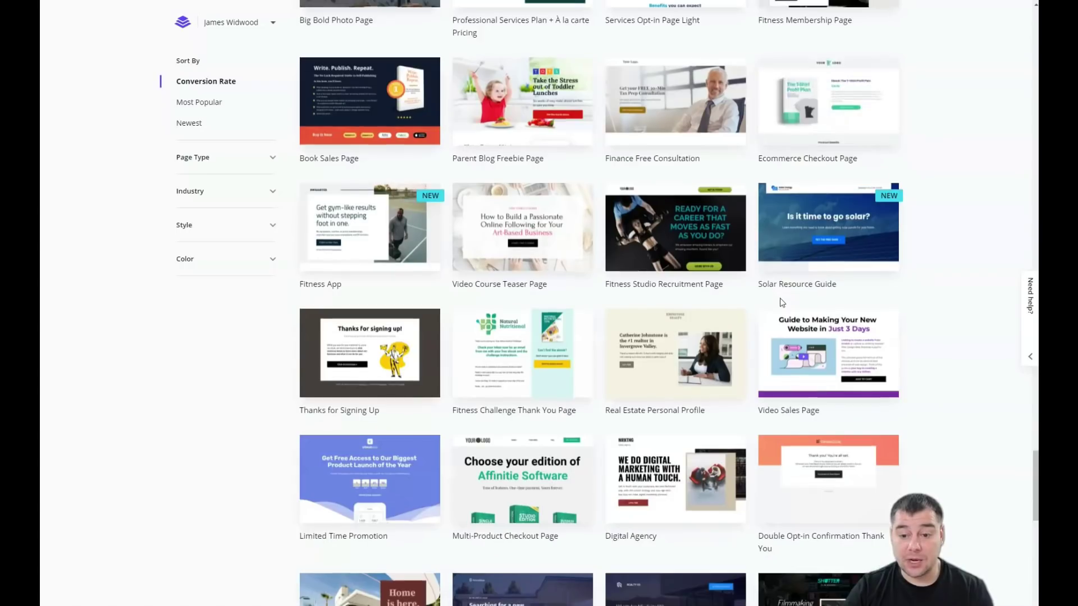
scroll(780, 302, "up", 1)
scroll(781, 301, "down", 5)
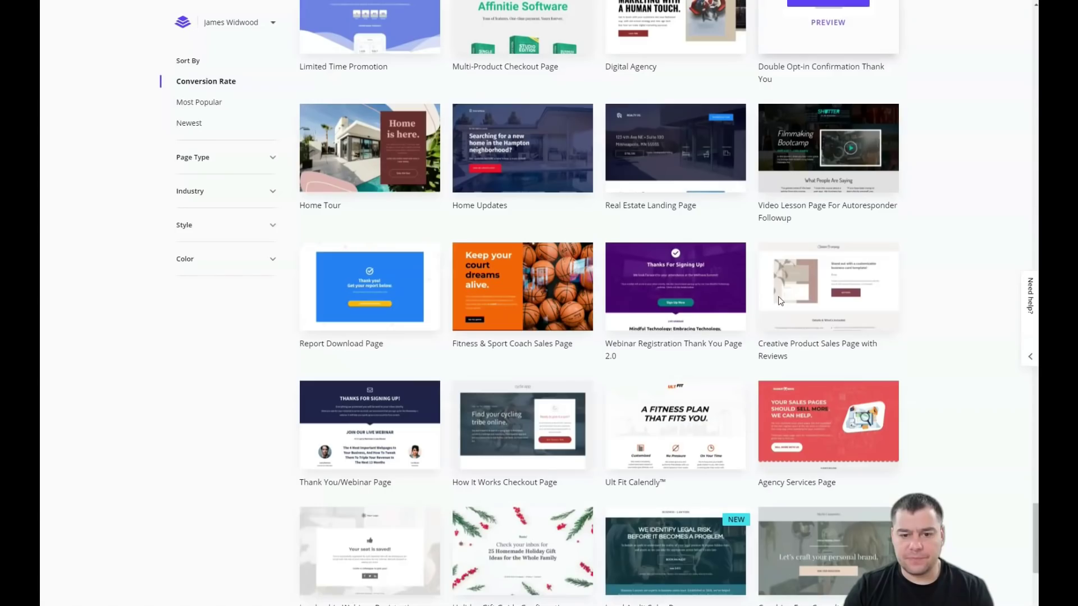
scroll(780, 302, "down", 2)
scroll(780, 301, "down", 5)
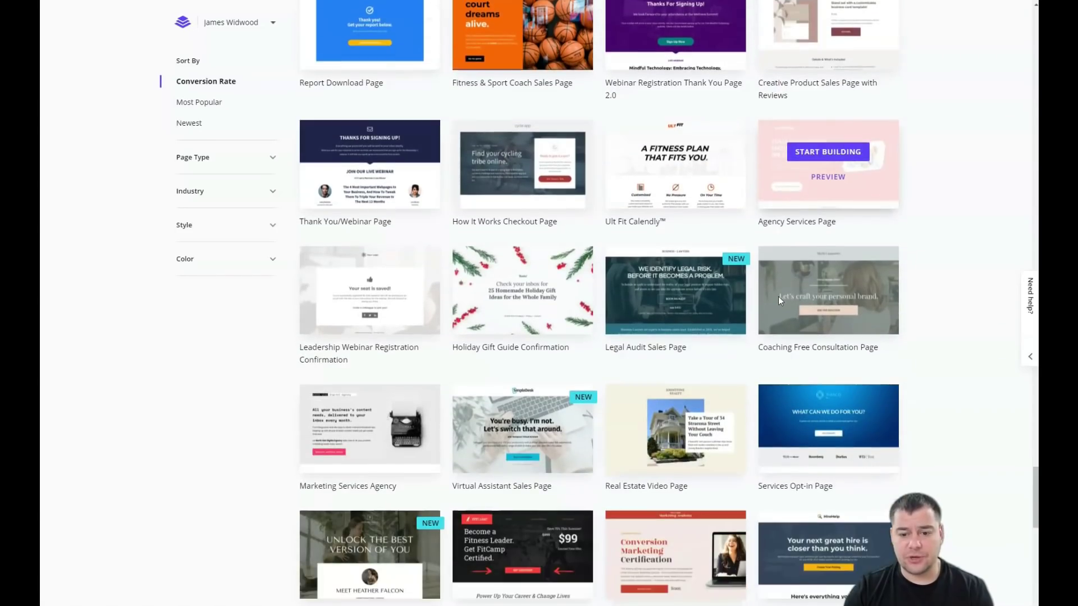
scroll(743, 293, "down", 2)
scroll(741, 293, "down", 9)
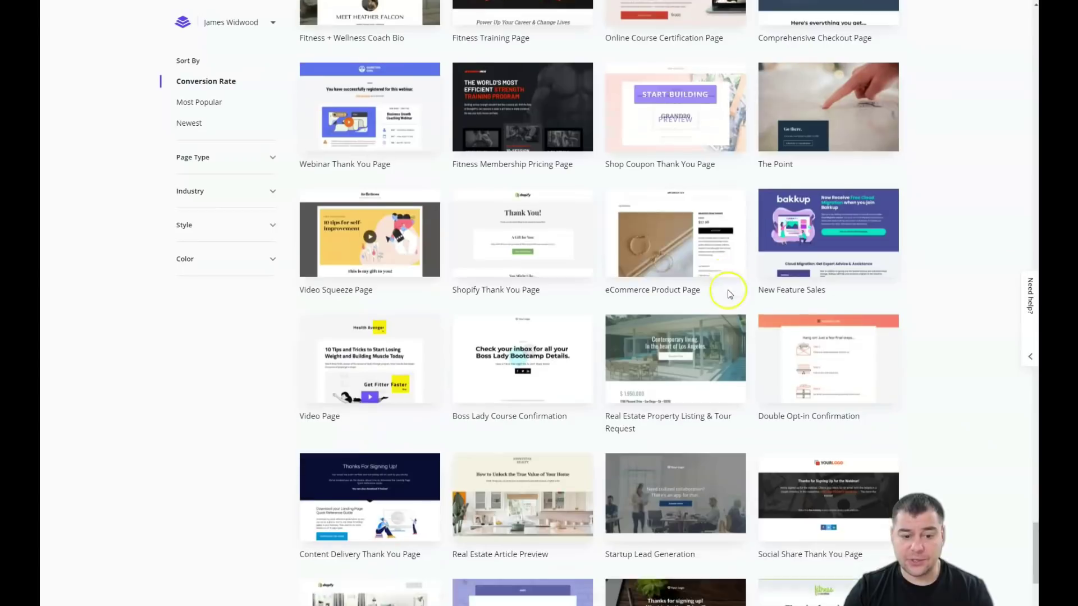
scroll(730, 294, "down", 5)
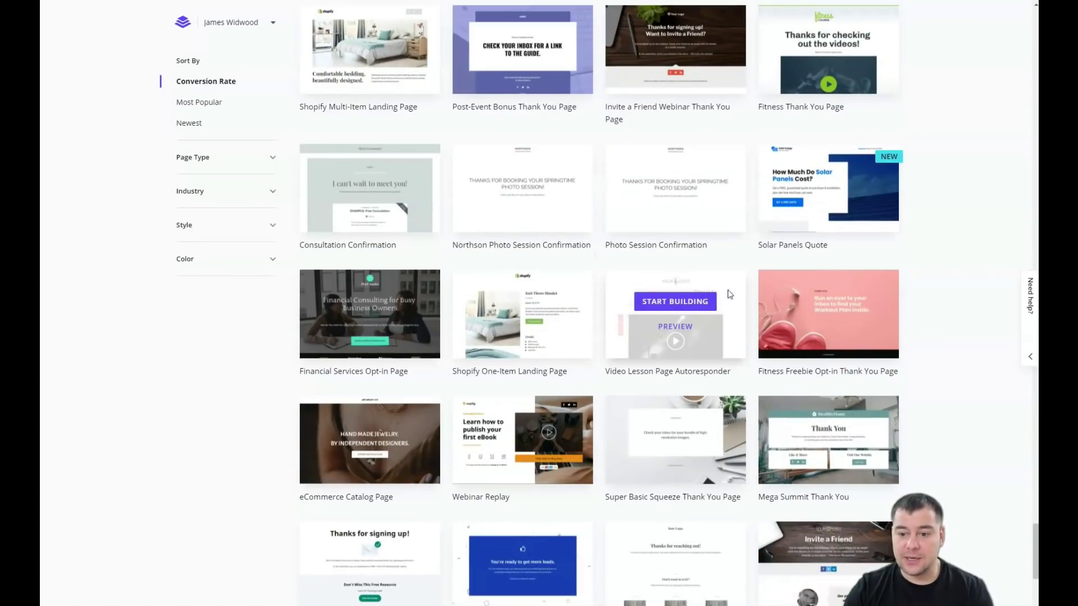
scroll(729, 294, "down", 7)
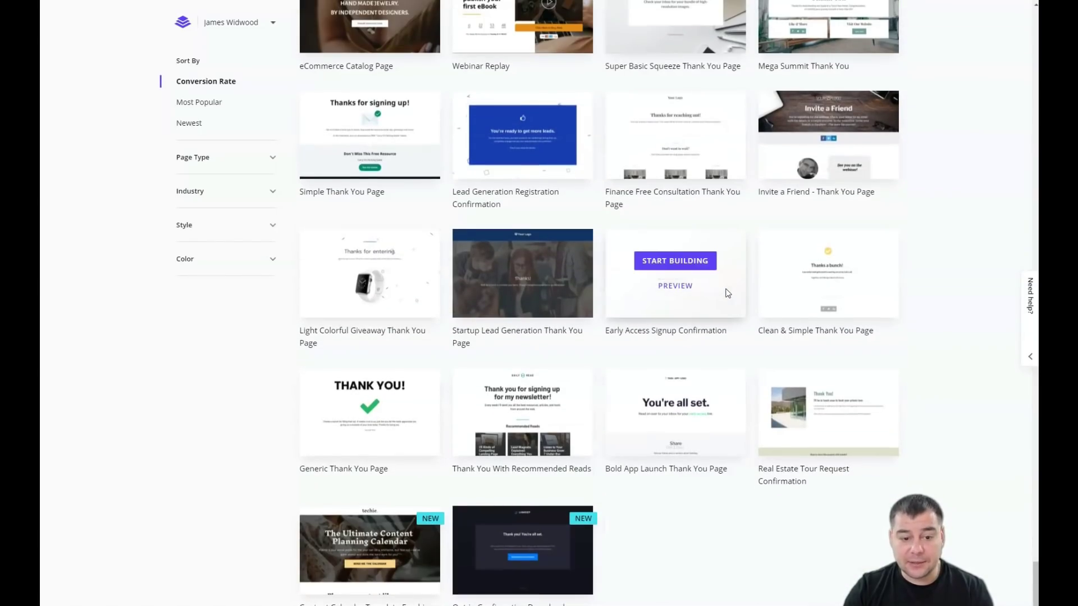
scroll(687, 300, "up", 10)
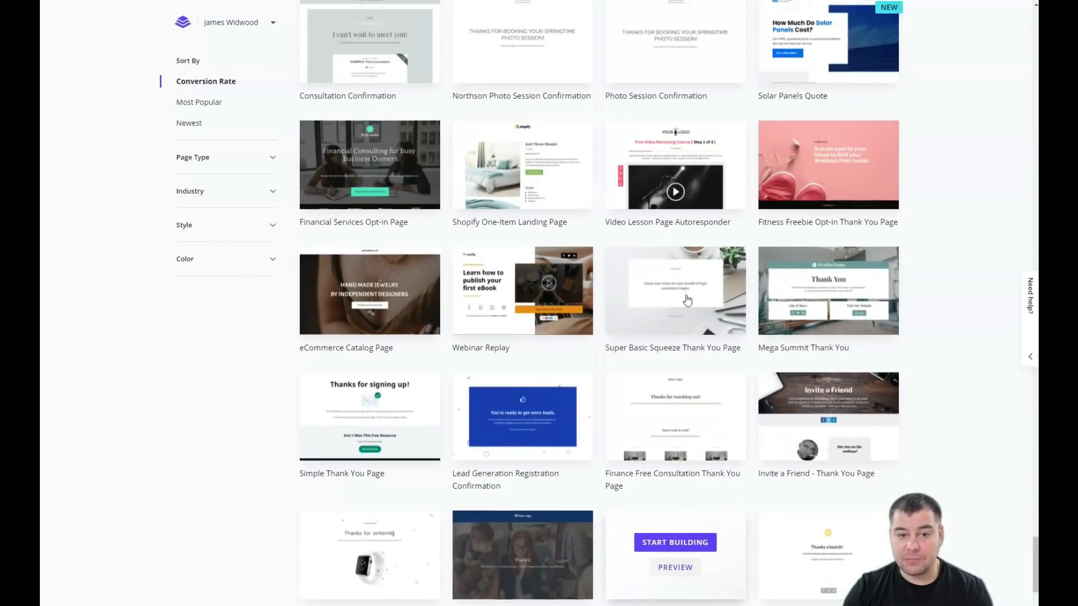
scroll(688, 299, "up", 13)
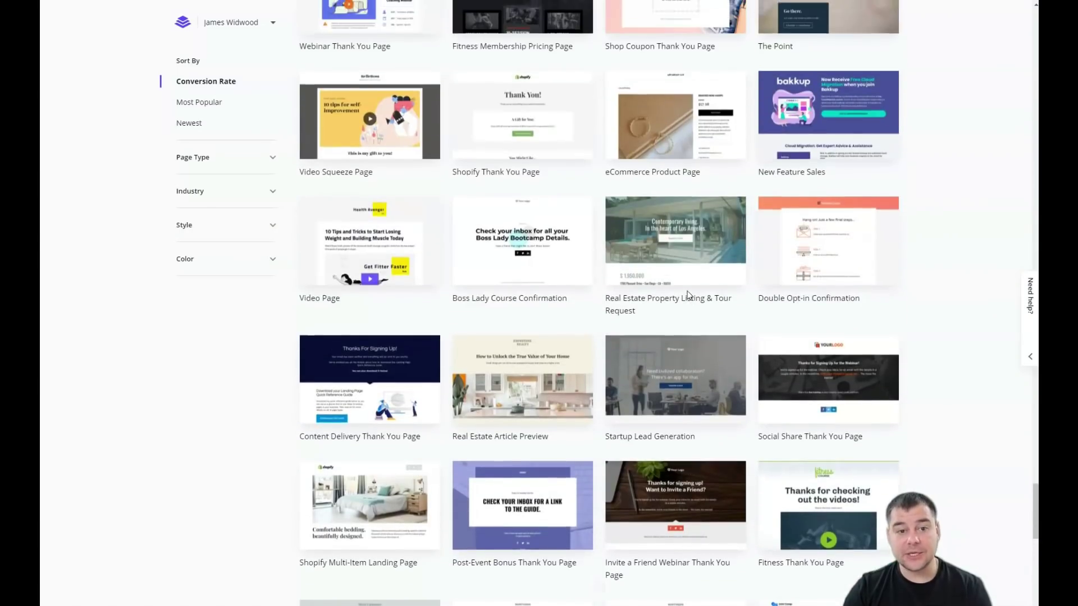
scroll(688, 296, "up", 14)
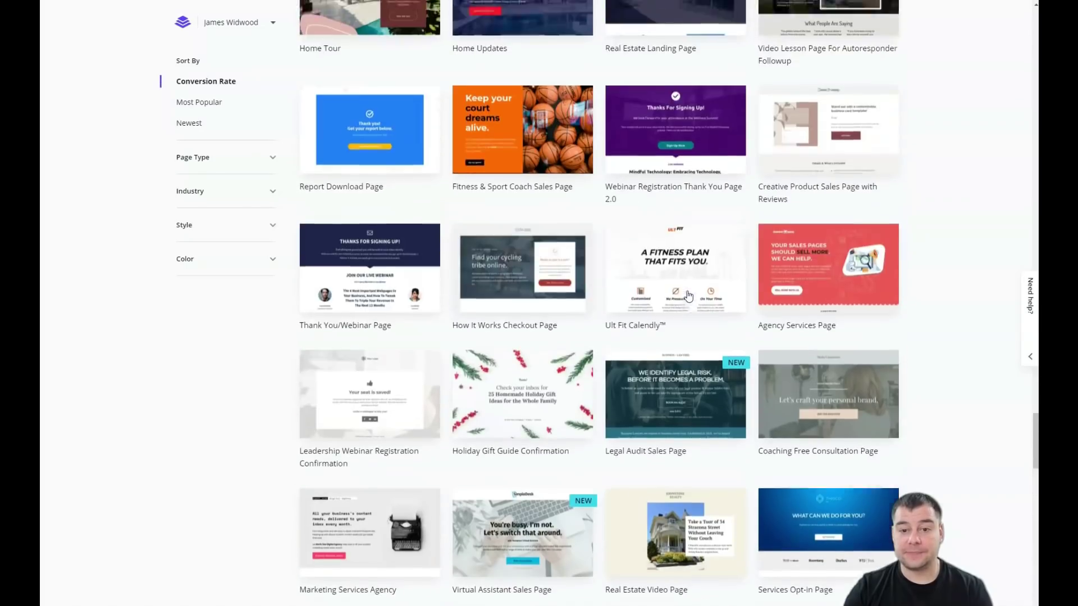
scroll(690, 294, "up", 12)
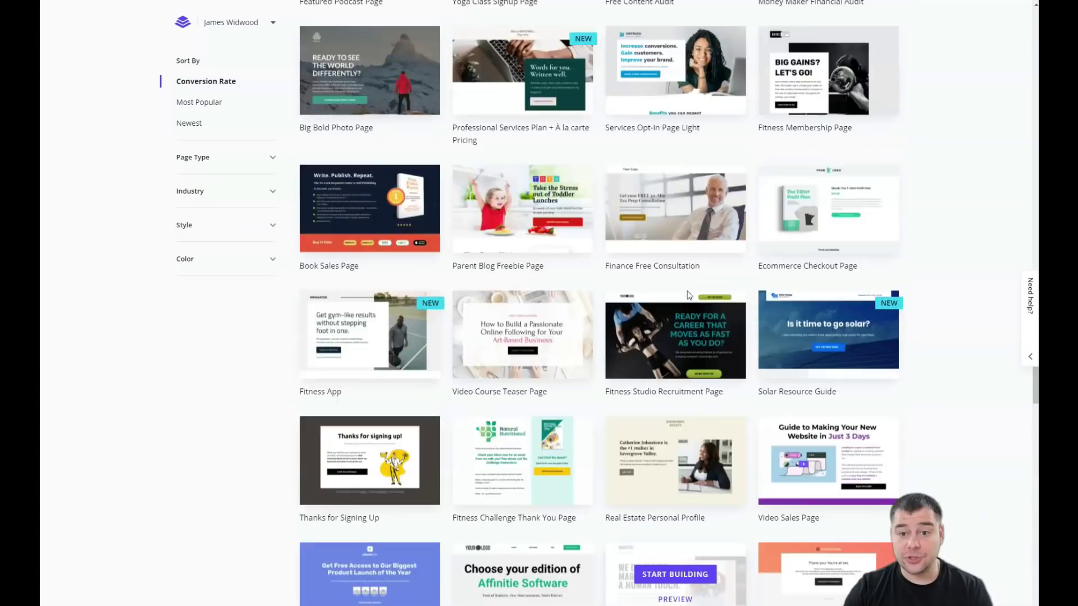
scroll(689, 294, "up", 12)
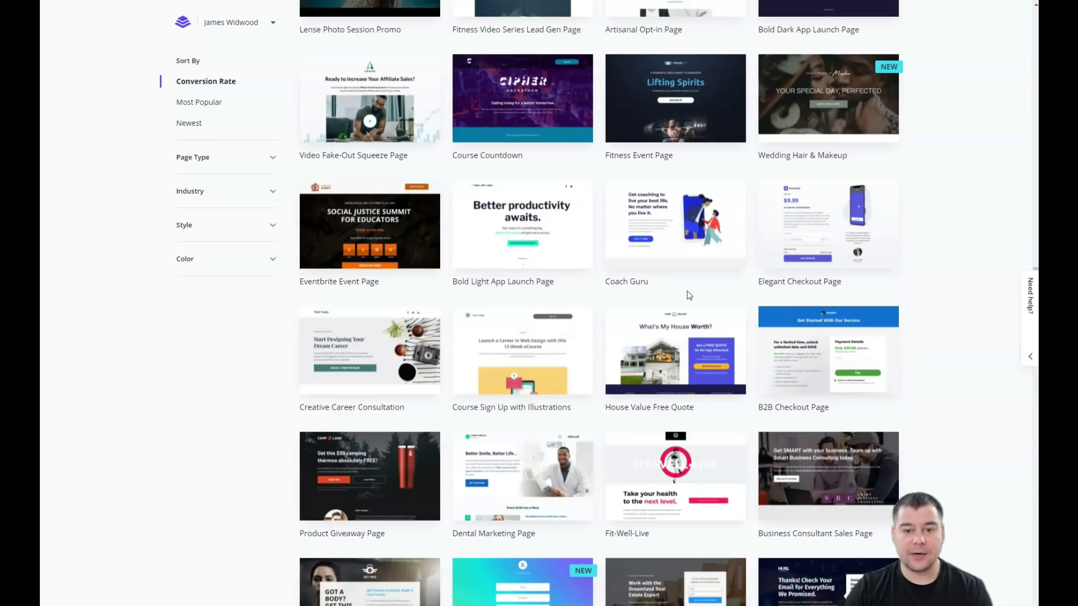
scroll(688, 291, "up", 3)
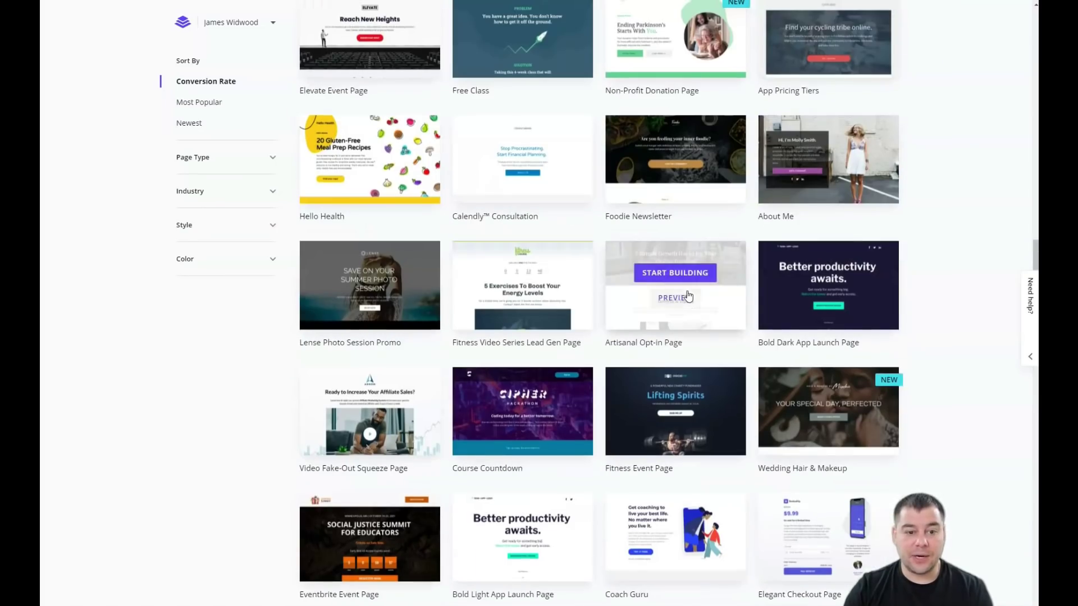
scroll(686, 290, "up", 15)
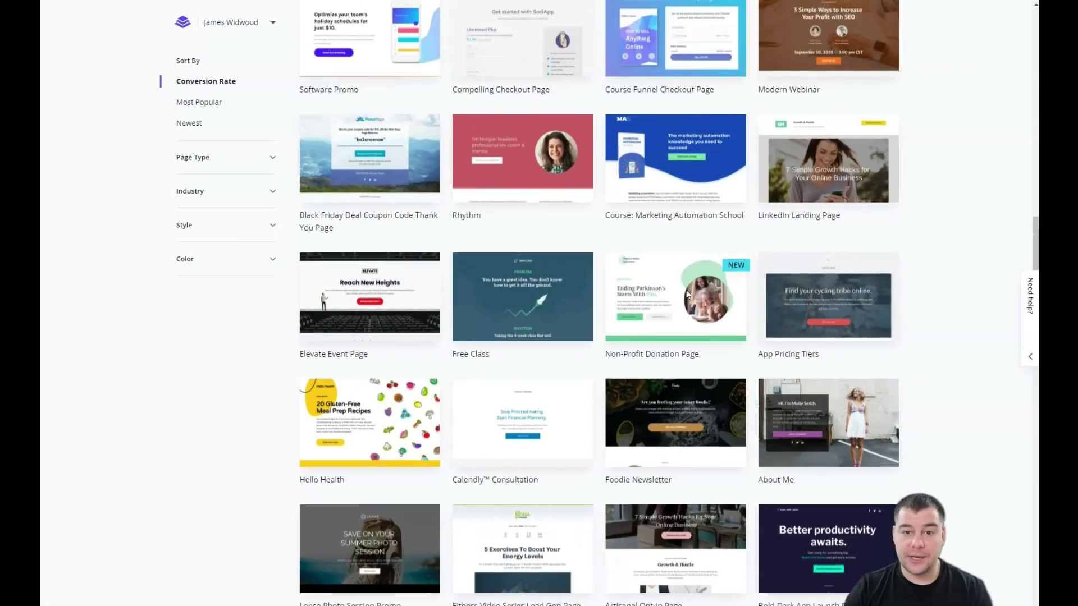
scroll(686, 289, "up", 5)
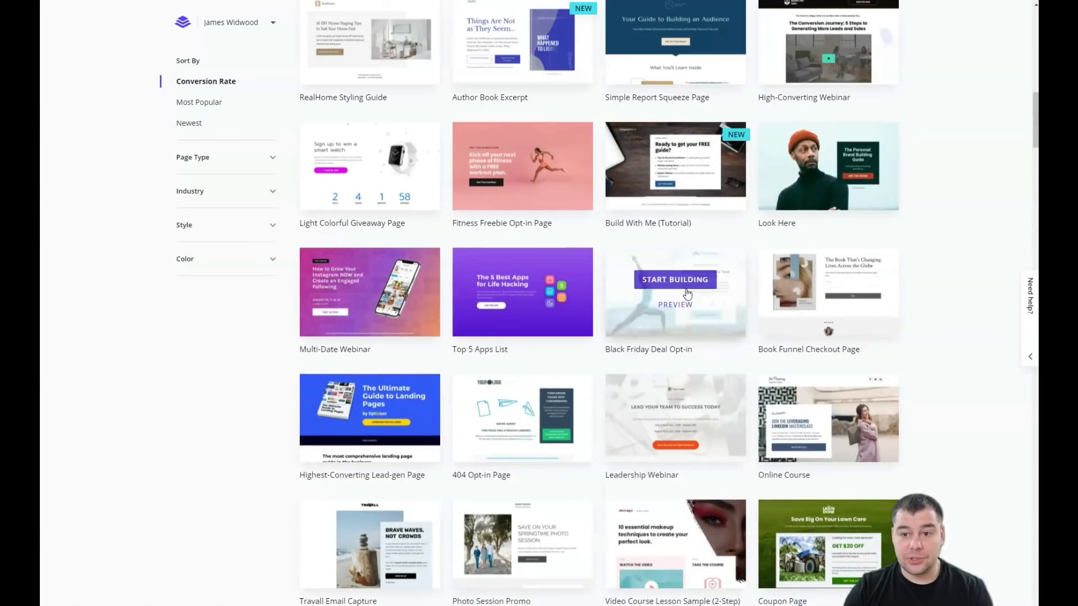
Step: Start building a page named GOFORYOGA from the Black Friday Deal Opt-in template and look over its hero and footer
left_click(671, 316)
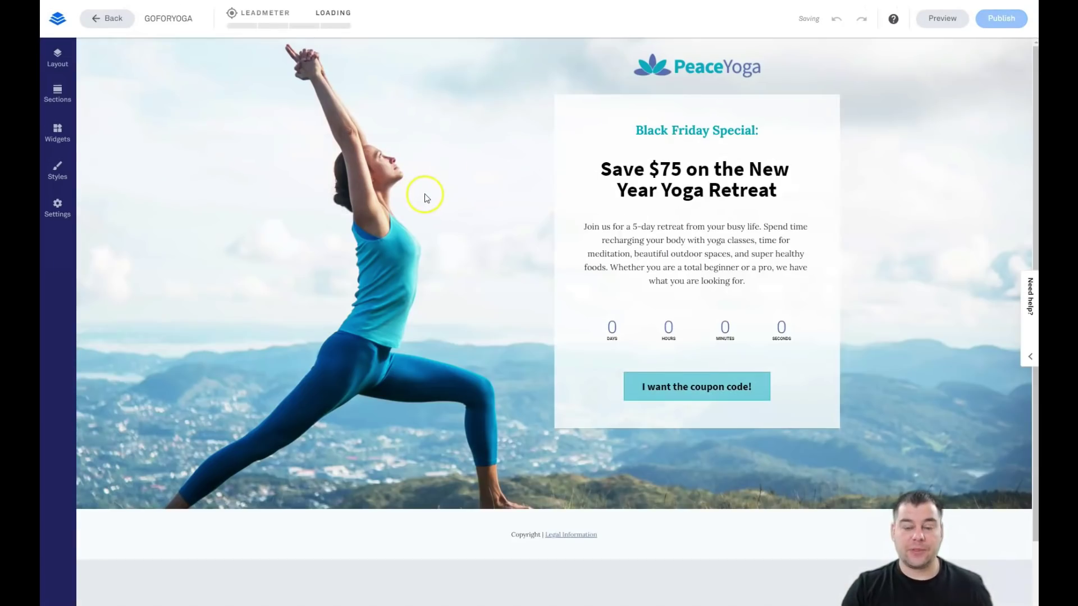
scroll(435, 194, "down", 2)
scroll(469, 184, "up", 2)
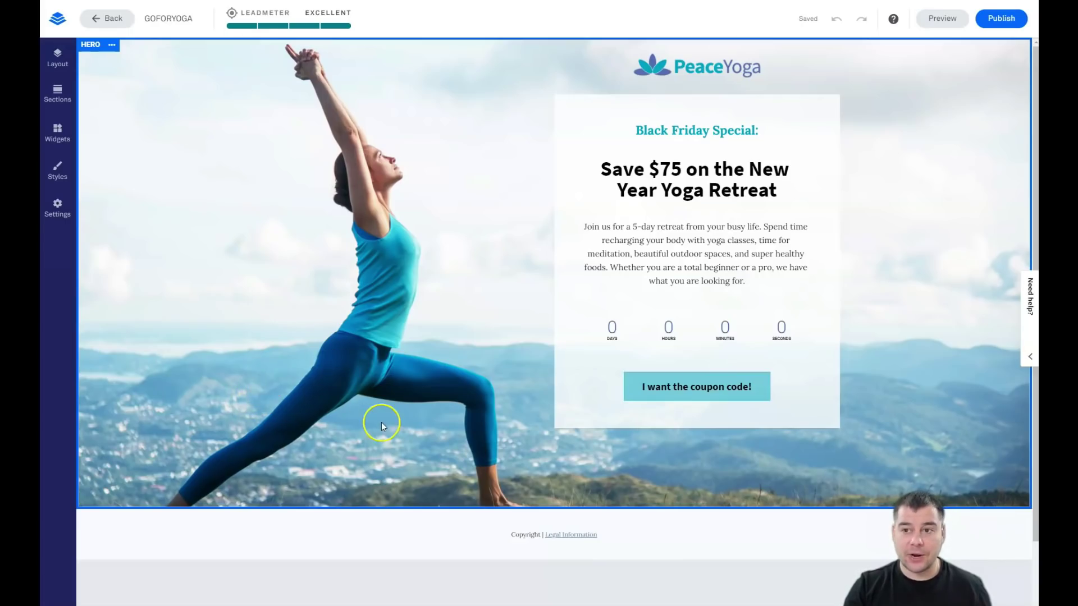
left_click(836, 20)
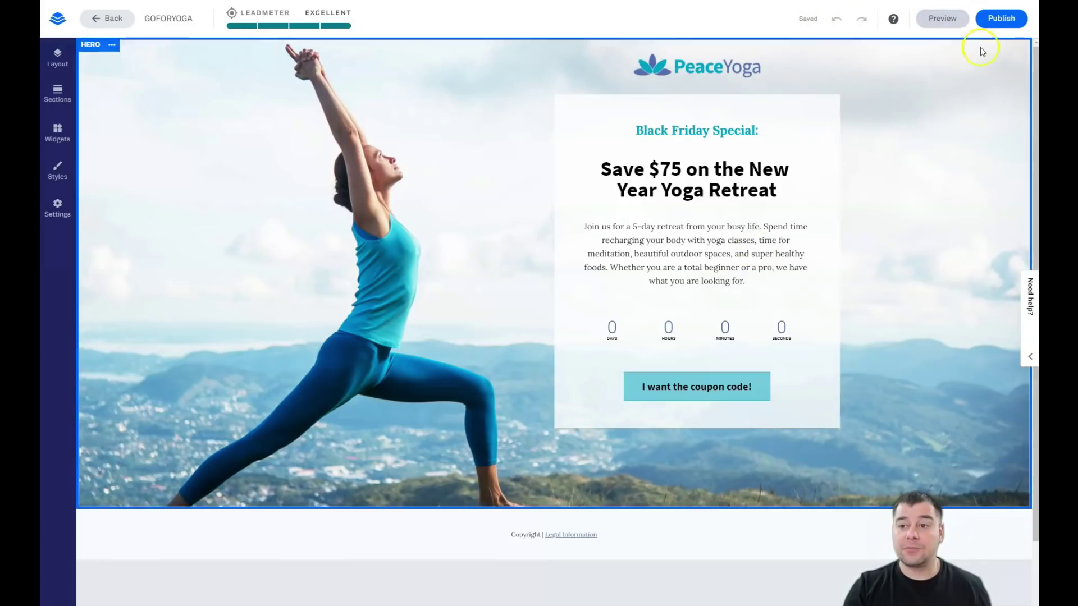
left_click(466, 385)
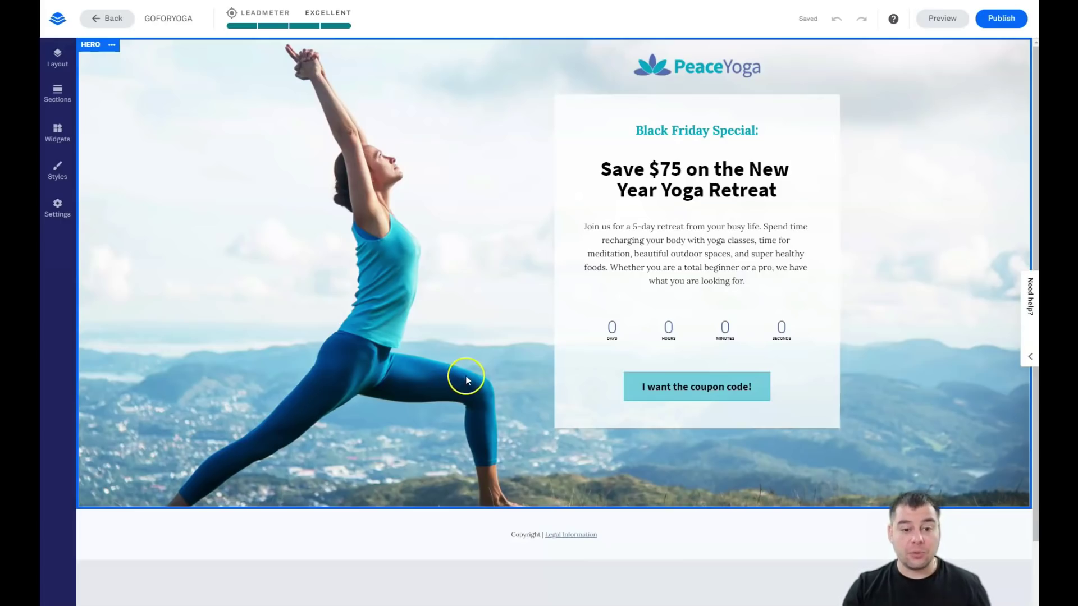
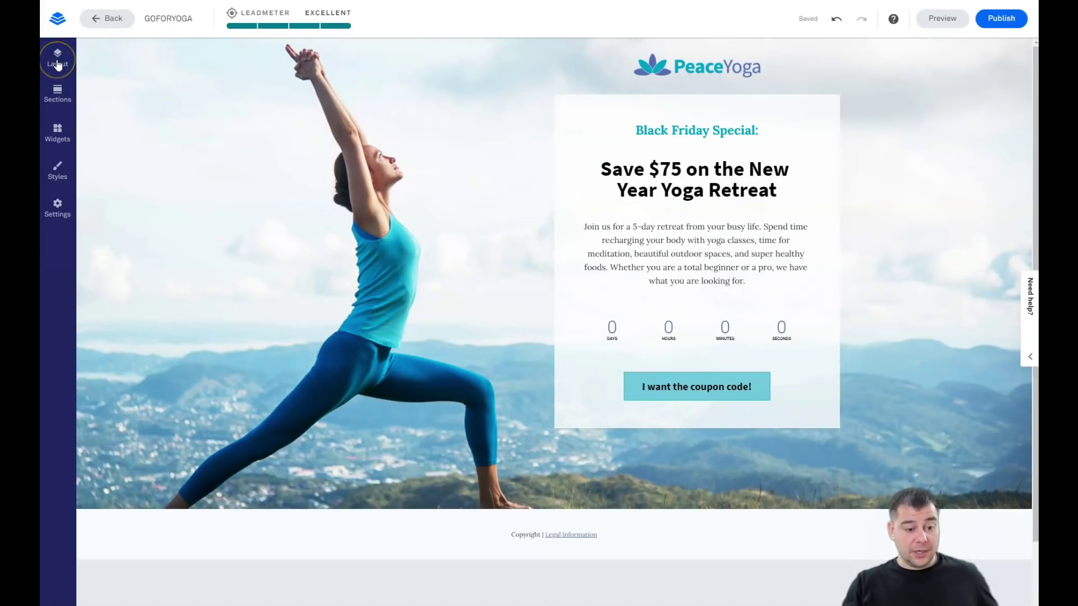
Step: Open the page layout and add the white About section with text and a button beside a portrait photo
left_click(58, 65)
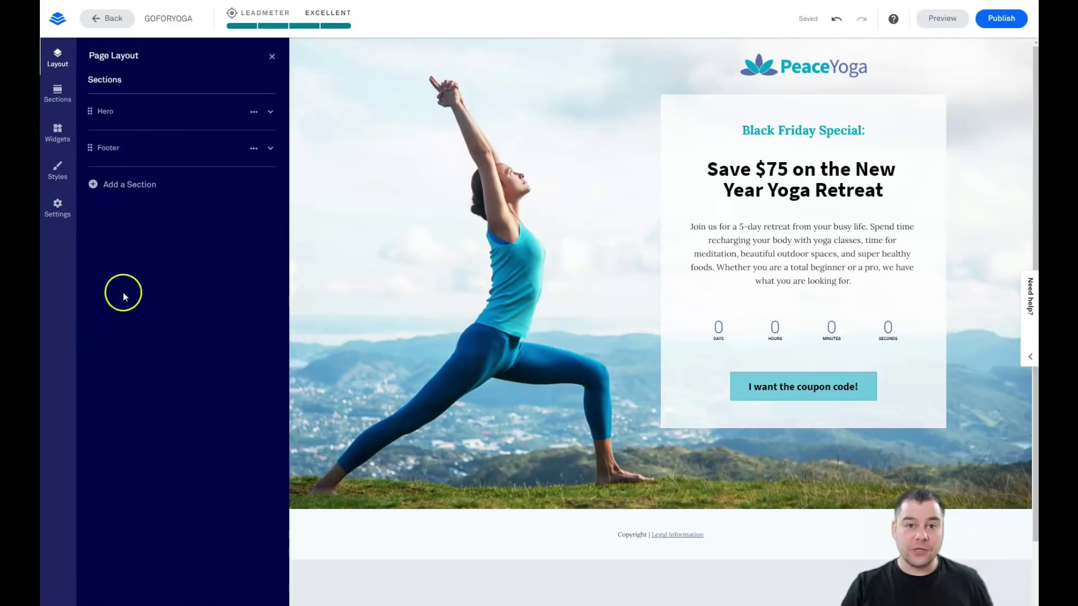
left_click(97, 188)
left_click(180, 97)
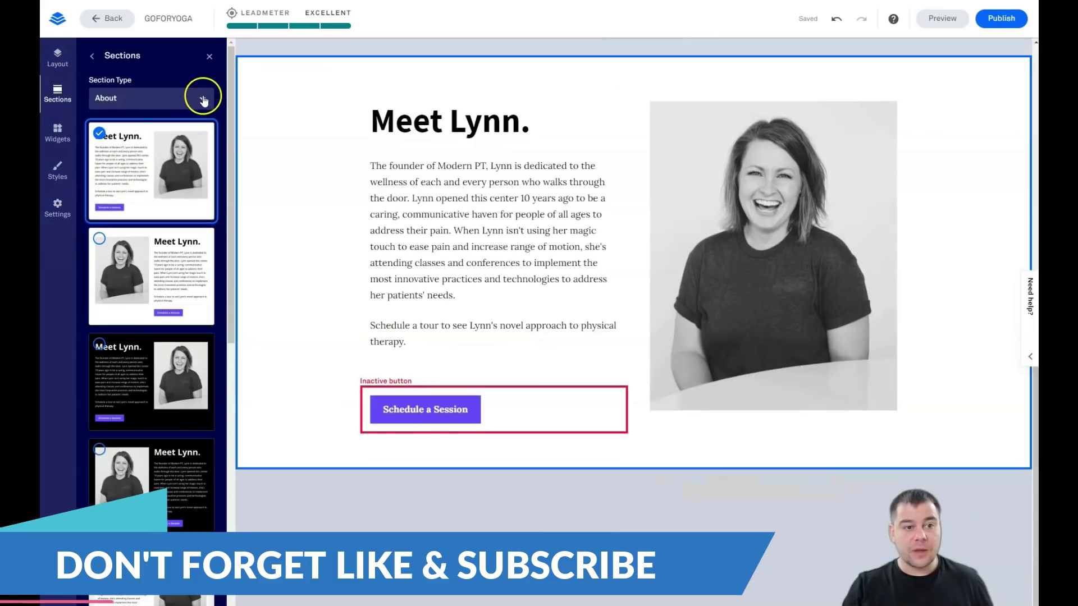
Step: Look through the ready-made section designs for the Text & Image and Testimonials types
left_click(203, 101)
scroll(136, 202, "down", 2)
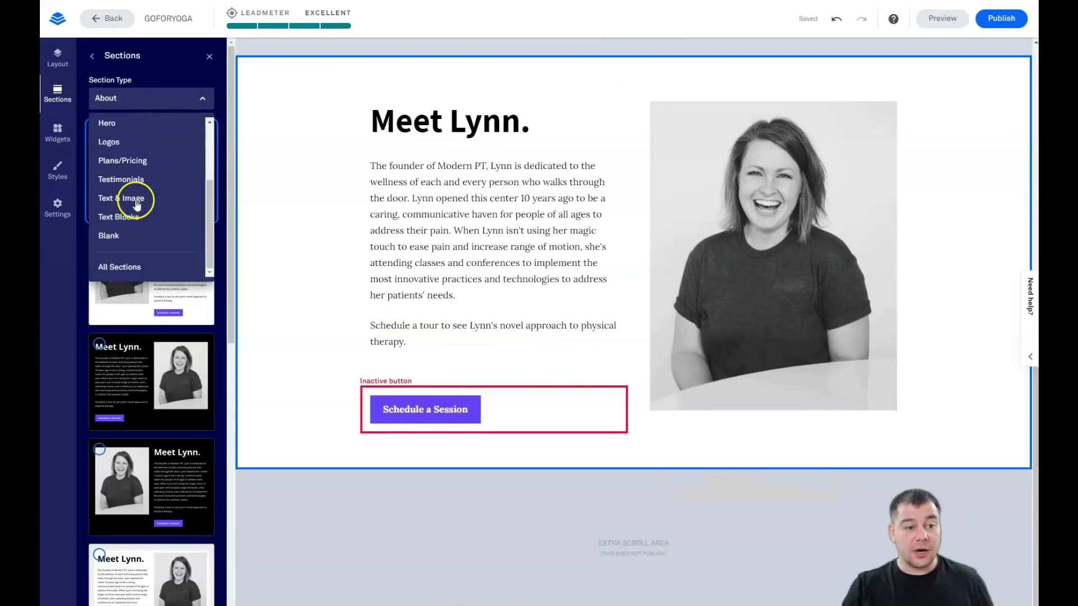
left_click(131, 206)
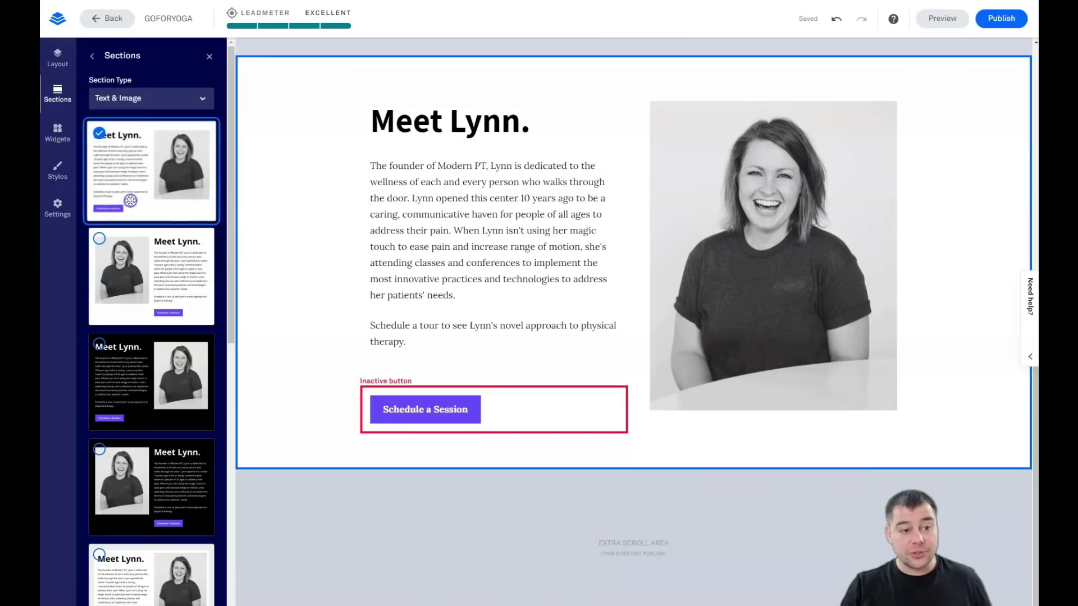
left_click(205, 110)
left_click(205, 101)
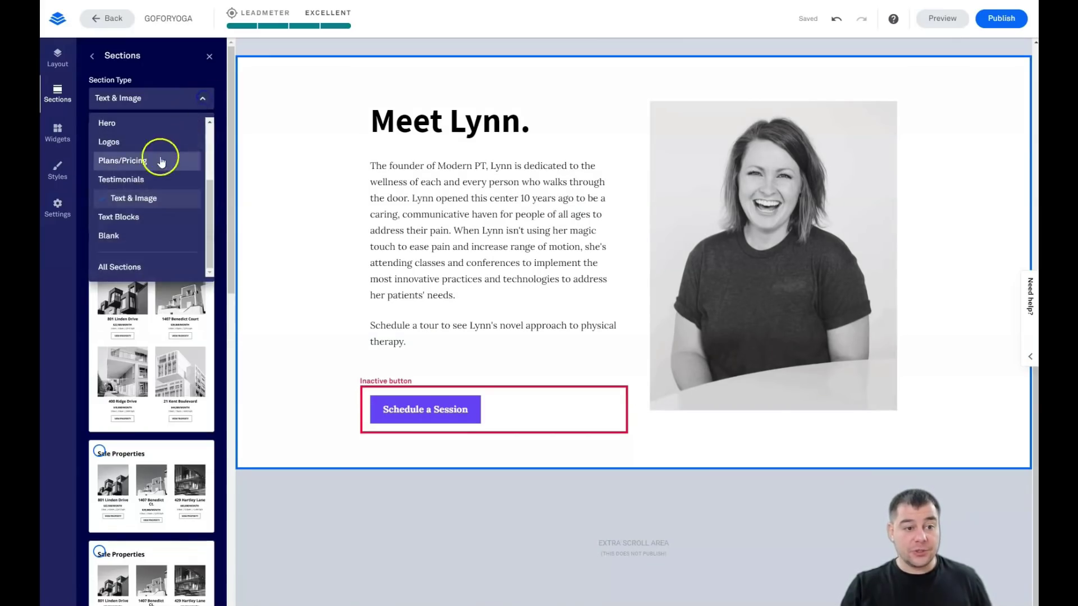
left_click(125, 178)
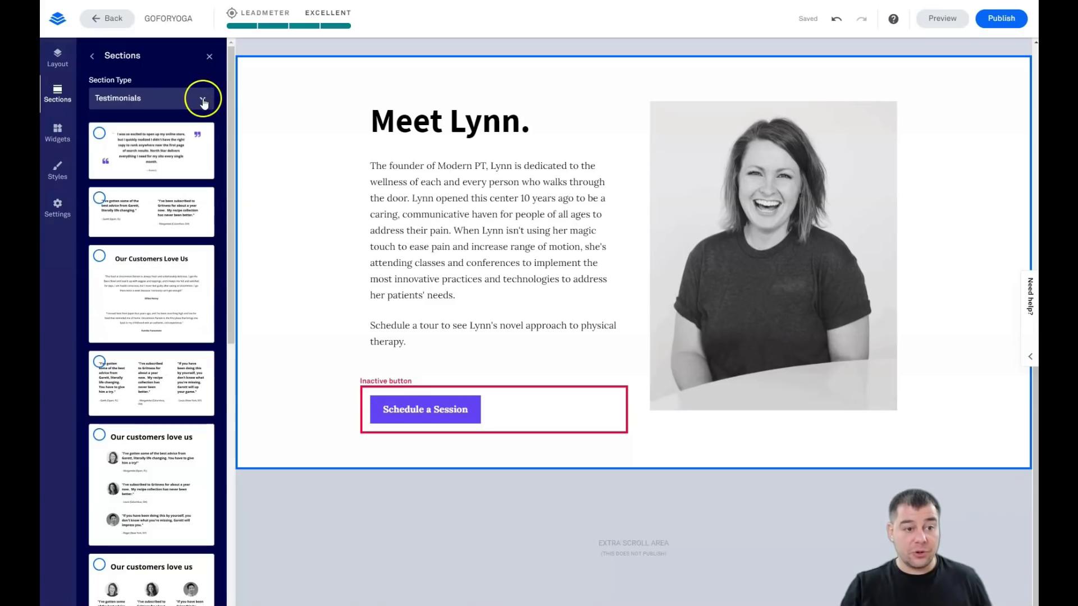
Step: Look through the ready-made section designs for the Plans/Pricing and Features/Services types
left_click(203, 103)
left_click(132, 160)
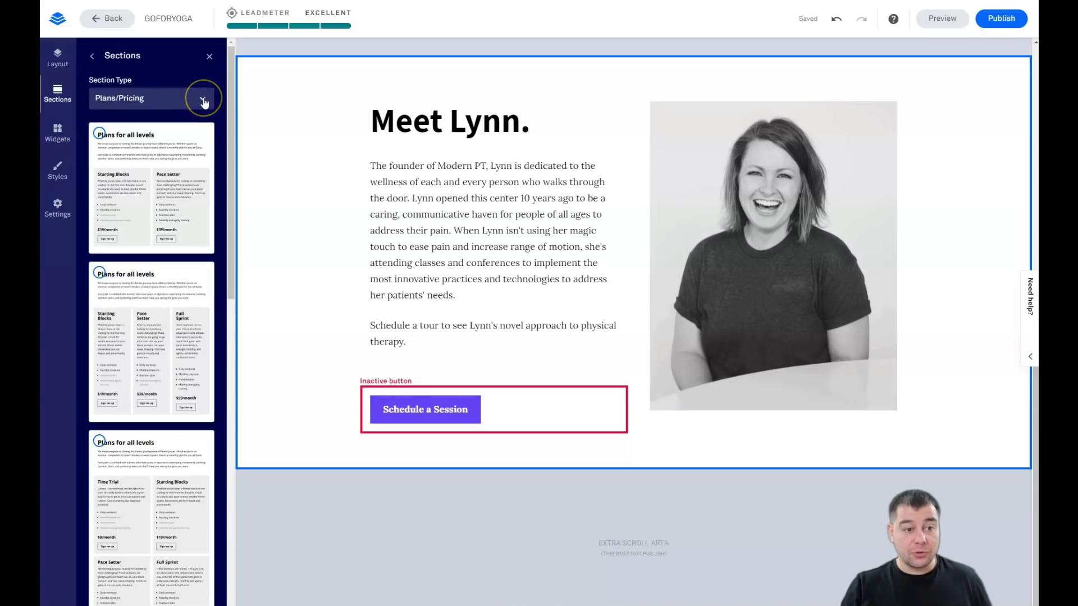
left_click(204, 103)
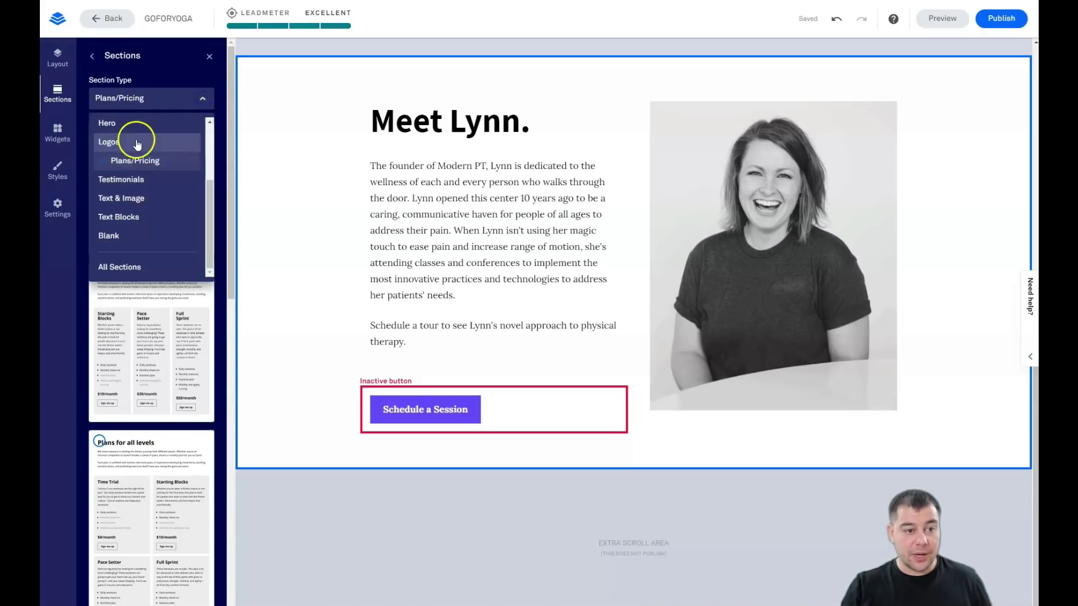
scroll(146, 188, "down", 3)
scroll(146, 188, "up", 3)
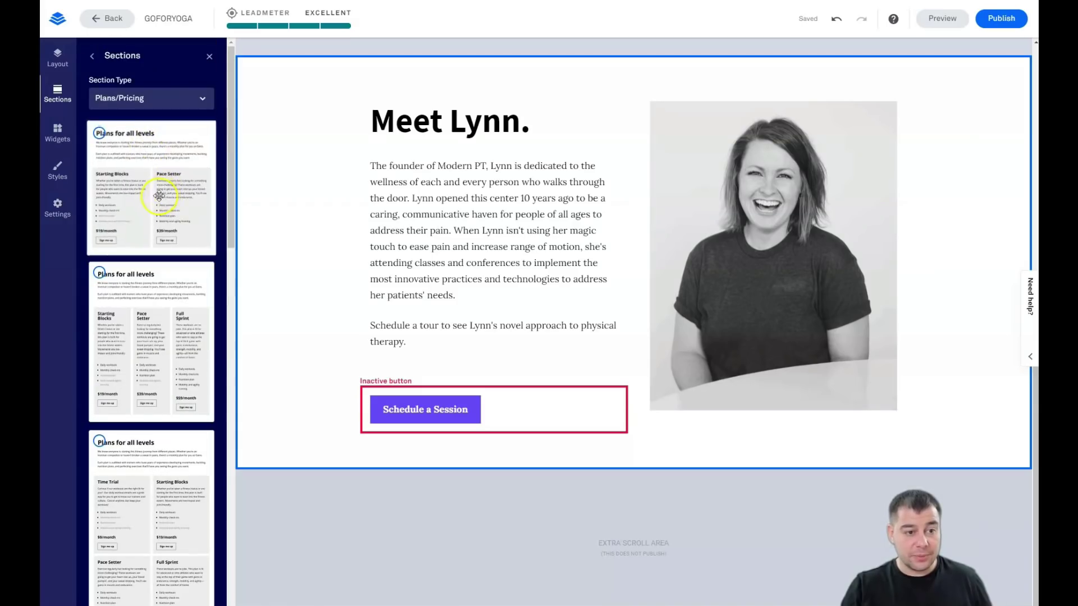
left_click(198, 101)
left_click(135, 201)
Step: Add the black Call to Action section "Find your power faster. Become a member." between the footer and the About section
left_click(205, 102)
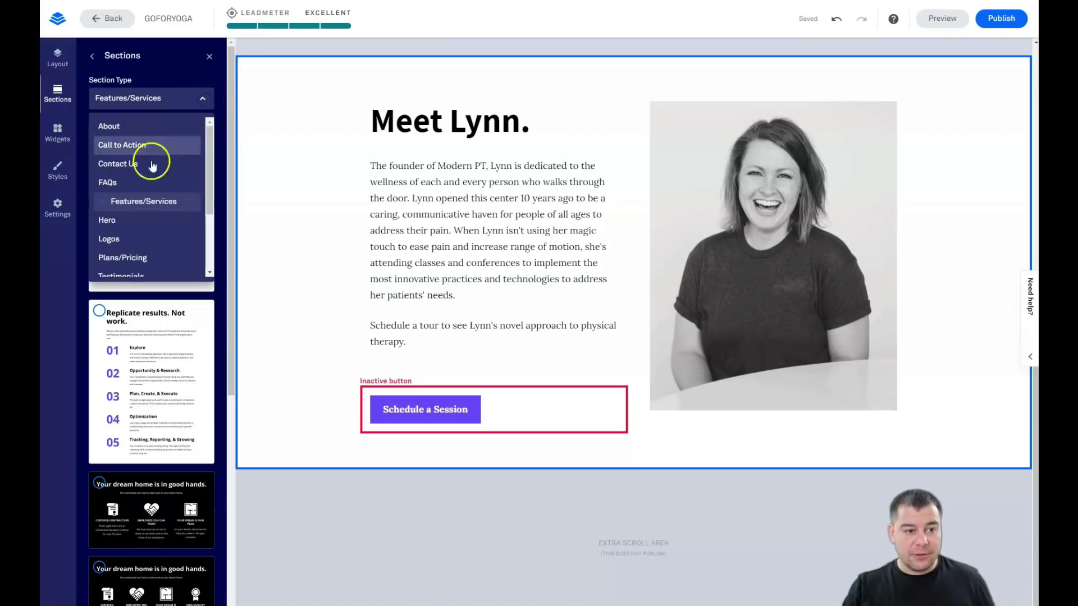
left_click(125, 145)
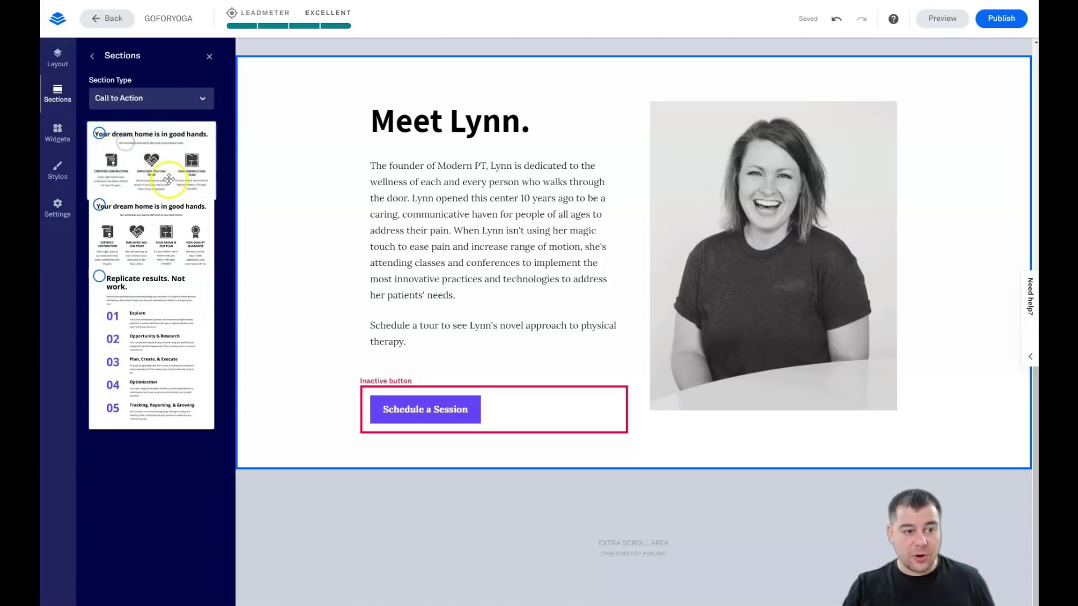
left_click_drag(227, 230, 629, 82)
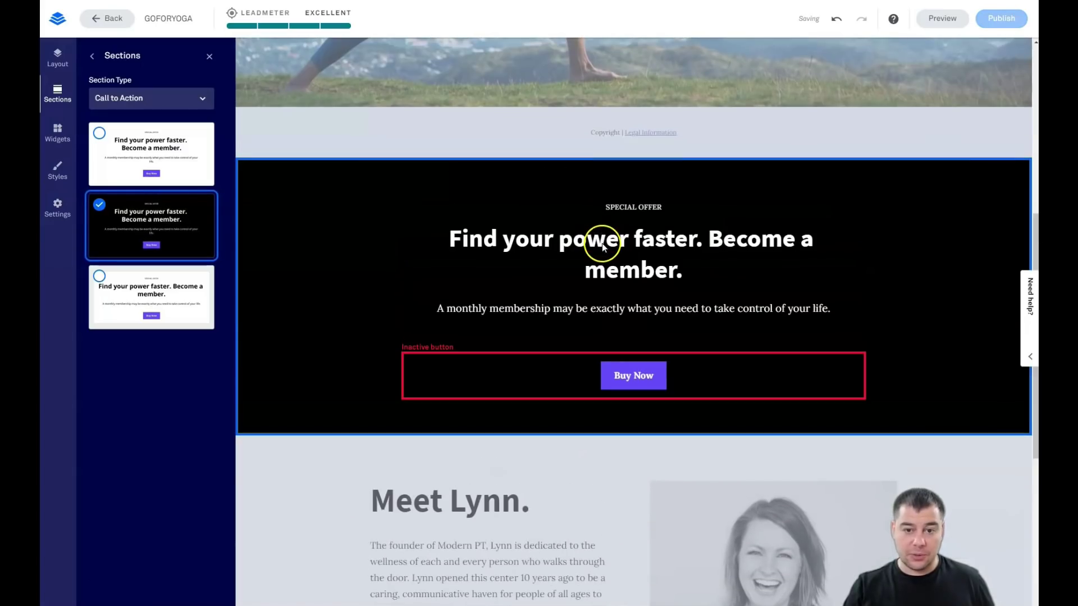
Step: Add the white single-column FAQs section between the Call to Action section and the About section
left_click(183, 99)
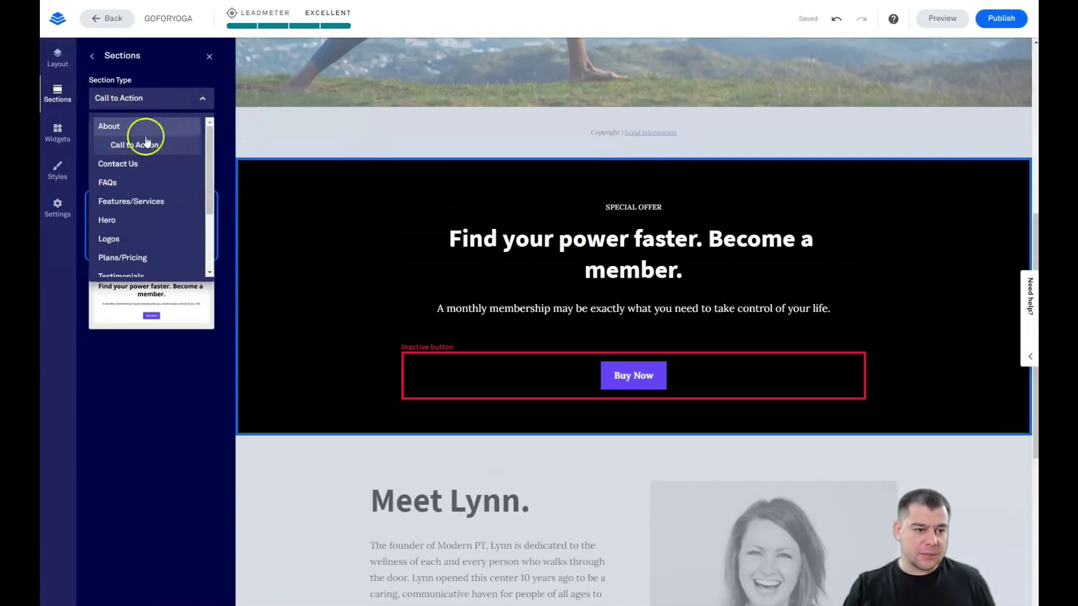
left_click(127, 181)
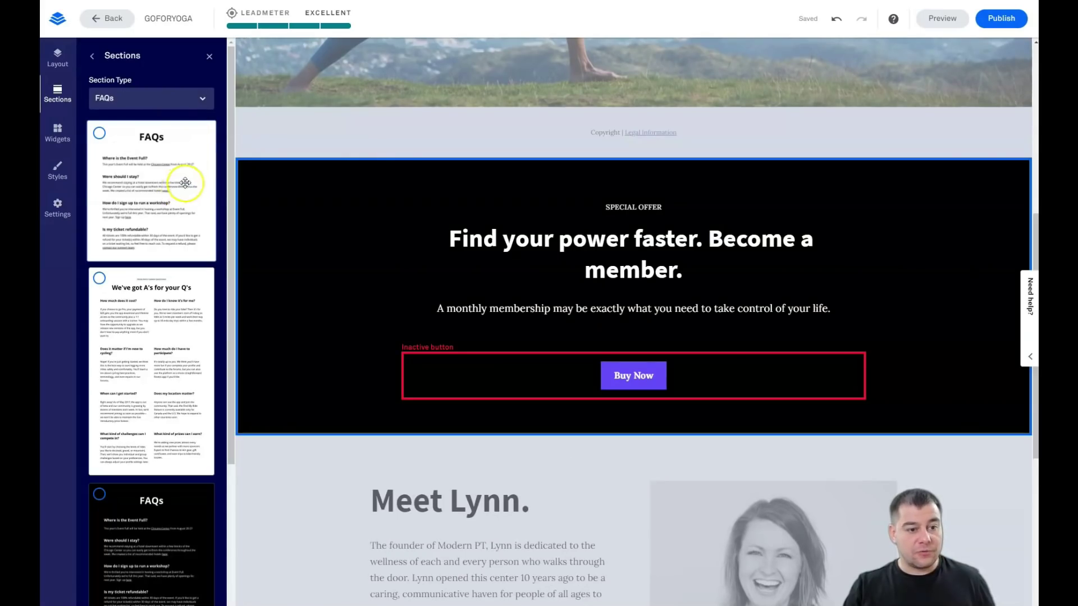
left_click_drag(141, 177, 669, 544)
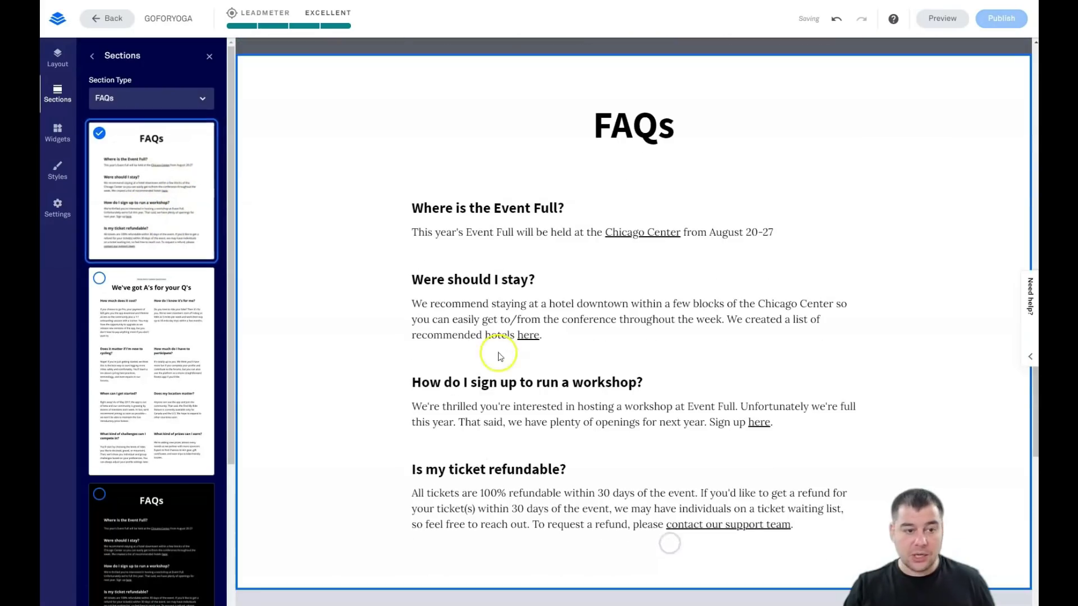
Step: Add a blank section with one full-width area above two columns between the Call to Action and FAQs sections
left_click(201, 101)
scroll(164, 255, "down", 3)
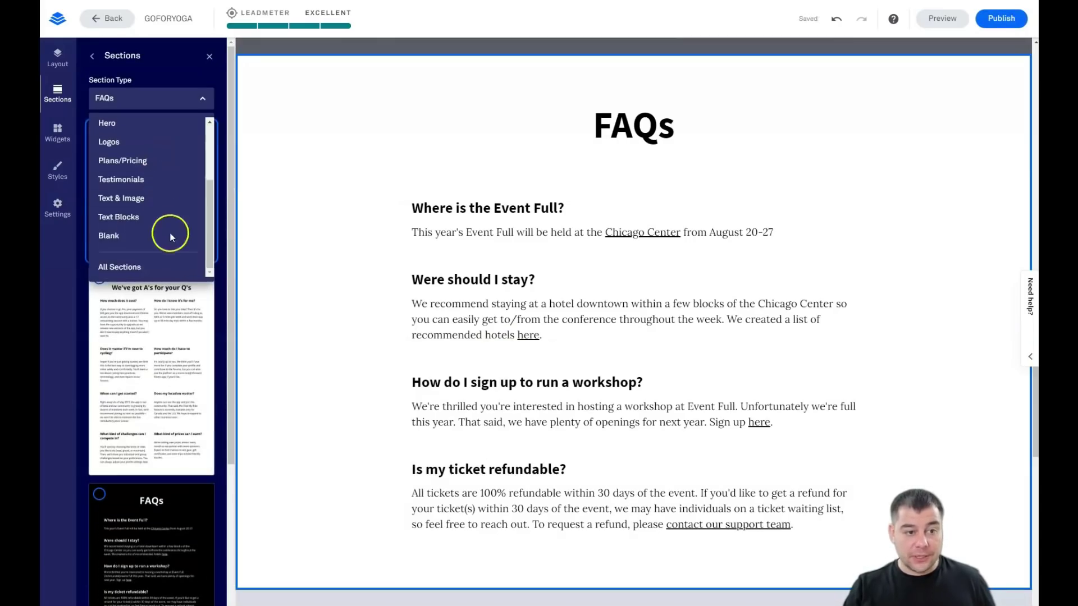
left_click(119, 238)
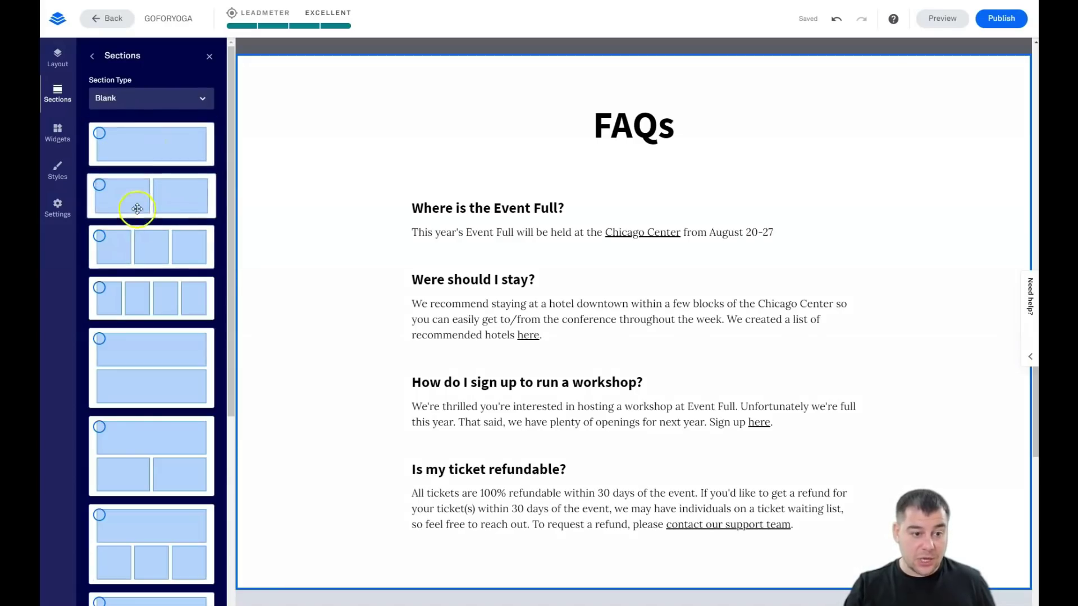
scroll(146, 236, "down", 4)
scroll(150, 243, "down", 2)
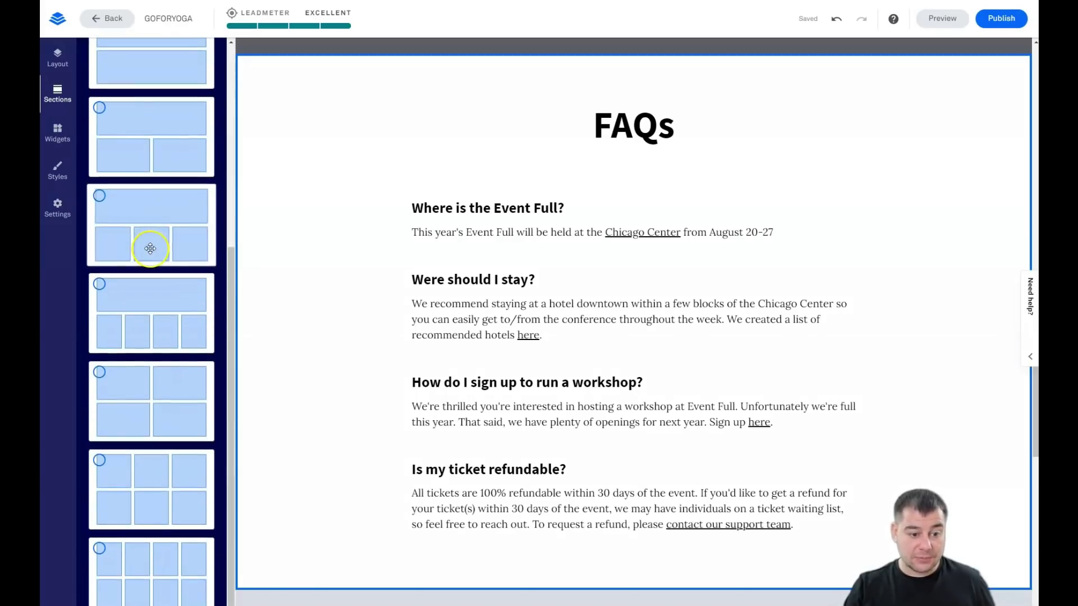
scroll(140, 310, "up", 6)
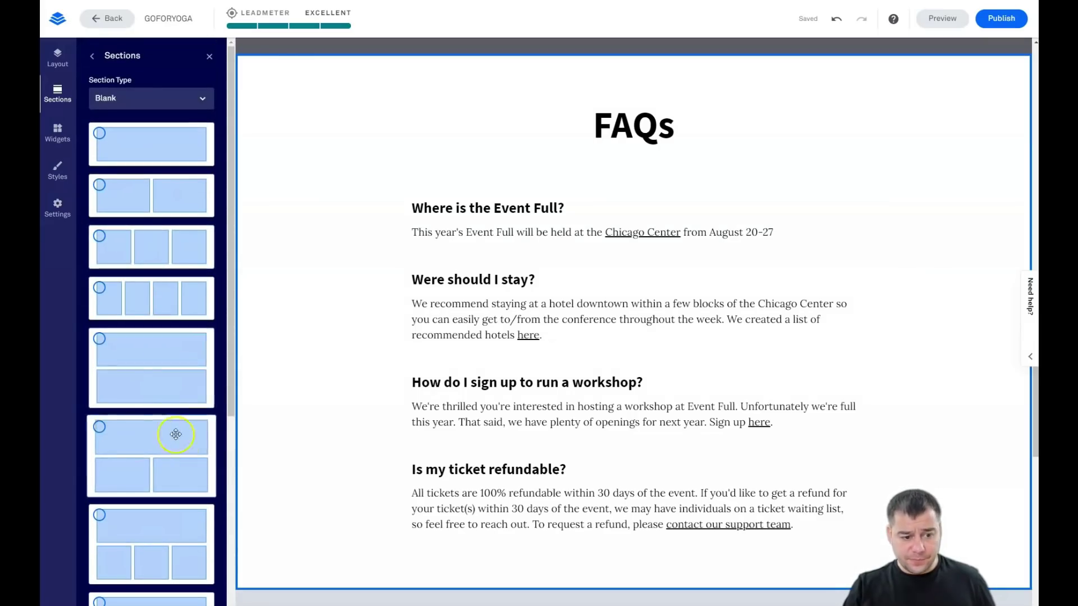
scroll(158, 393, "down", 2)
left_click_drag(169, 338, 606, 98)
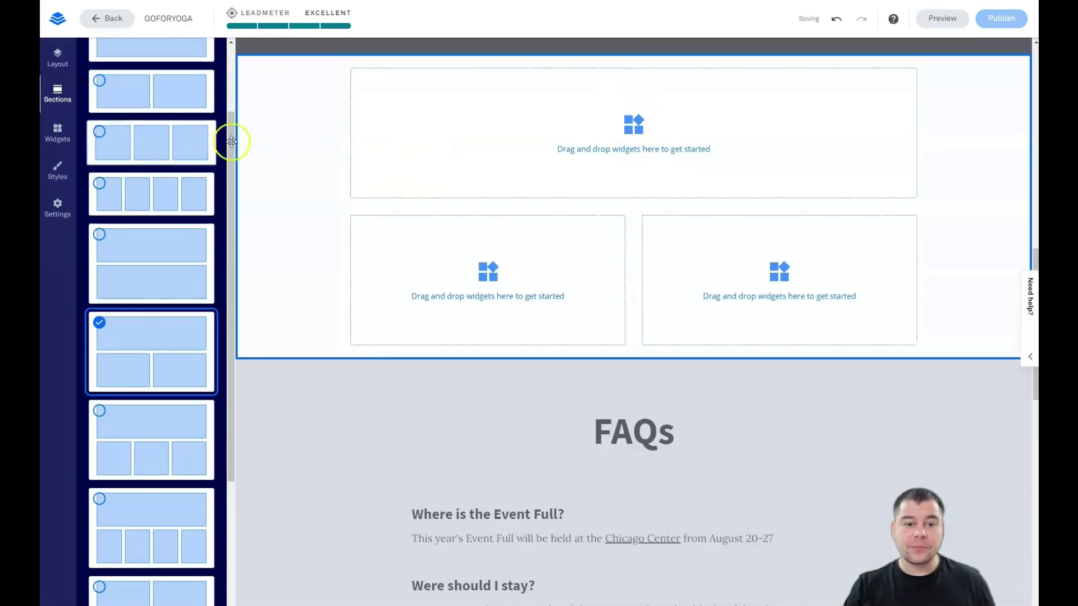
Step: Move the Footer section below About 1 to the end of the page layout
left_click(58, 53)
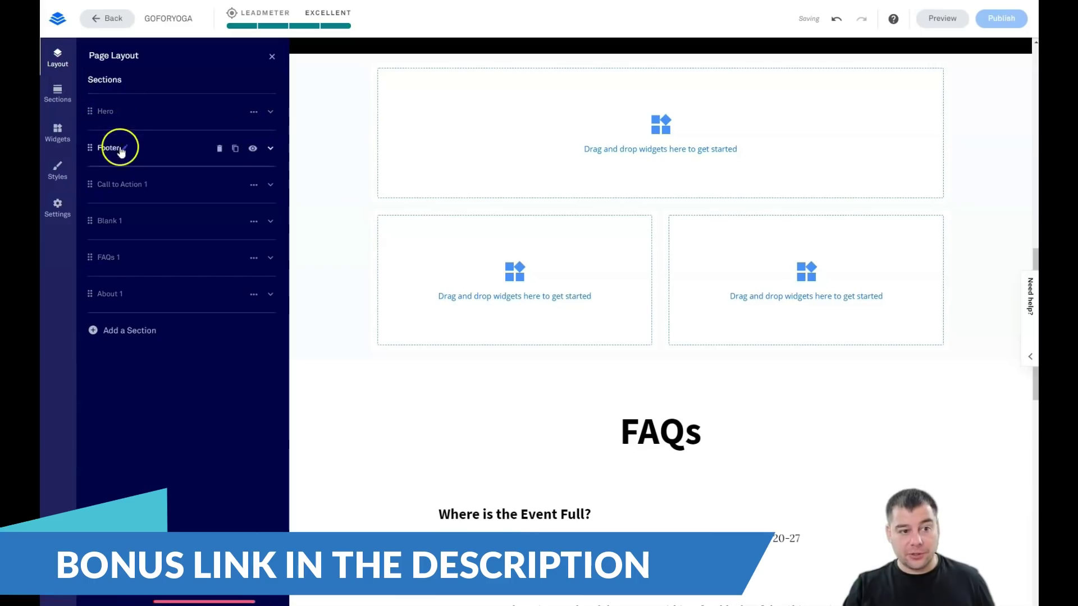
mouse_move(119, 239)
left_mouse_down()
mouse_move(113, 308)
mouse_move(108, 238)
left_mouse_up()
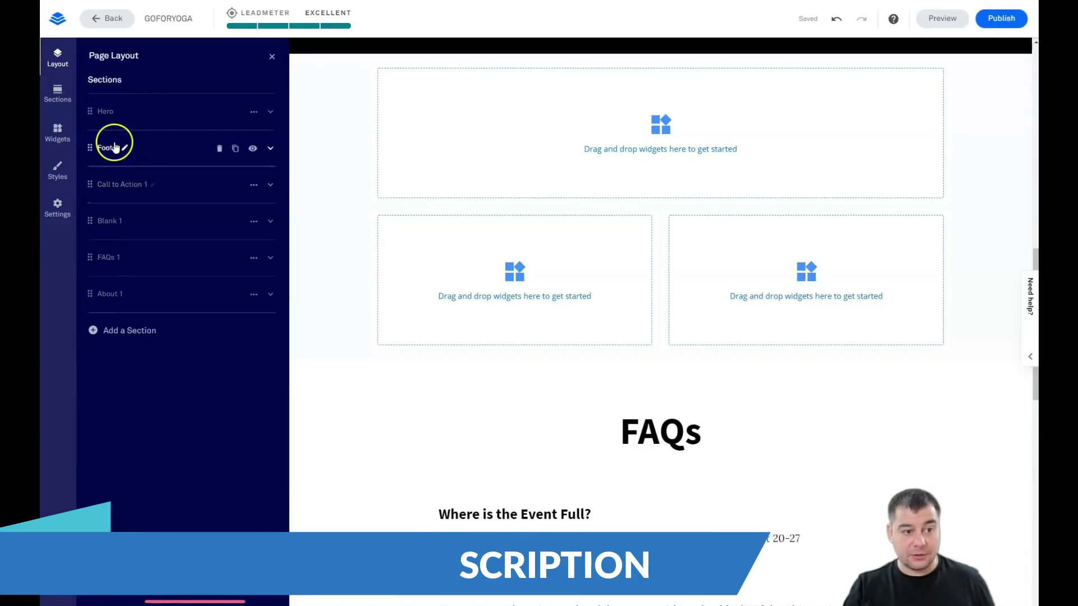
scroll(477, 224, "up", 10)
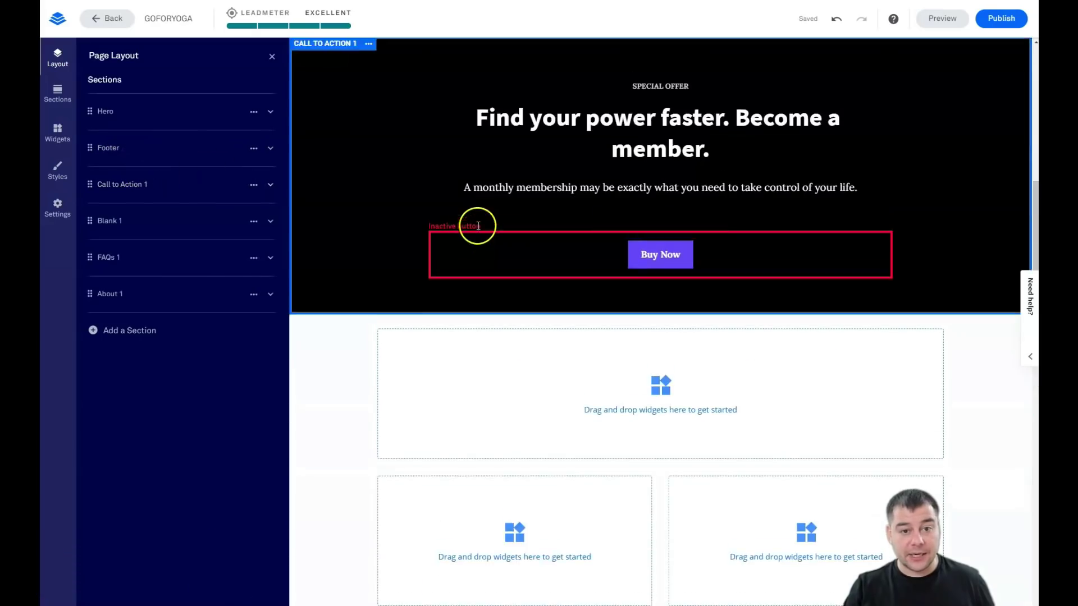
scroll(481, 251, "down", 3)
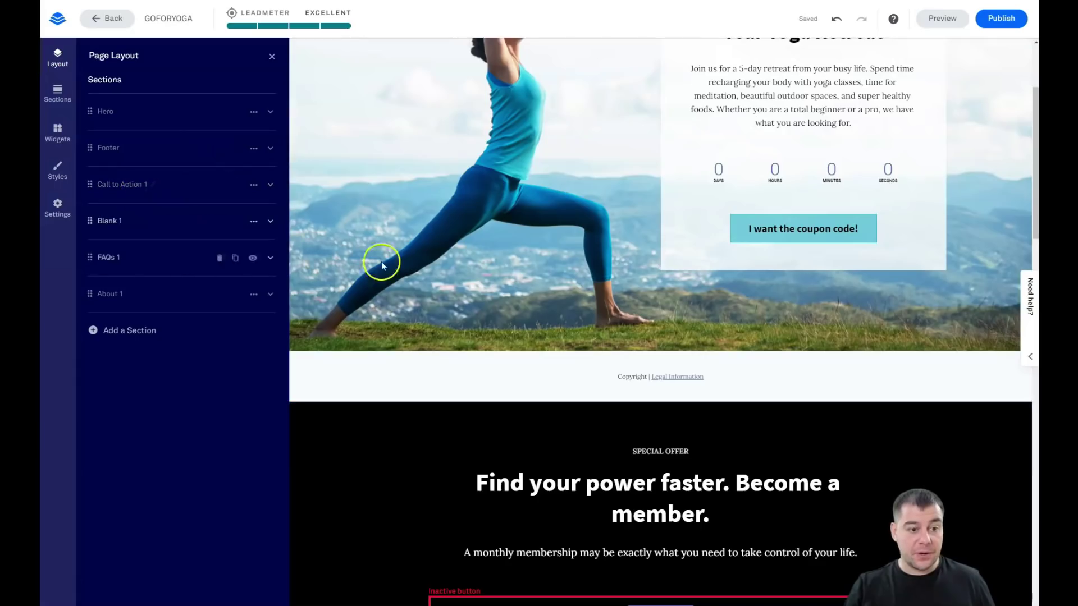
scroll(691, 281, "down", 5)
scroll(594, 130, "up", 1)
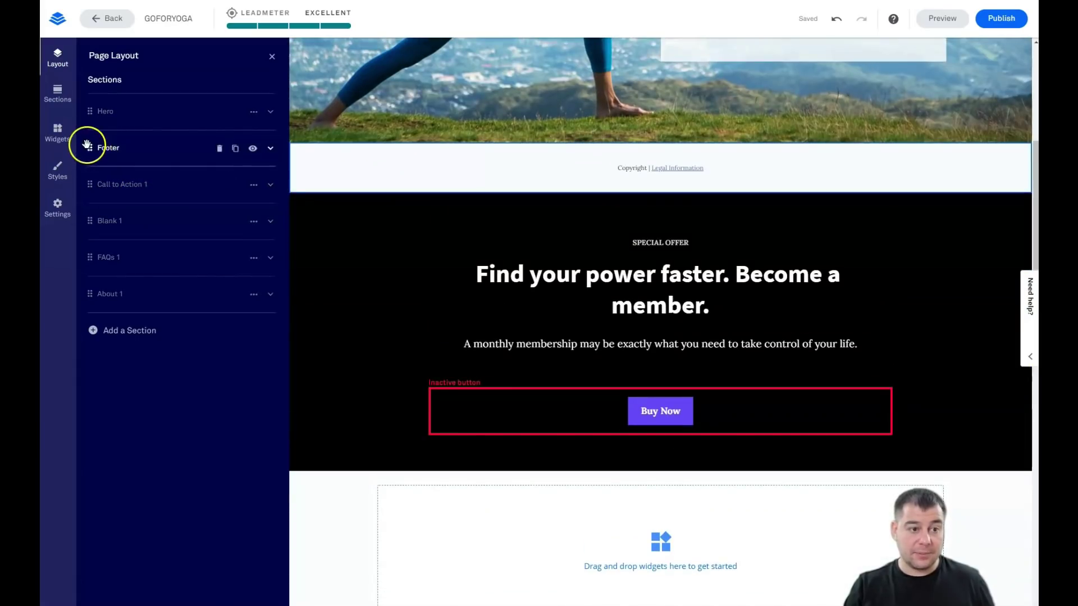
left_click_drag(89, 149, 89, 295)
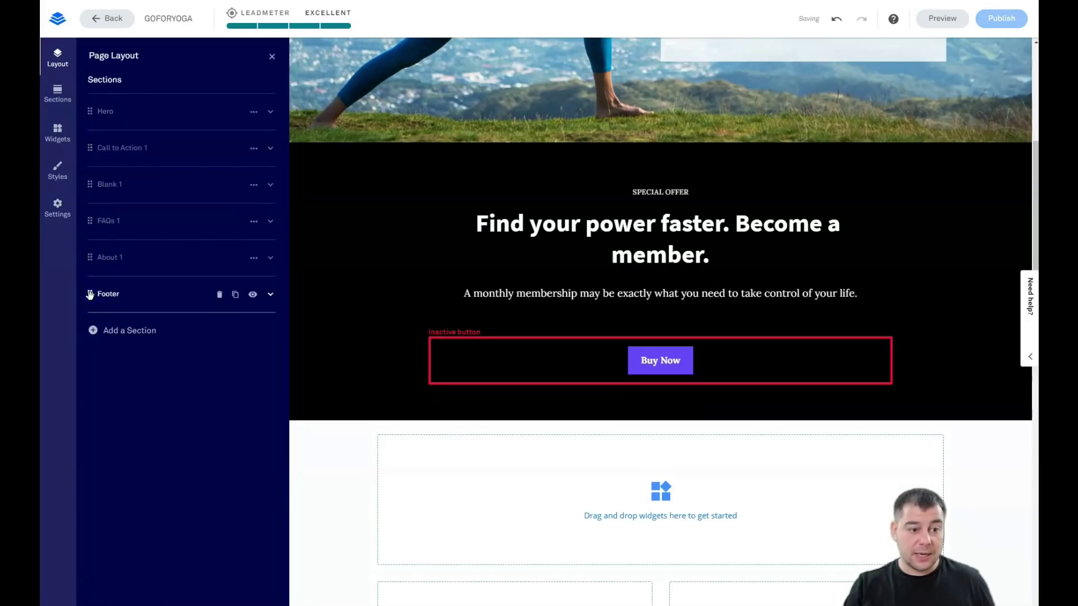
Step: Delete the About 1 and FAQs 1 sections from the page
scroll(674, 315, "down", 15)
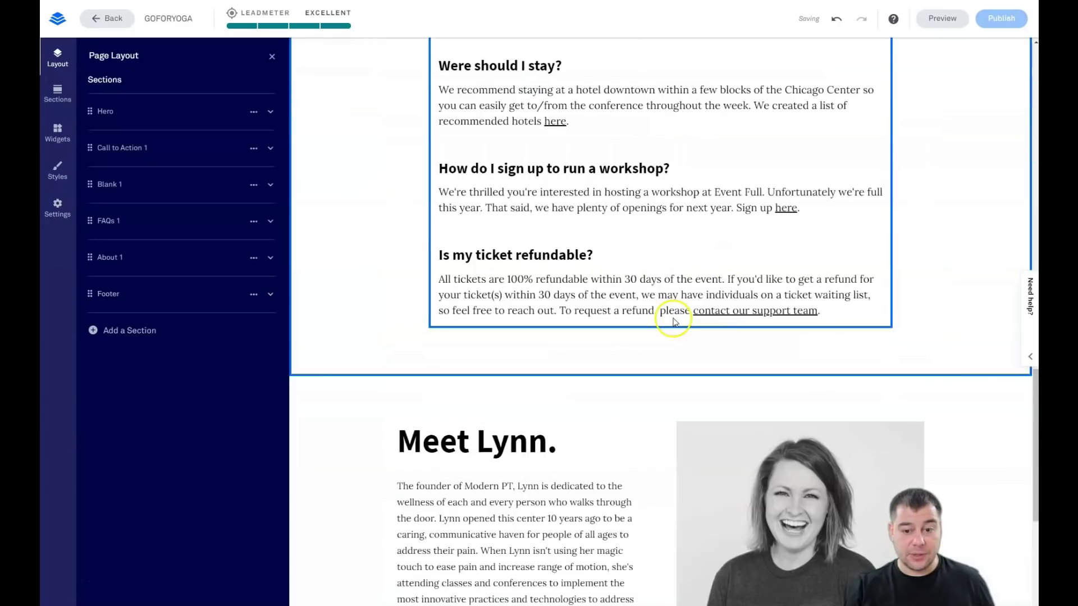
scroll(674, 322, "down", 2)
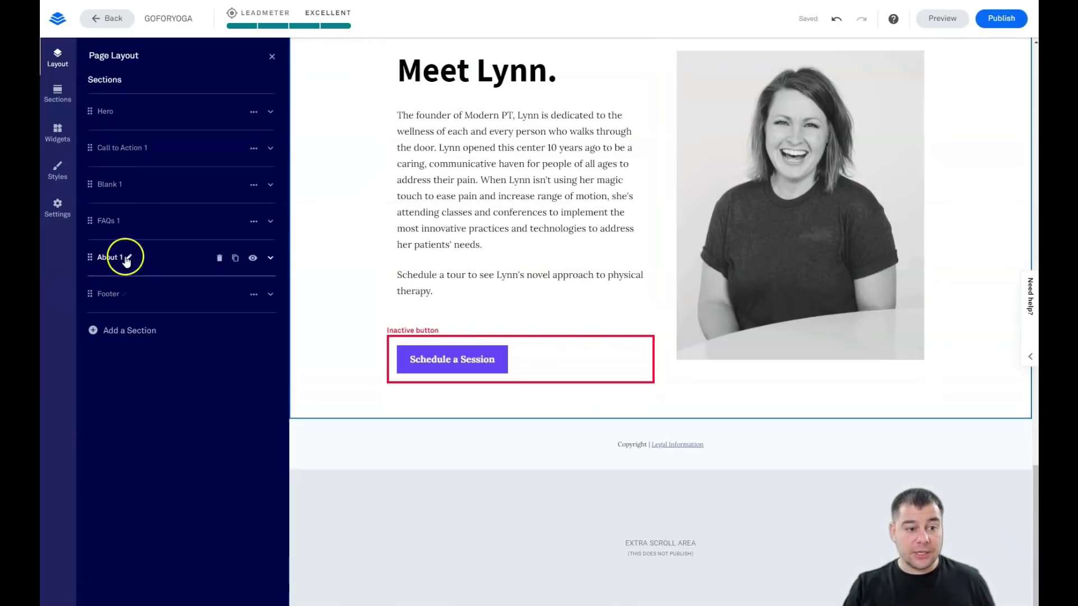
left_click(219, 258)
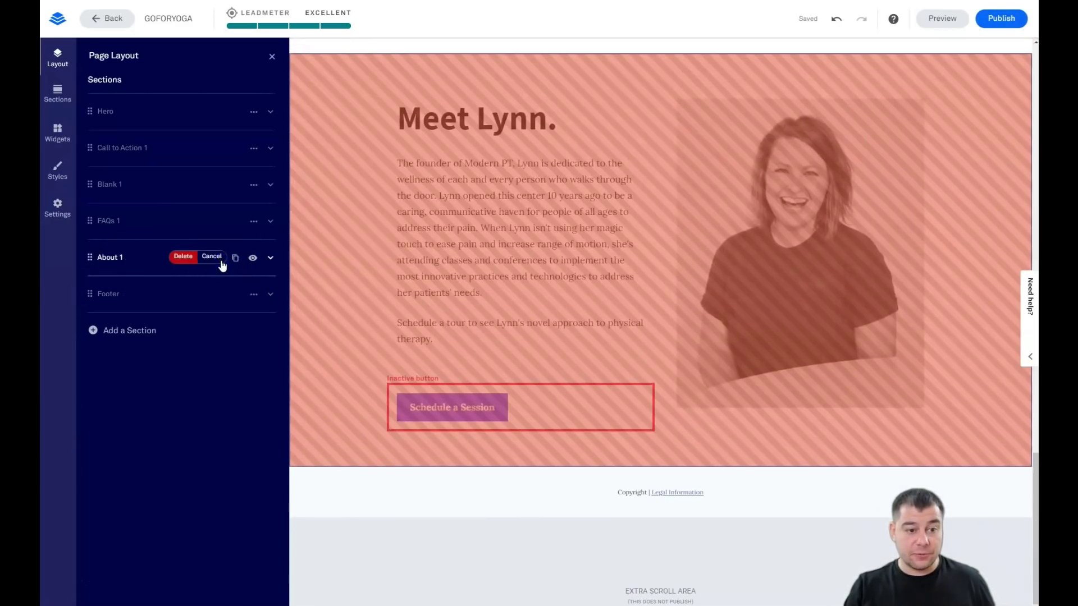
left_click(213, 257)
scroll(393, 224, "up", 4)
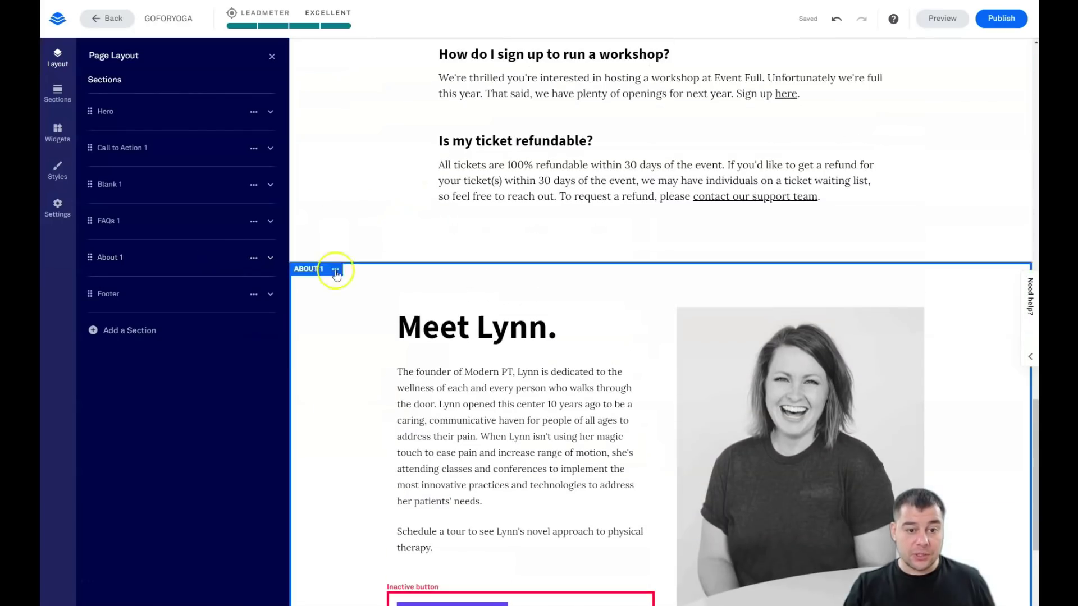
left_click(336, 269)
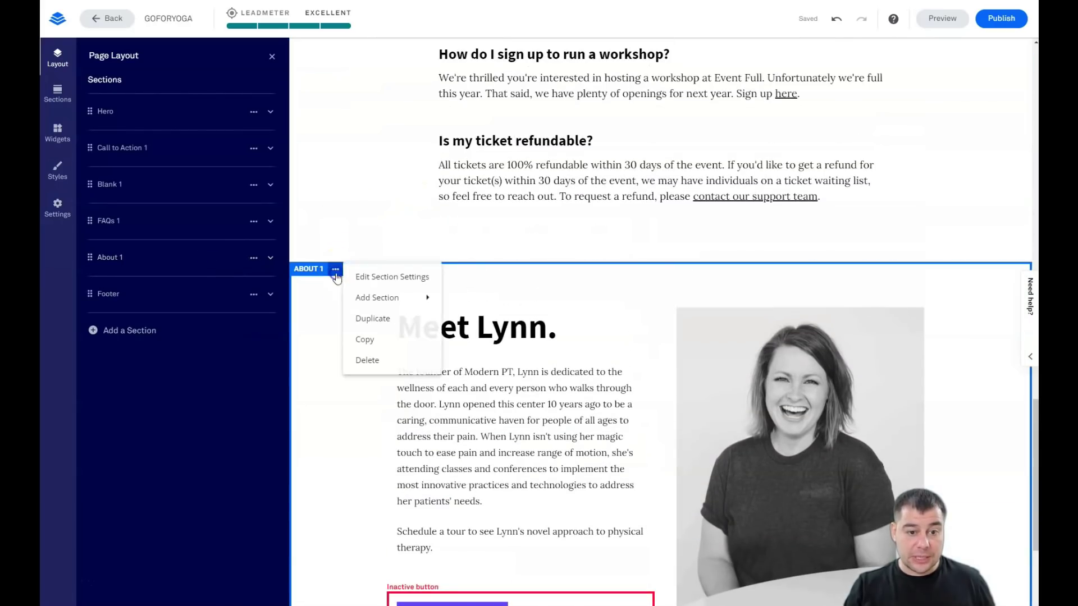
left_click(366, 361)
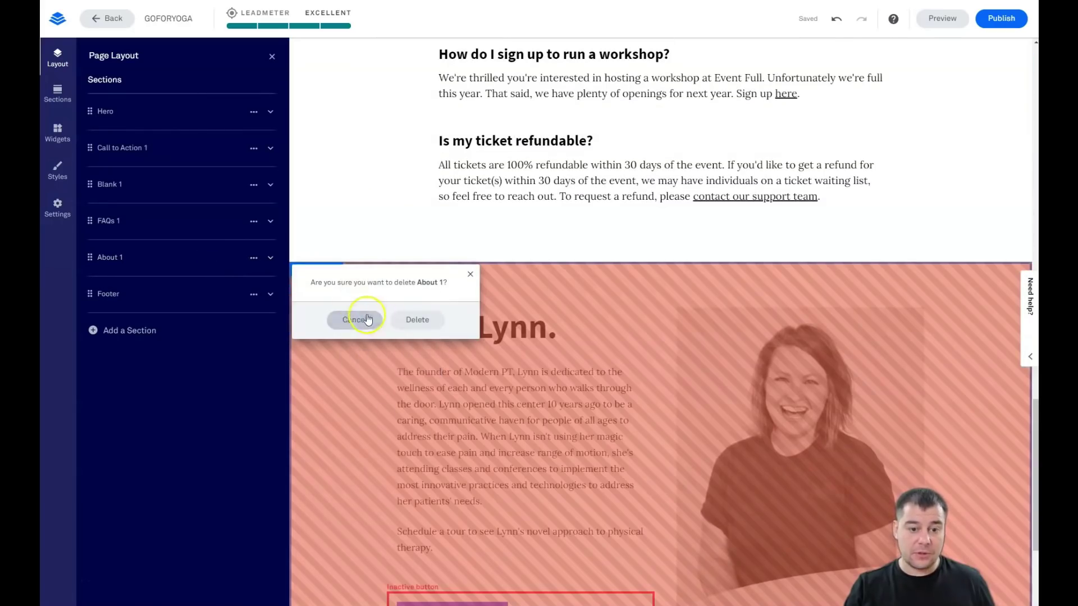
left_click(416, 318)
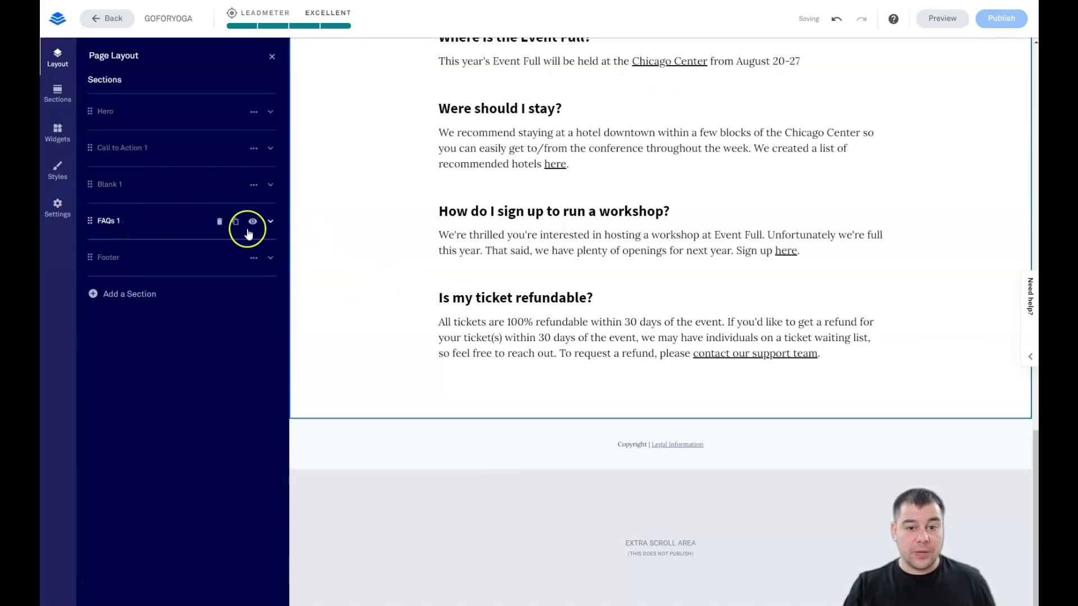
left_click(220, 221)
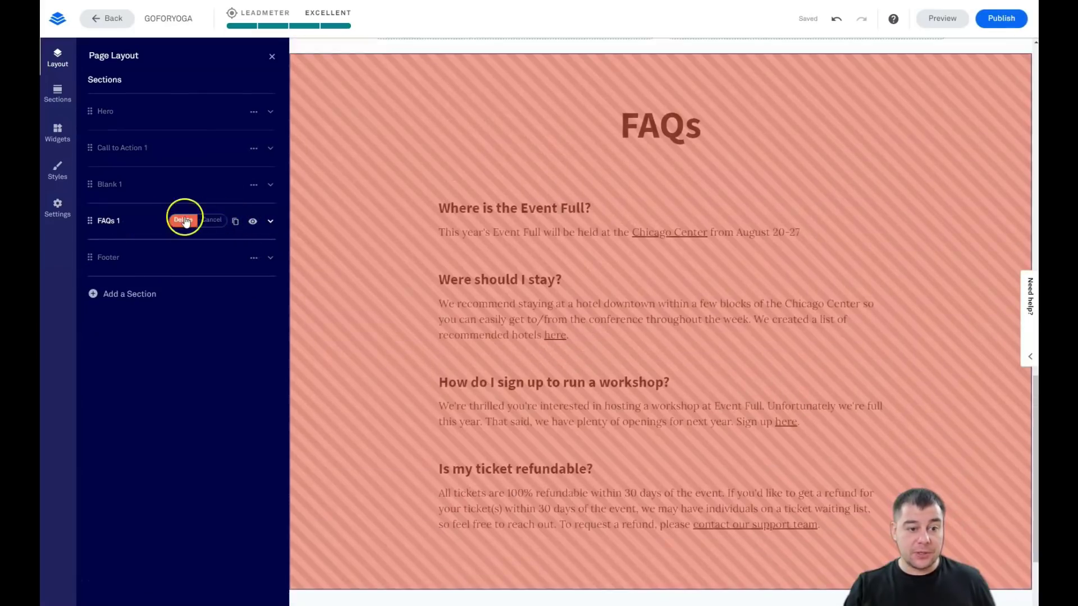
left_click(183, 220)
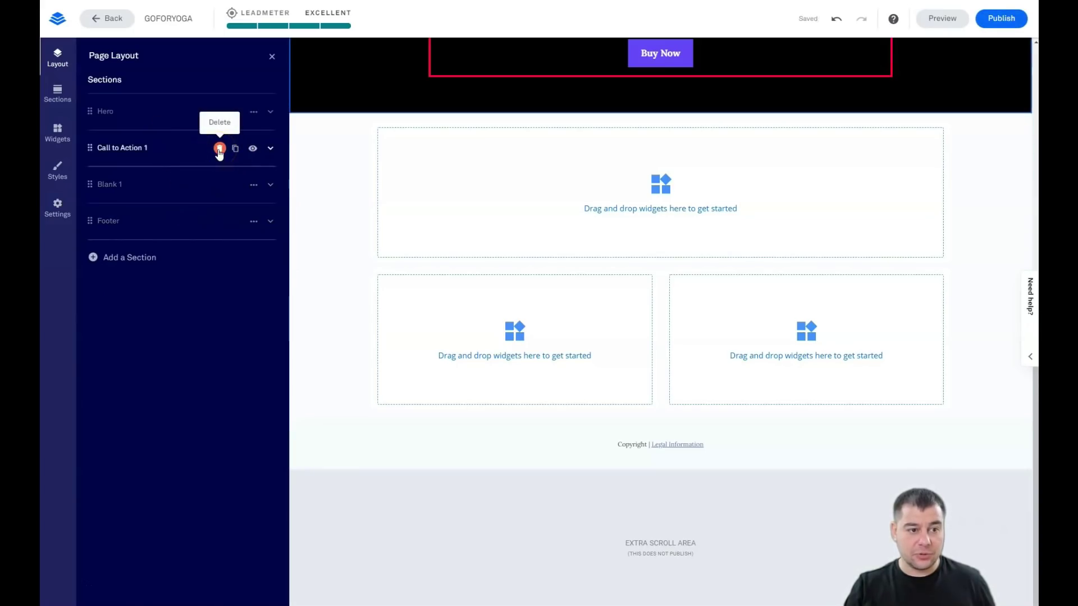
Step: Move the Call to Action 1 section below Blank 1, and delete it from the page
left_click(85, 143)
left_click_drag(90, 149, 91, 188)
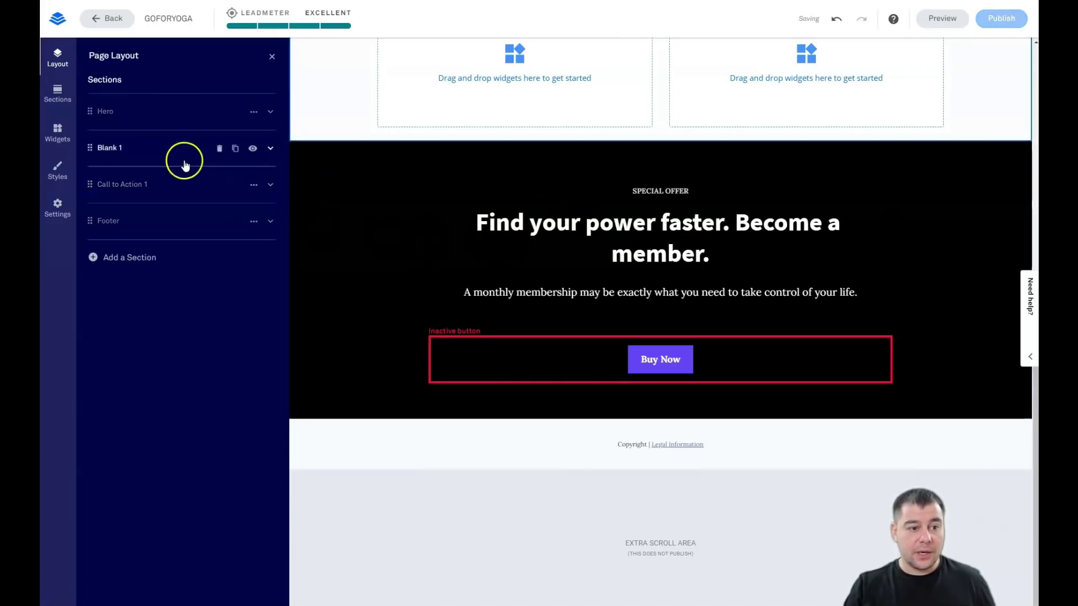
left_click(221, 185)
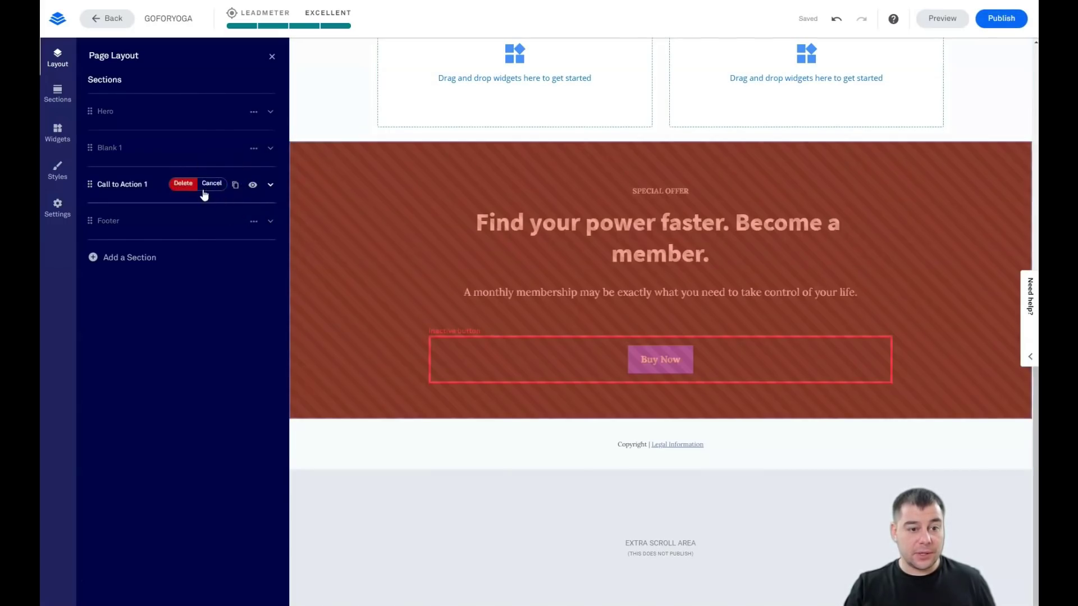
left_click(185, 184)
left_click(416, 310)
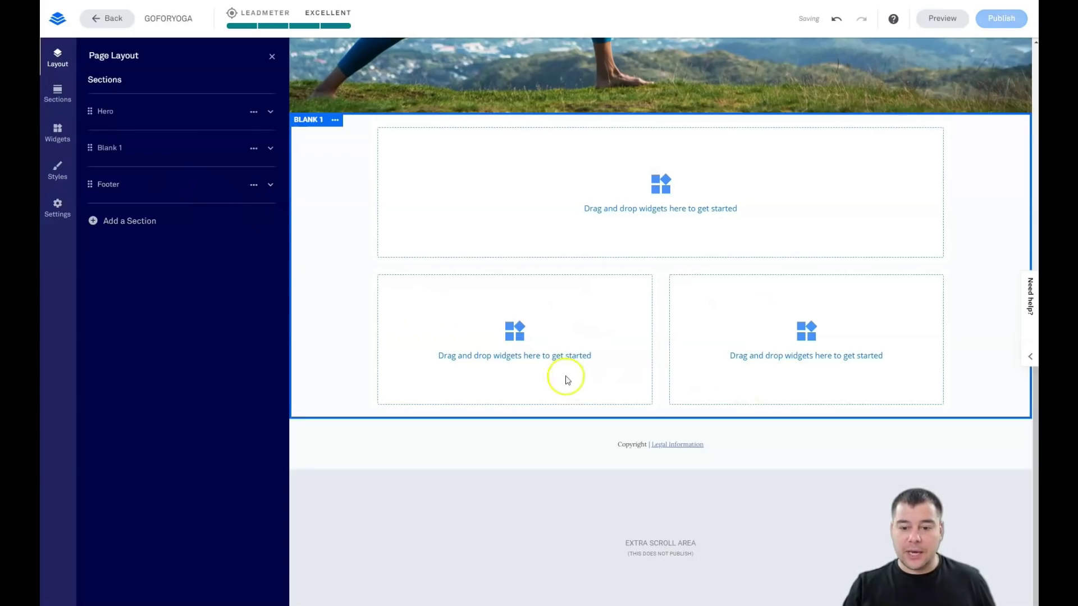
scroll(567, 381, "up", 7)
scroll(571, 339, "down", 7)
scroll(595, 318, "up", 2)
scroll(632, 300, "up", 2)
Step: Fill the Blank 1 section with a Text widget in the full-width area, a Video widget below left, and a Form widget below right
scroll(589, 171, "down", 3)
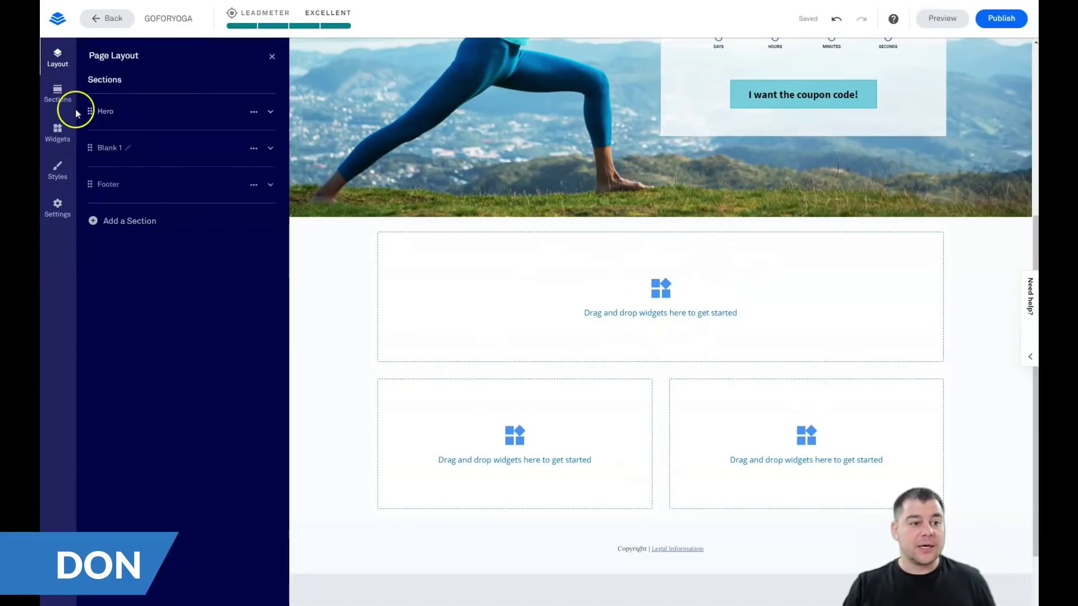
left_click(58, 133)
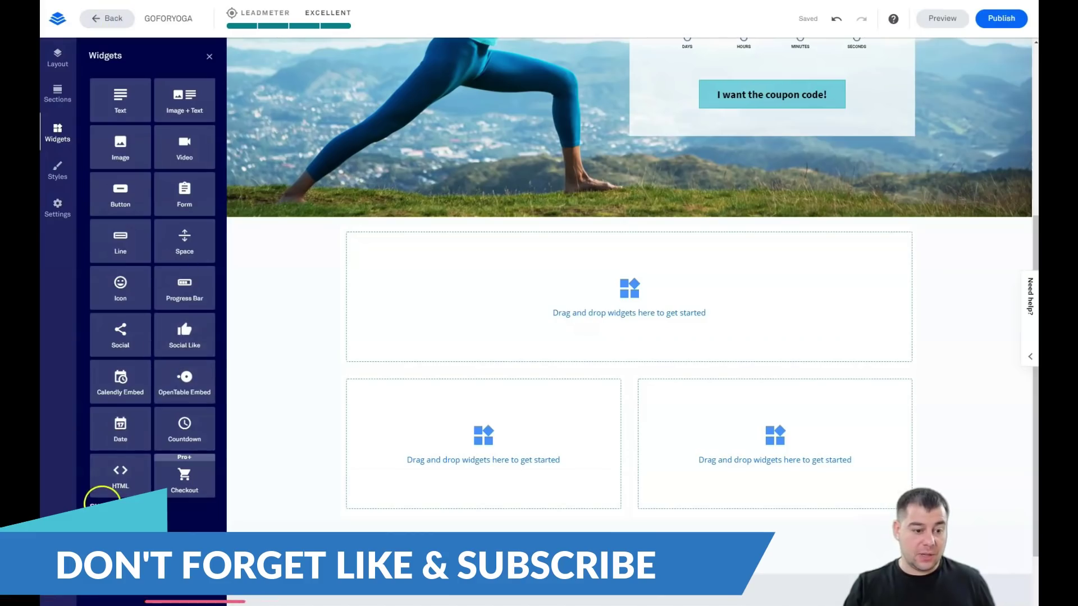
left_click(103, 503)
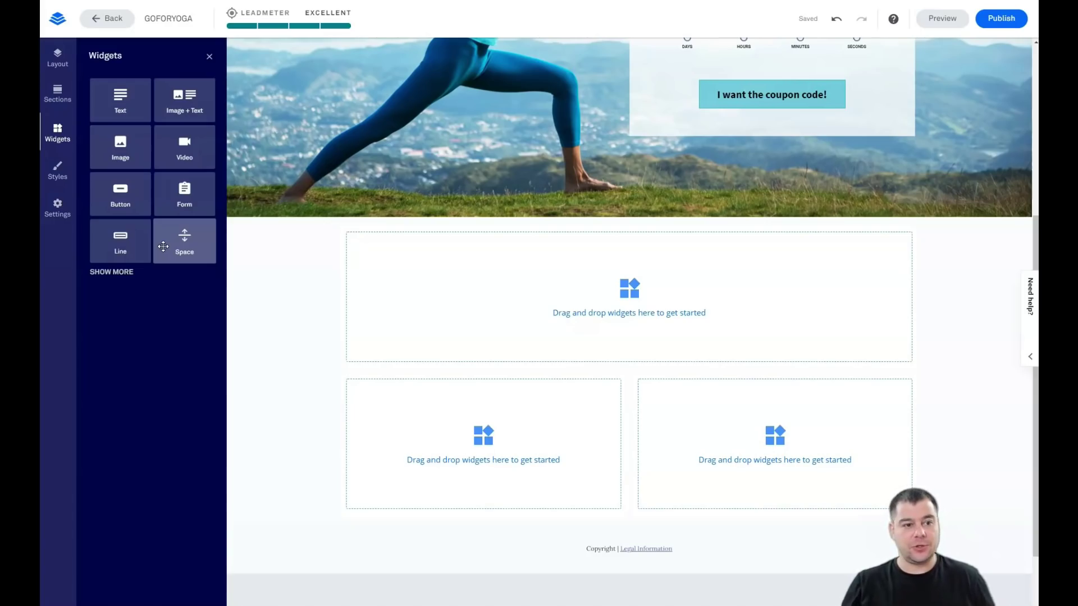
left_click_drag(121, 99, 617, 293)
left_click_drag(183, 159, 508, 368)
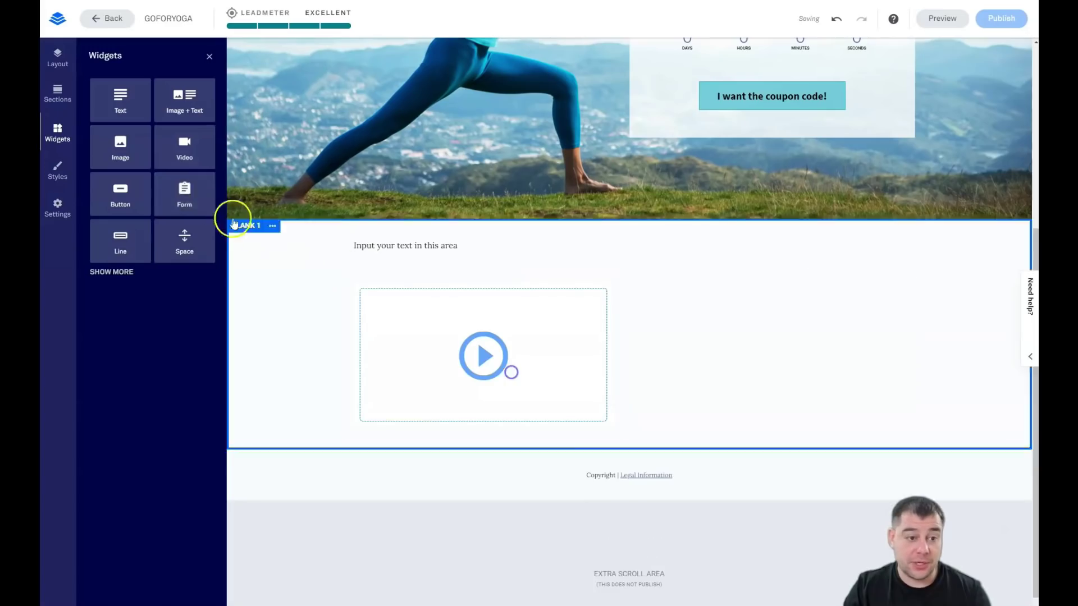
left_click_drag(157, 187, 757, 380)
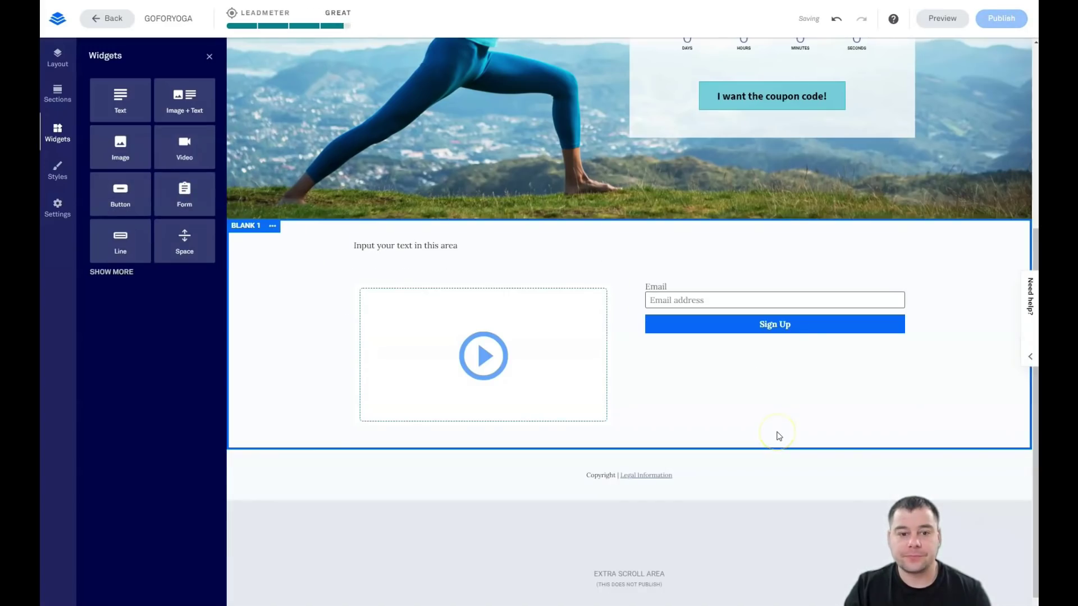
left_click(544, 322)
left_click(335, 293)
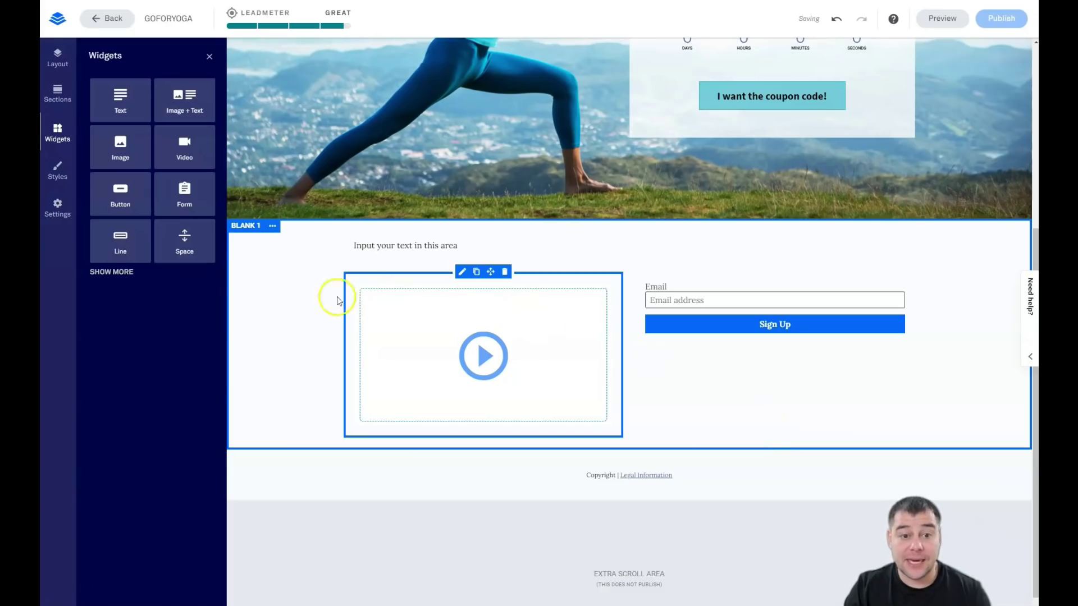
Step: Set the Blank 1 section's minimum height to 50% in its section settings
left_click(273, 226)
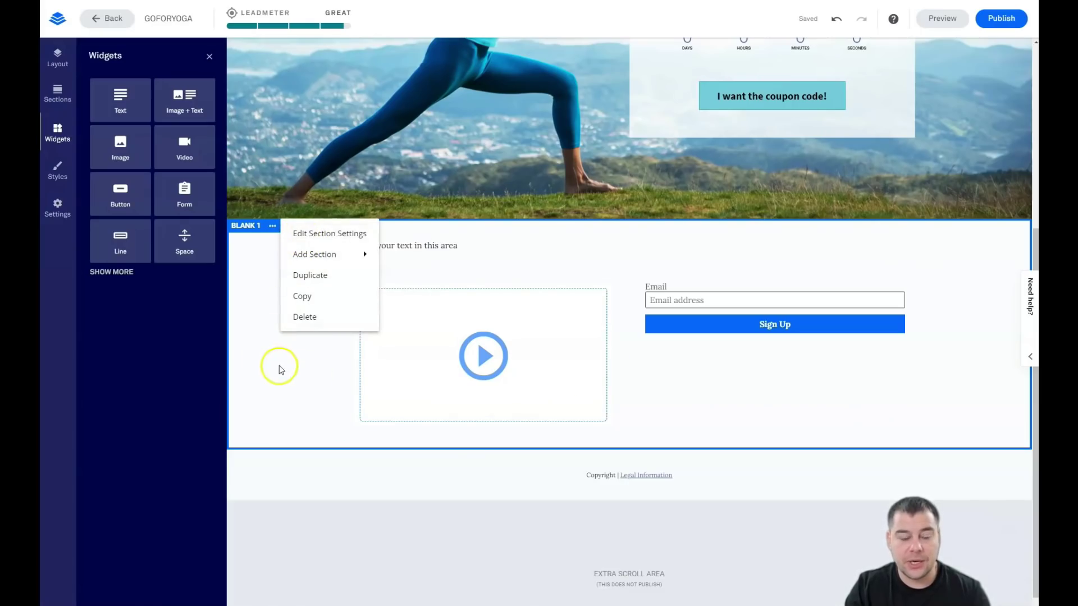
scroll(307, 388, "up", 2)
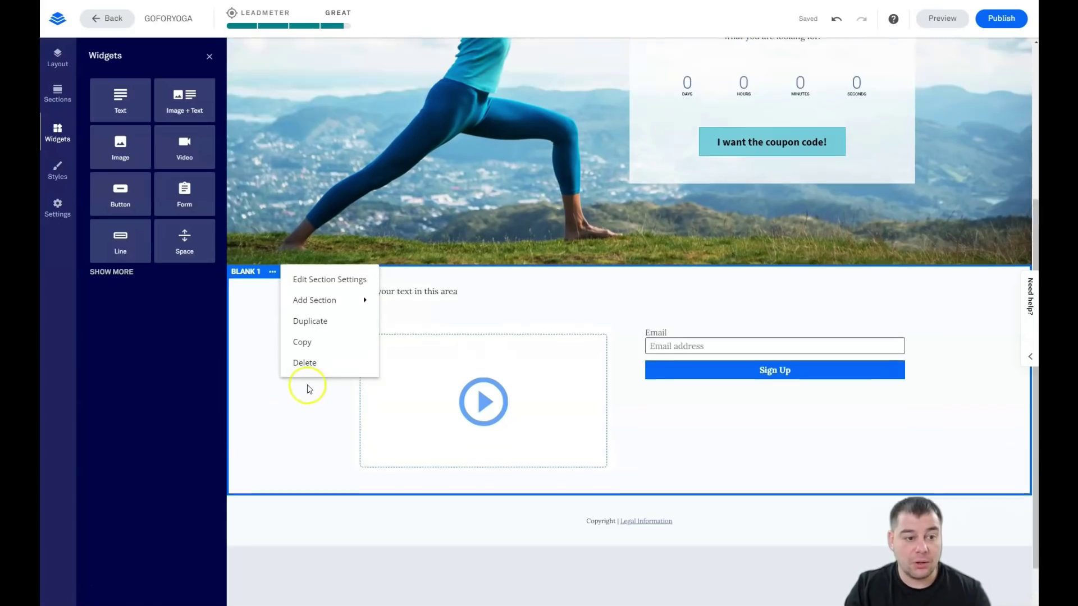
scroll(269, 354, "down", 2)
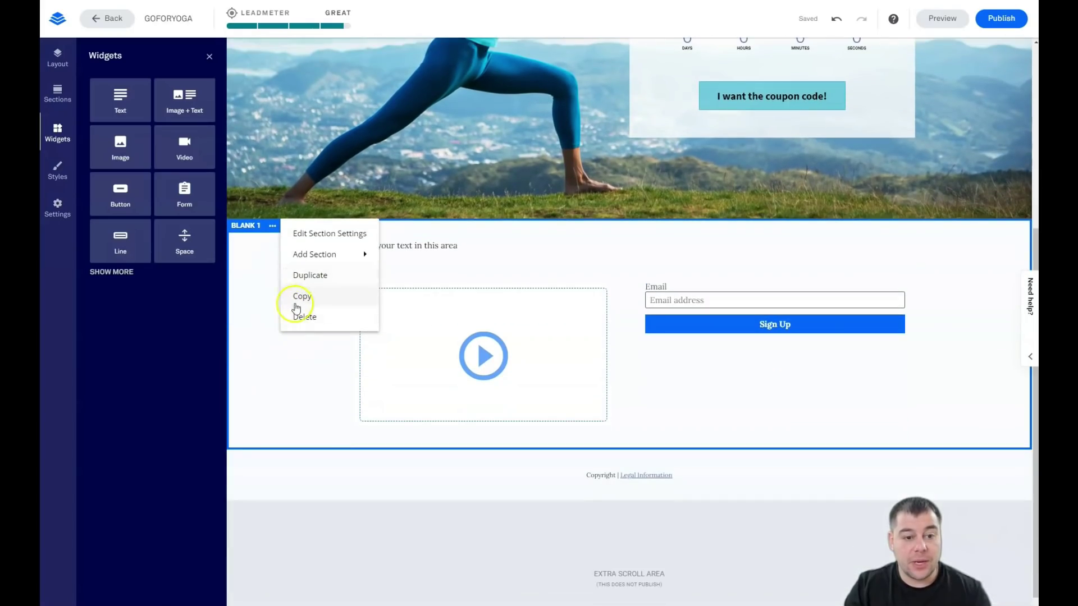
left_click(315, 232)
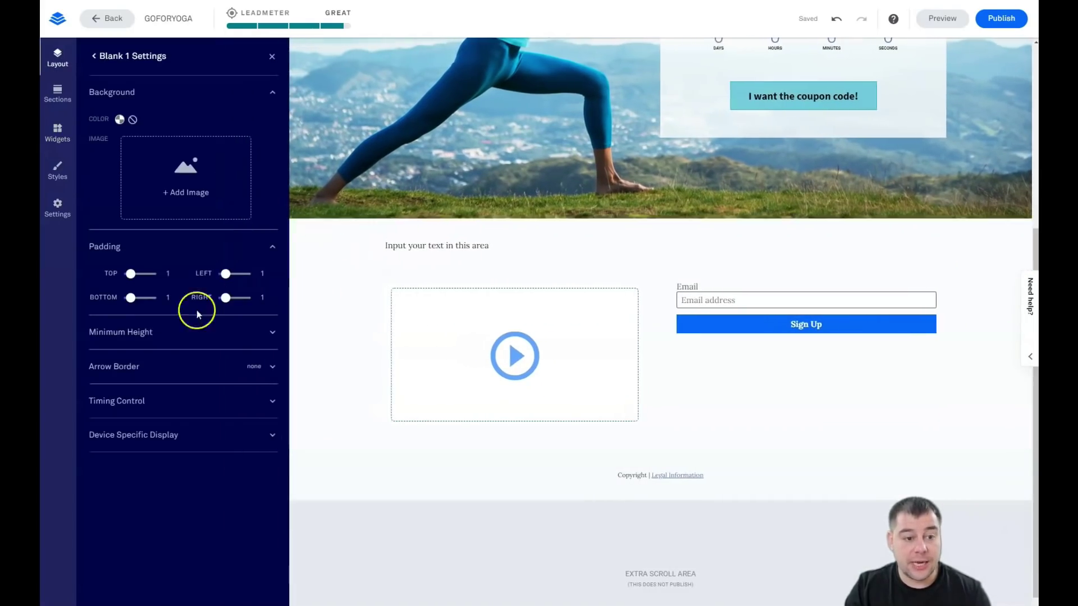
left_click(244, 338)
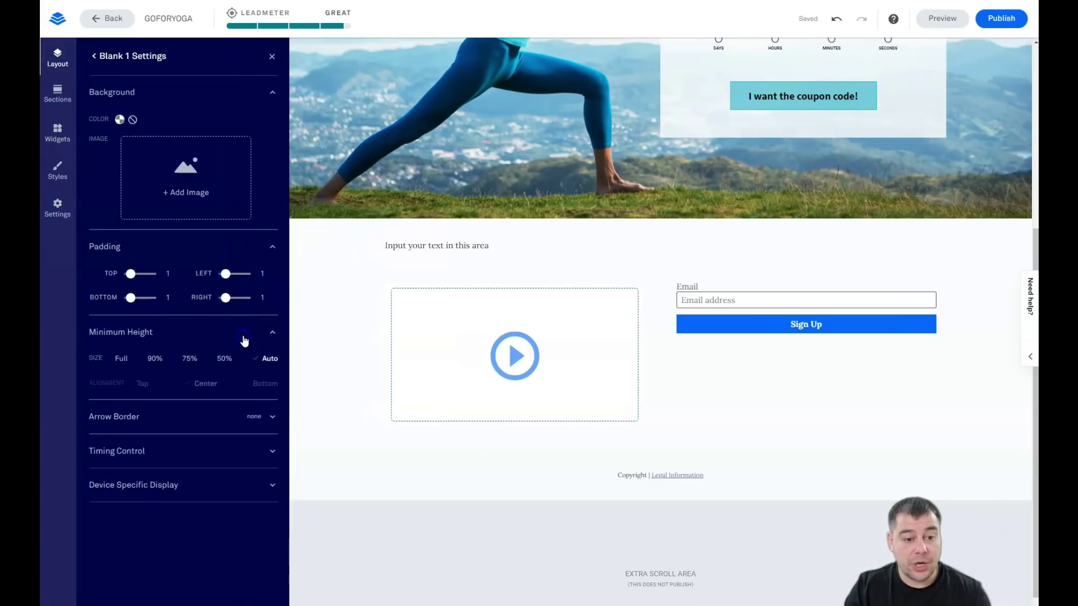
left_click(224, 359)
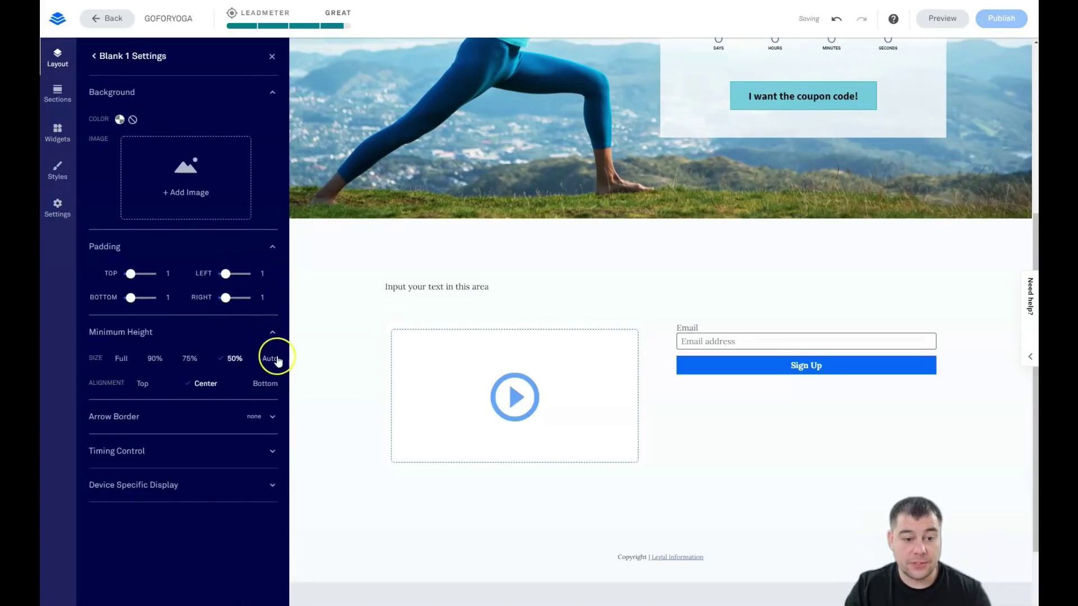
Step: Set the Blank 1 section's background to the light turquoise from the recent colors, matching the coupon button
left_click(120, 120)
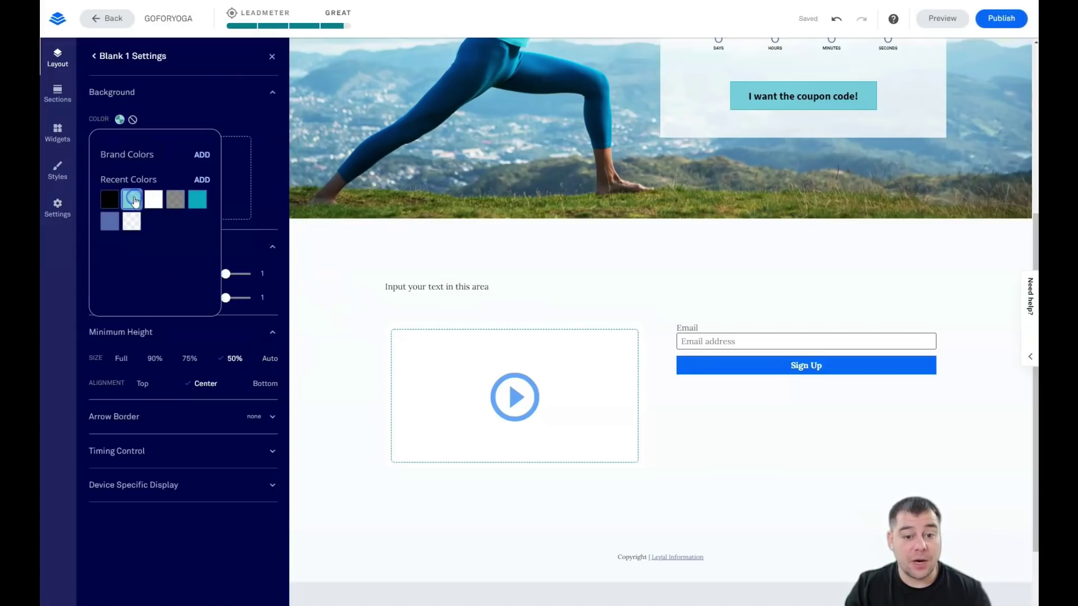
left_click(132, 200)
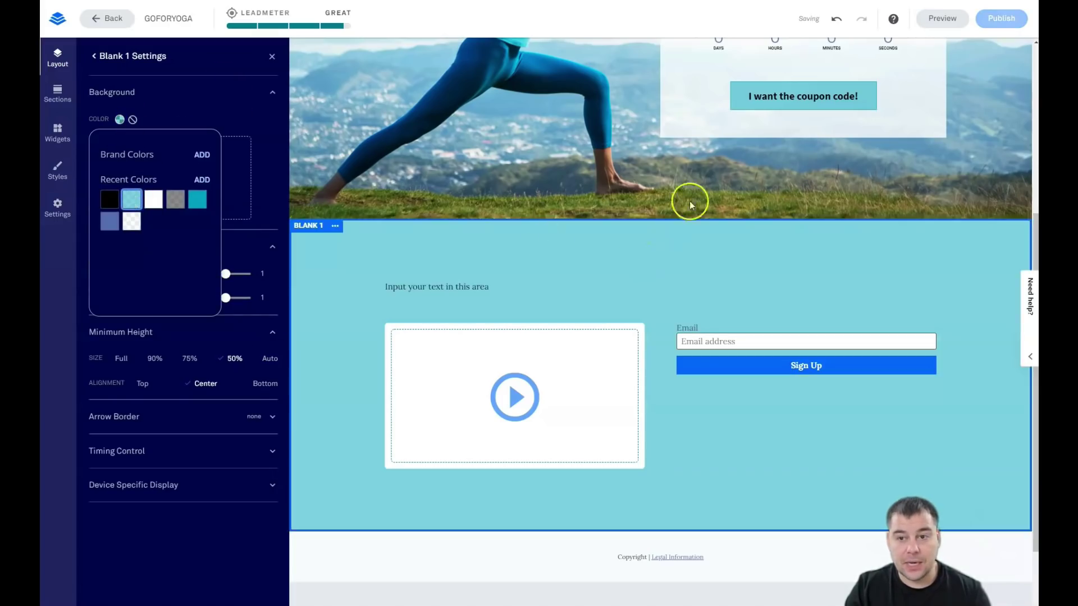
left_click(746, 109)
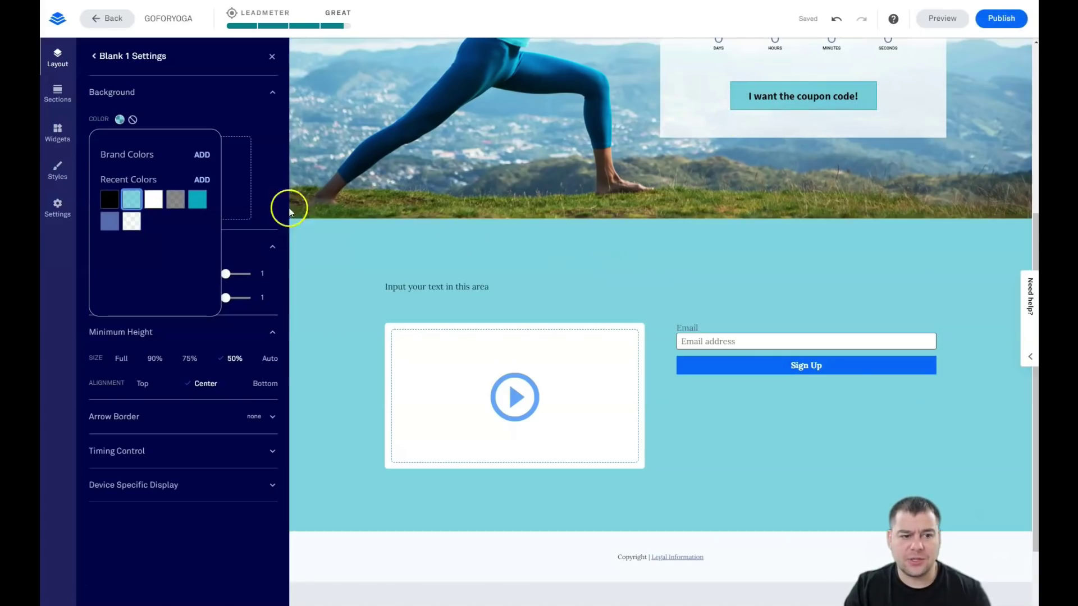
left_click(253, 123)
Step: Examine how the Blank 1 background fits with the Hero section, and close the section settings
scroll(734, 361, "up", 5)
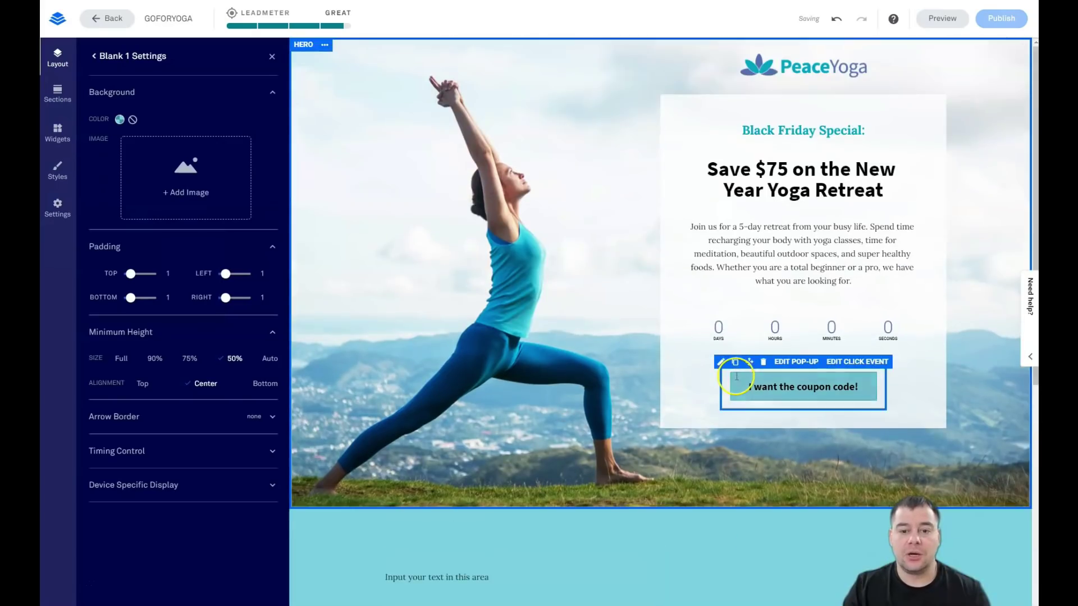
scroll(721, 364, "down", 4)
scroll(691, 359, "down", 3)
scroll(666, 356, "up", 5)
scroll(665, 351, "down", 1)
scroll(665, 351, "up", 3)
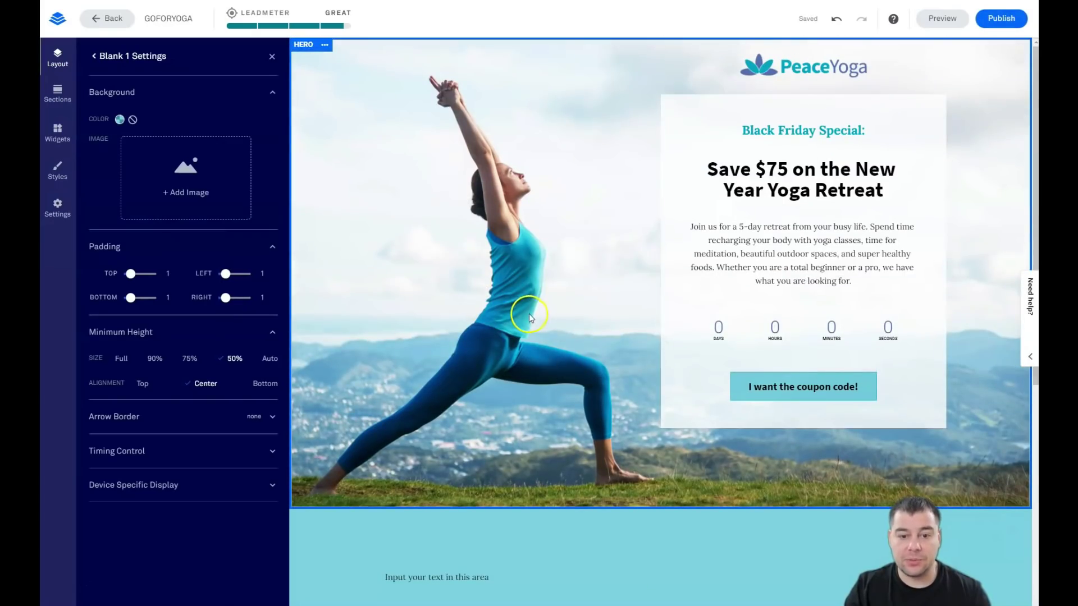
scroll(529, 315, "down", 4)
scroll(530, 319, "down", 1)
scroll(743, 387, "up", 5)
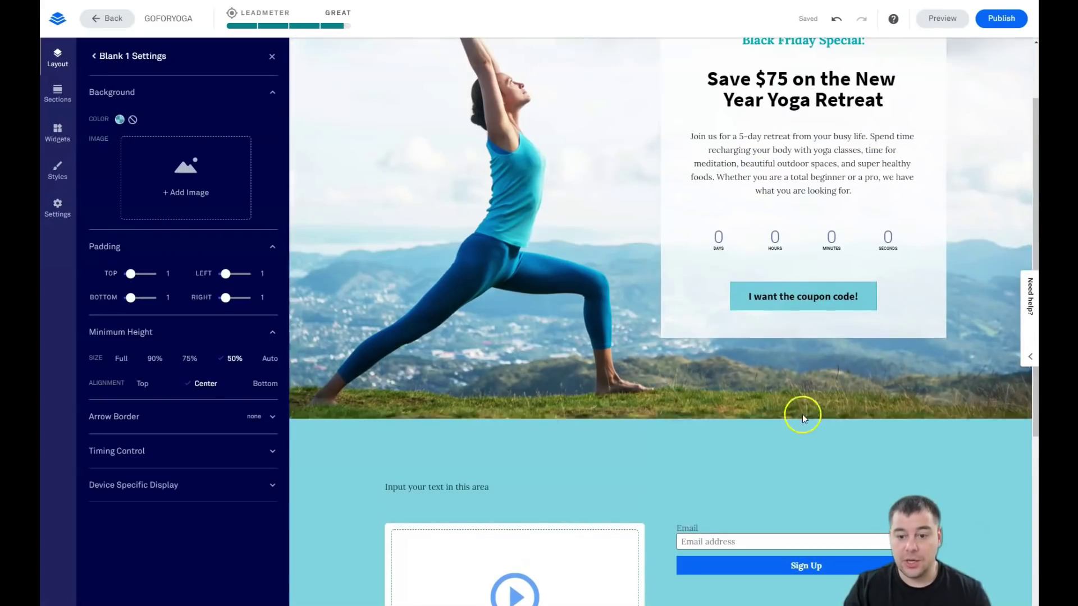
scroll(689, 400, "down", 4)
left_click(273, 56)
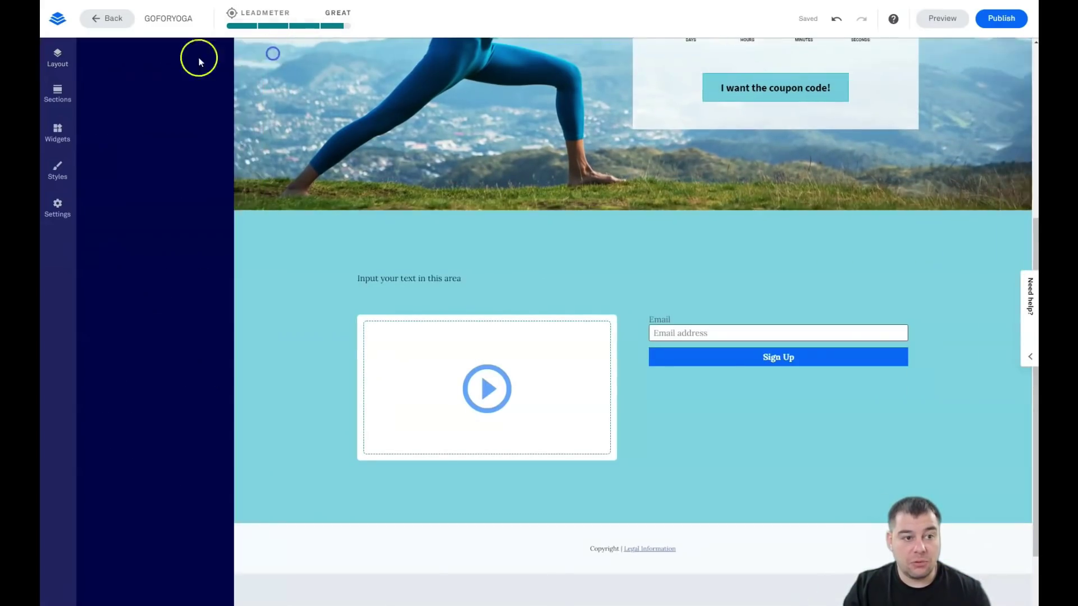
Step: Add a Space widget above the form in Blank 1, and widen the video column by narrowing the form column
left_click(51, 133)
left_click_drag(184, 241, 786, 331)
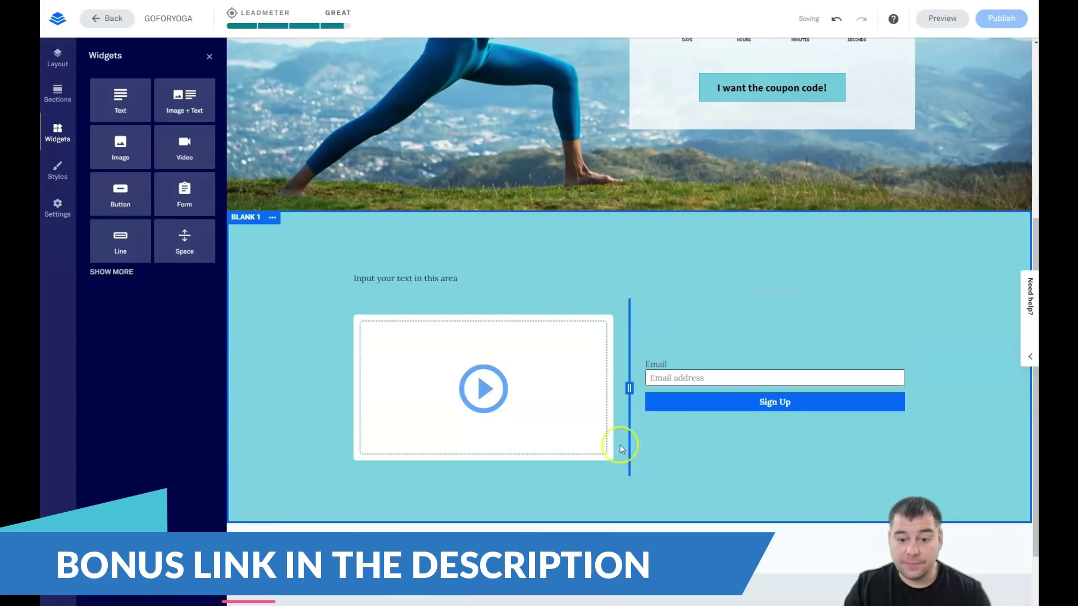
left_click_drag(629, 389, 736, 390)
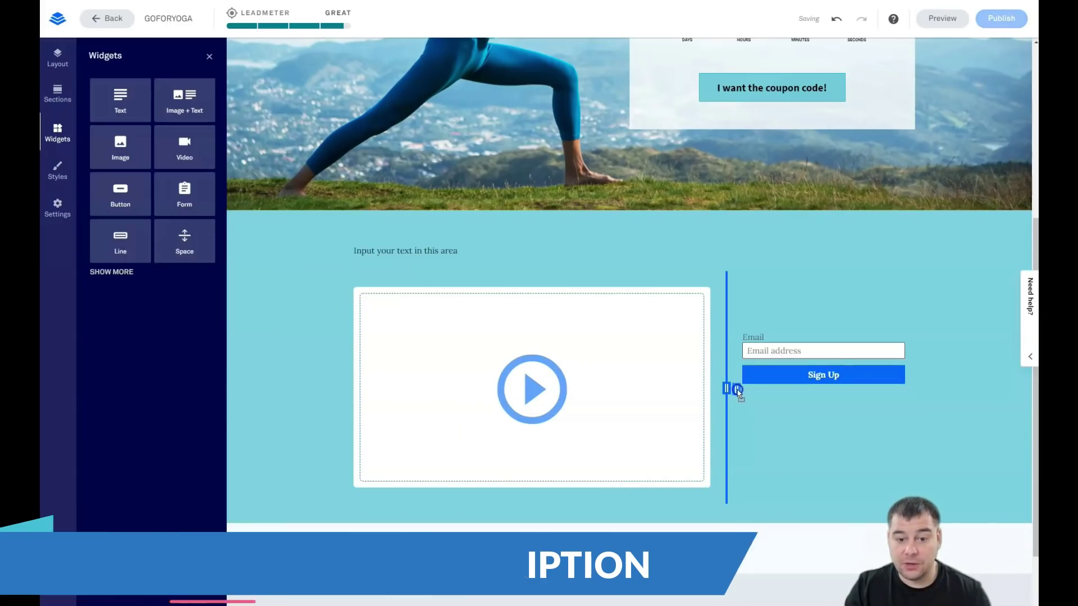
Step: Center the placeholder text "Input your text in this area" in the Blank 1 section
left_click(466, 254)
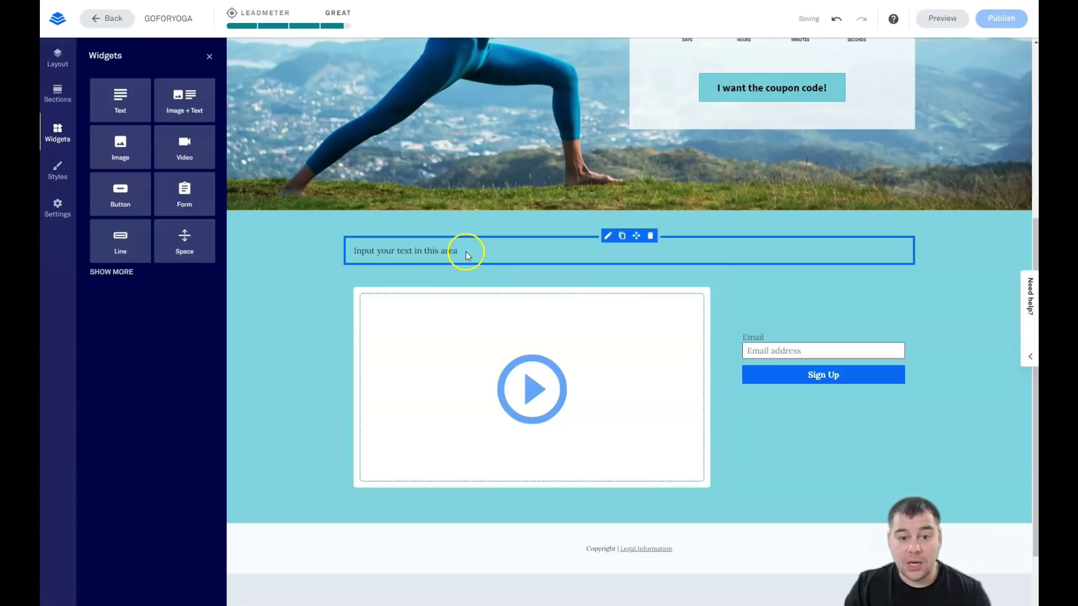
left_click(468, 253)
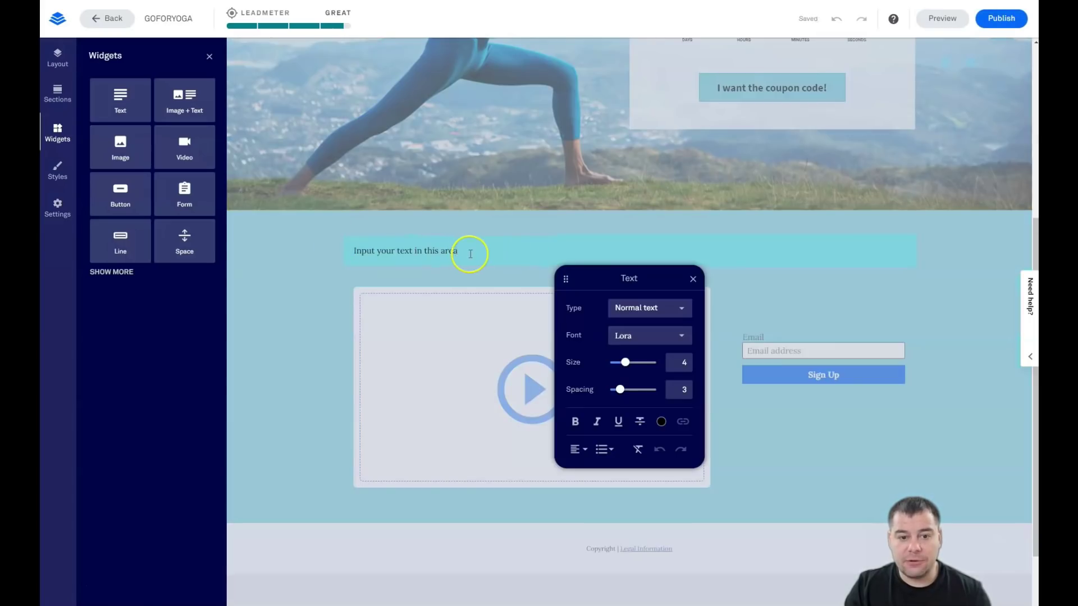
left_click(455, 278)
left_click(454, 254)
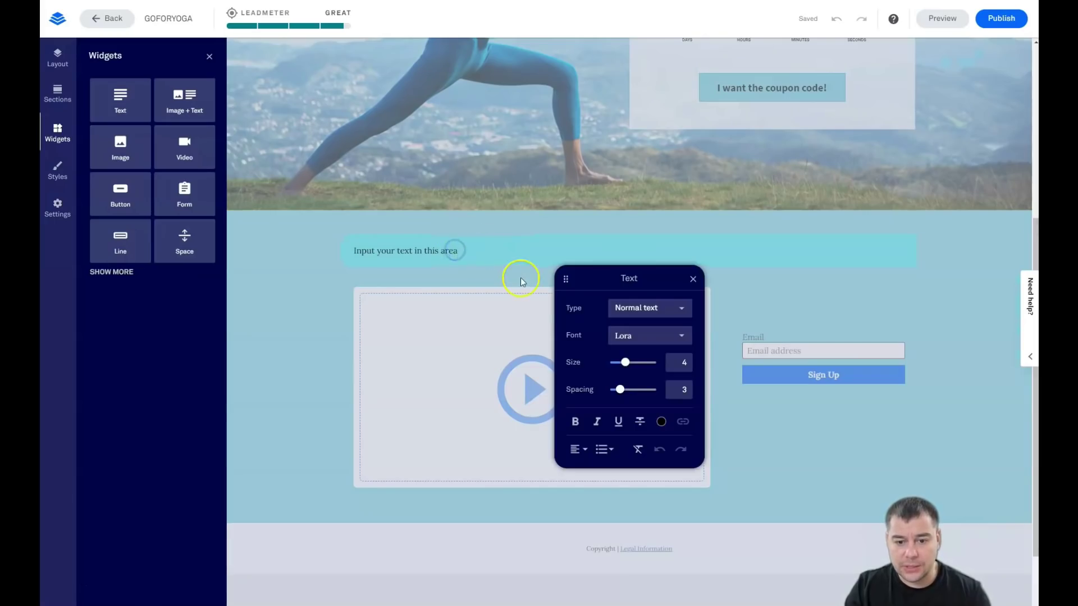
left_click_drag(485, 246, 366, 251)
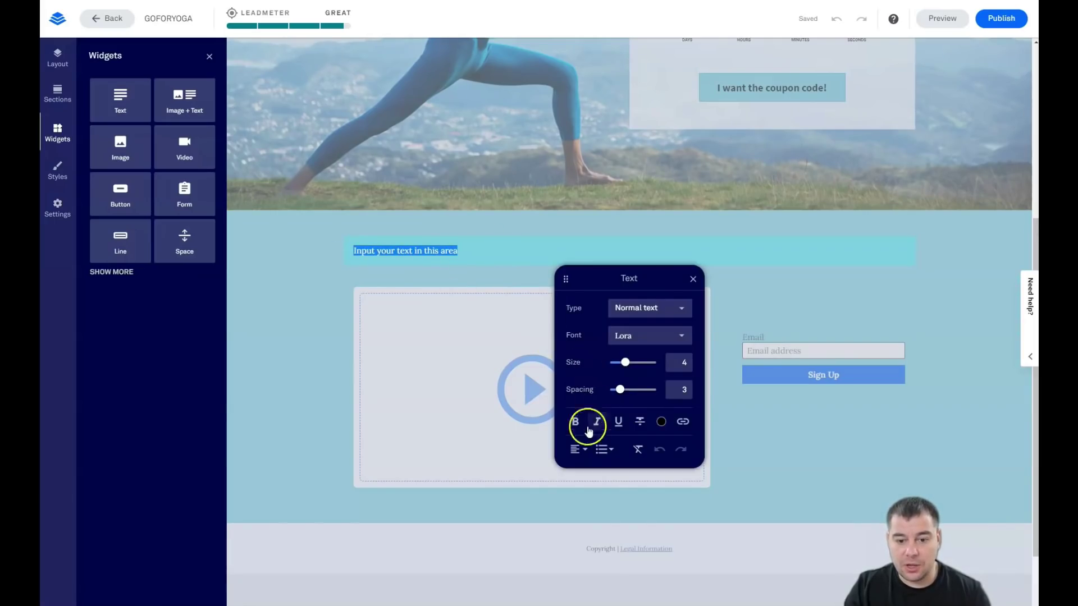
left_click(578, 449)
left_click(578, 450)
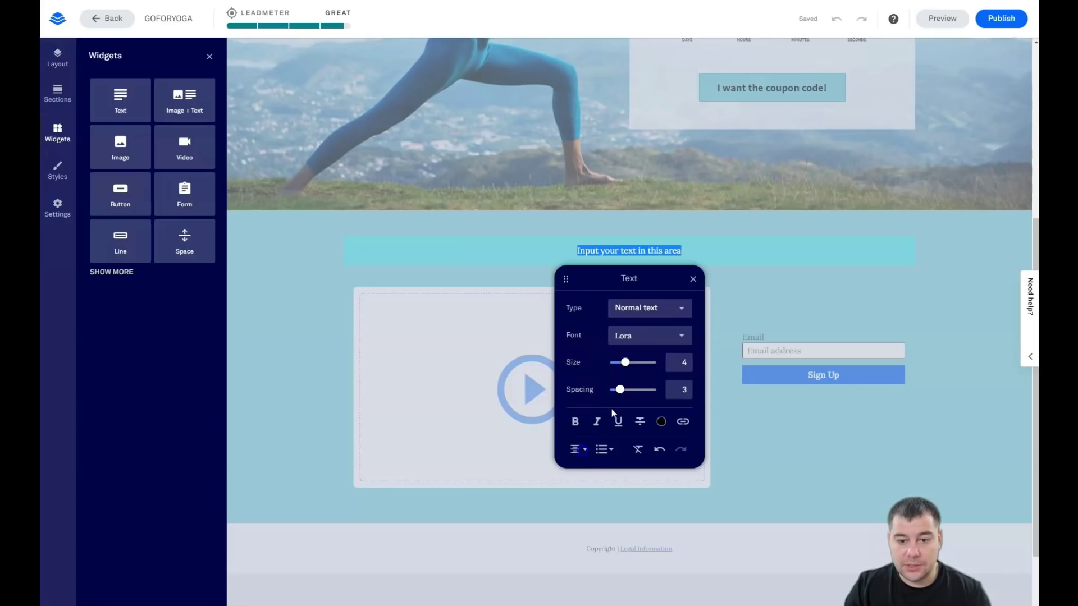
Step: Format the Blank 1 placeholder text as Jumbo type in the Poppins font
left_click(681, 308)
left_click(653, 236)
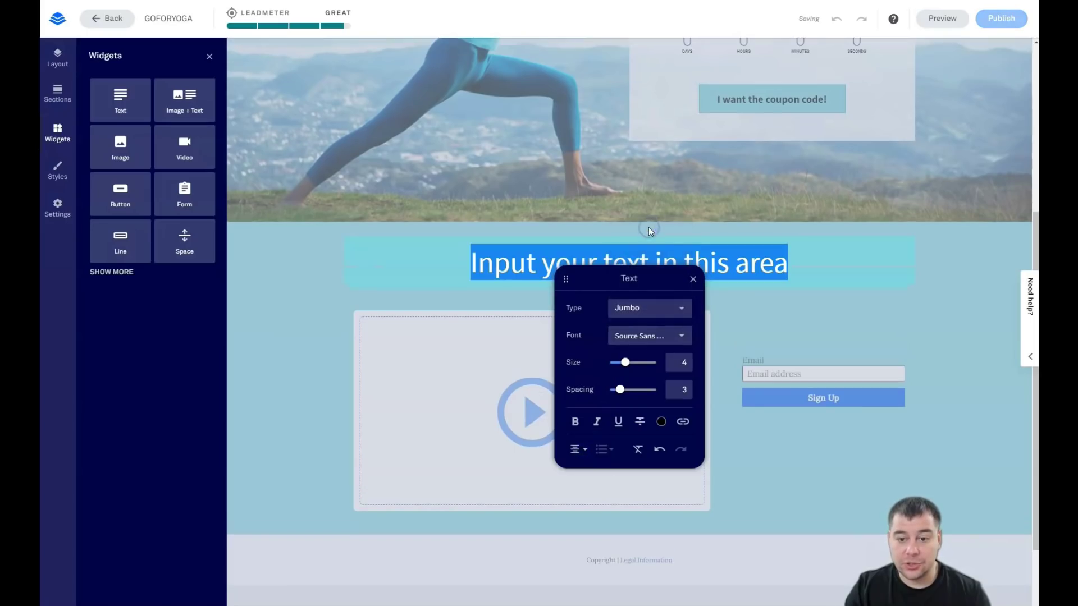
left_click(681, 336)
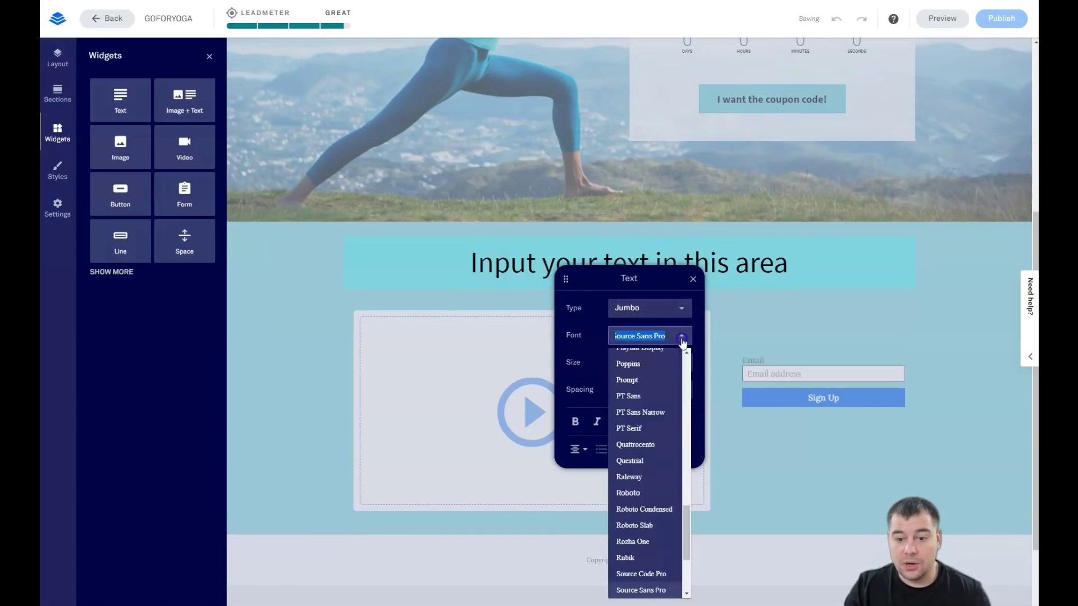
left_click(645, 366)
scroll(733, 355, "up", 3)
scroll(732, 355, "down", 6)
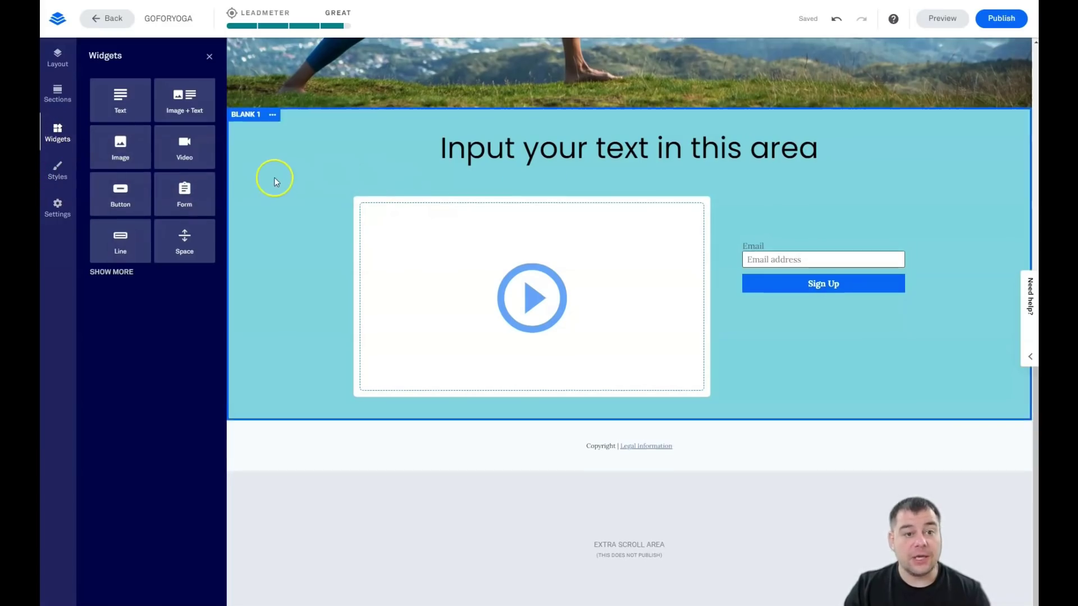
scroll(271, 176, "up", 7)
scroll(421, 267, "down", 6)
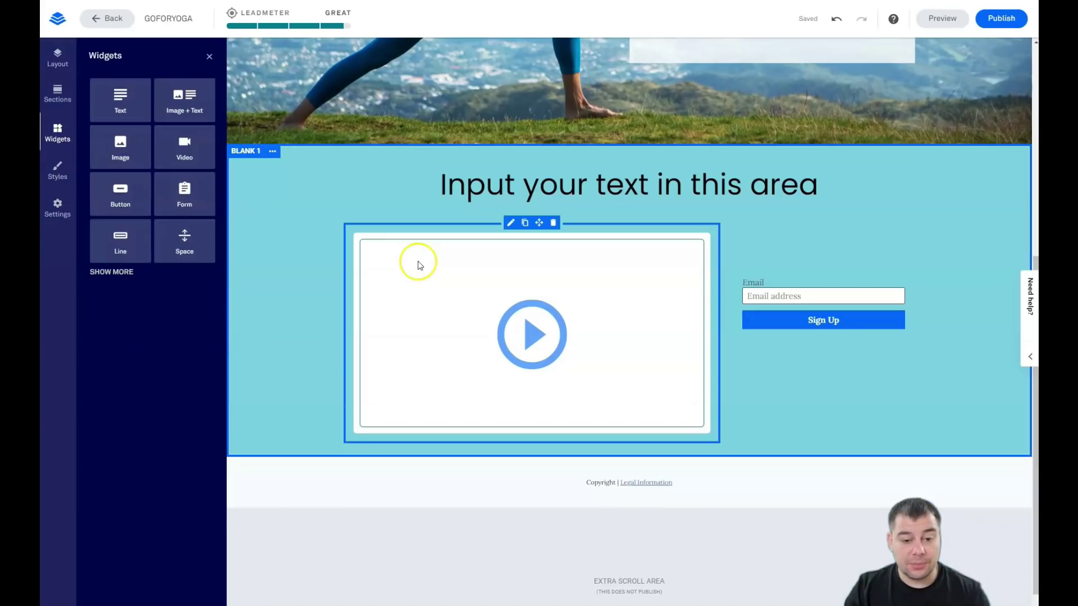
Step: Set the page background color to the semi-transparent grey from the recent colors, and close the page styles
left_click(53, 178)
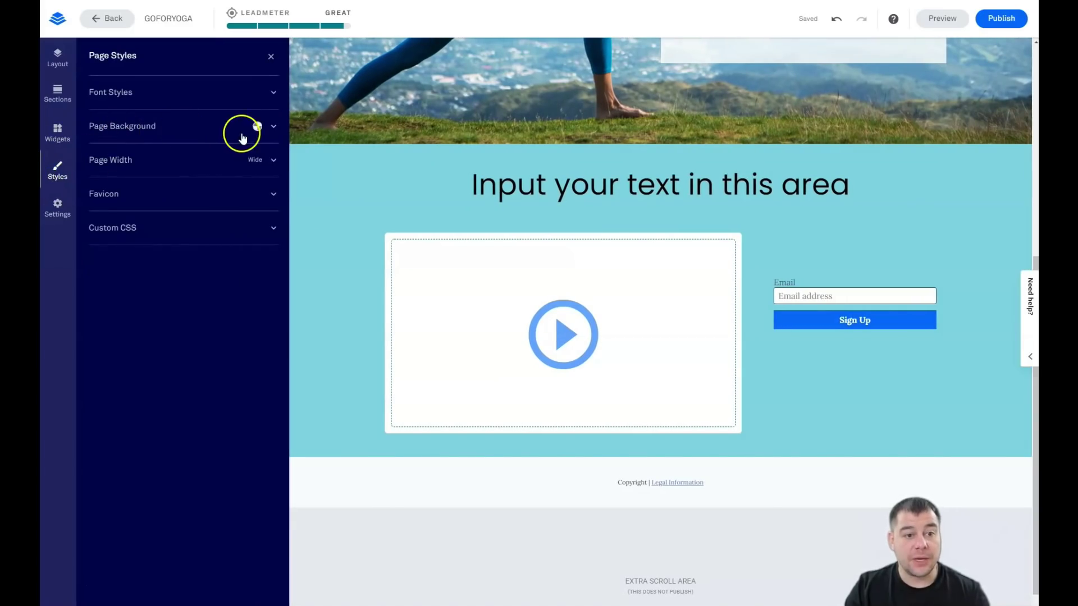
left_click(260, 130)
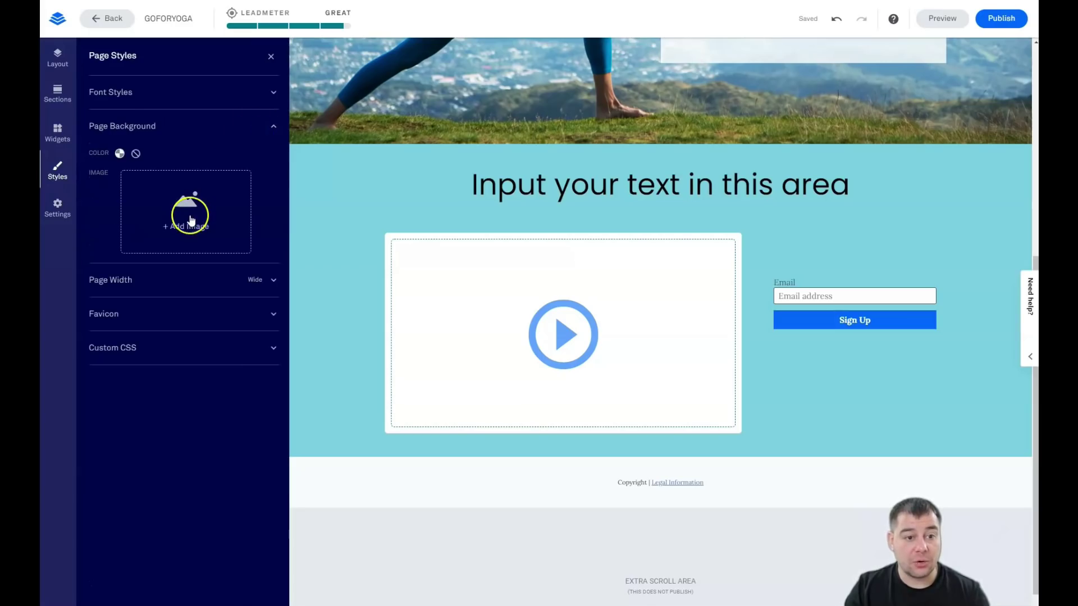
left_click(119, 154)
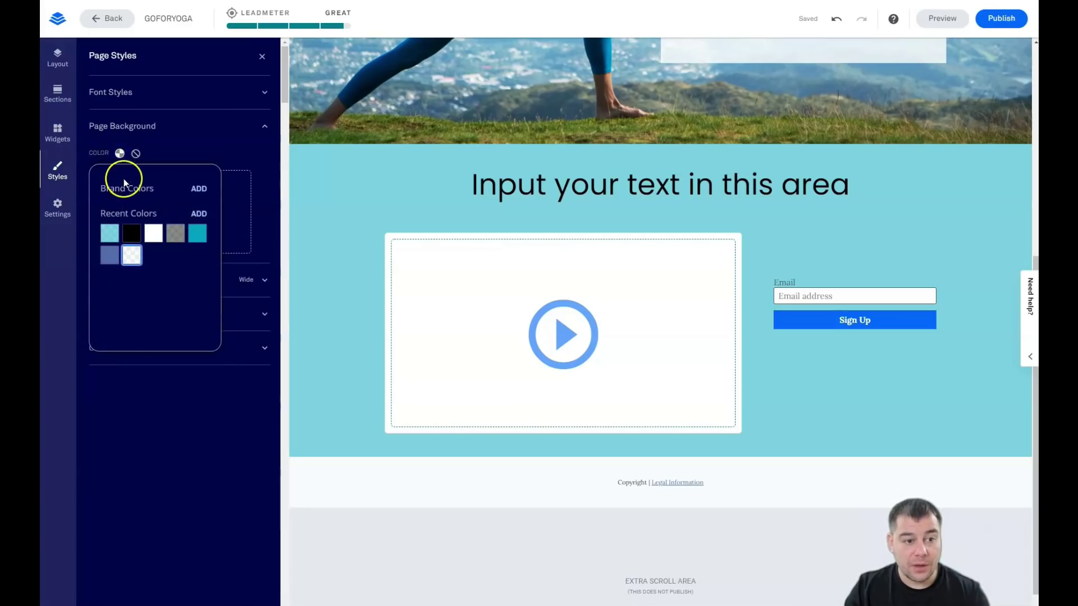
left_click(176, 241)
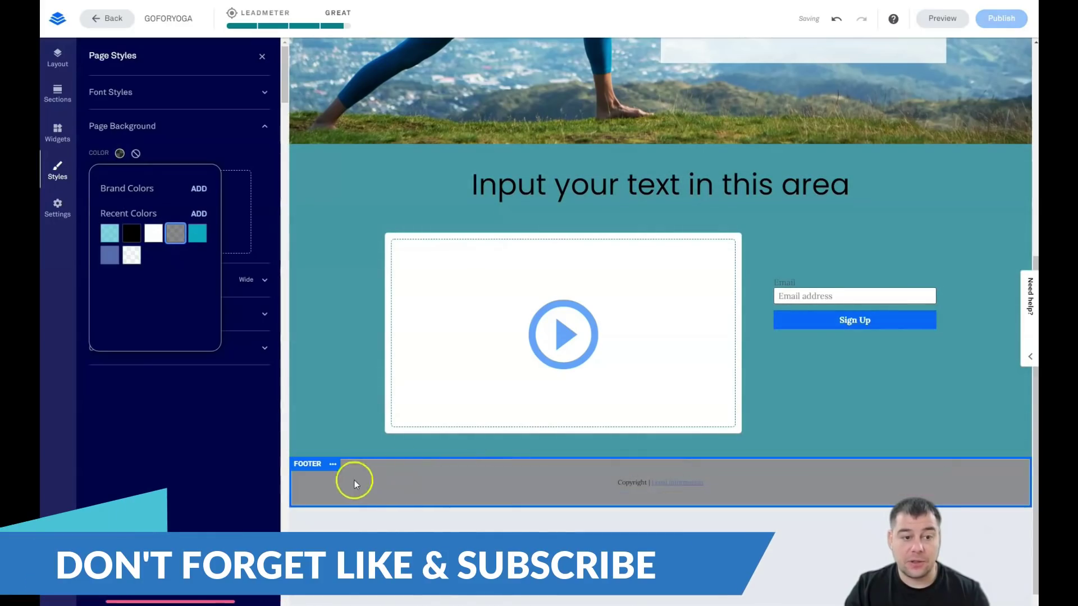
left_click(262, 56)
Step: Review the whole page from the Hero section to the footer with the grey page background
scroll(606, 334, "up", 10)
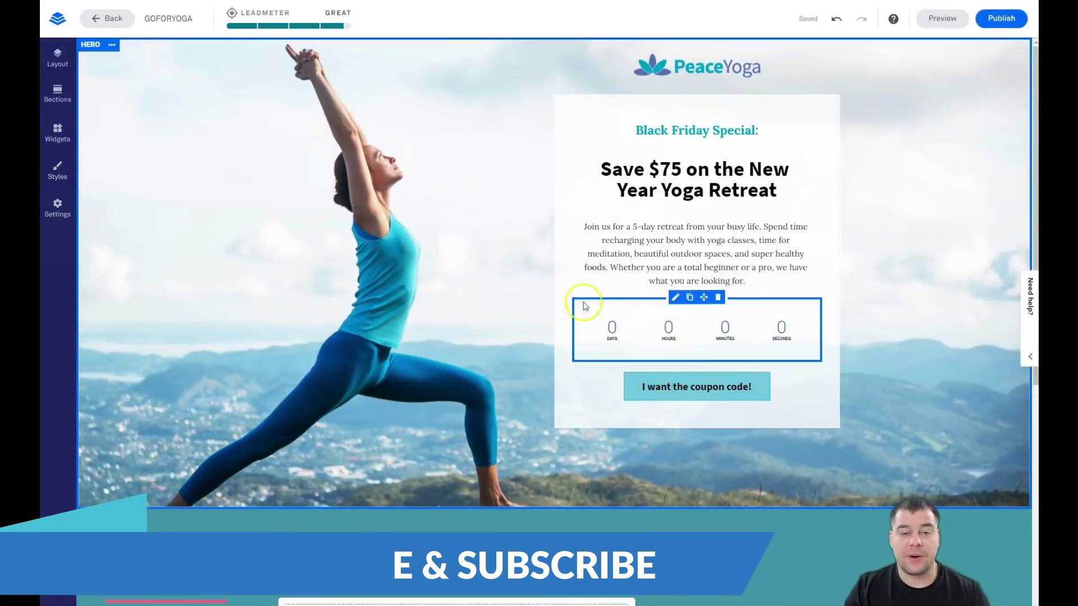
scroll(582, 305, "down", 10)
scroll(544, 306, "up", 7)
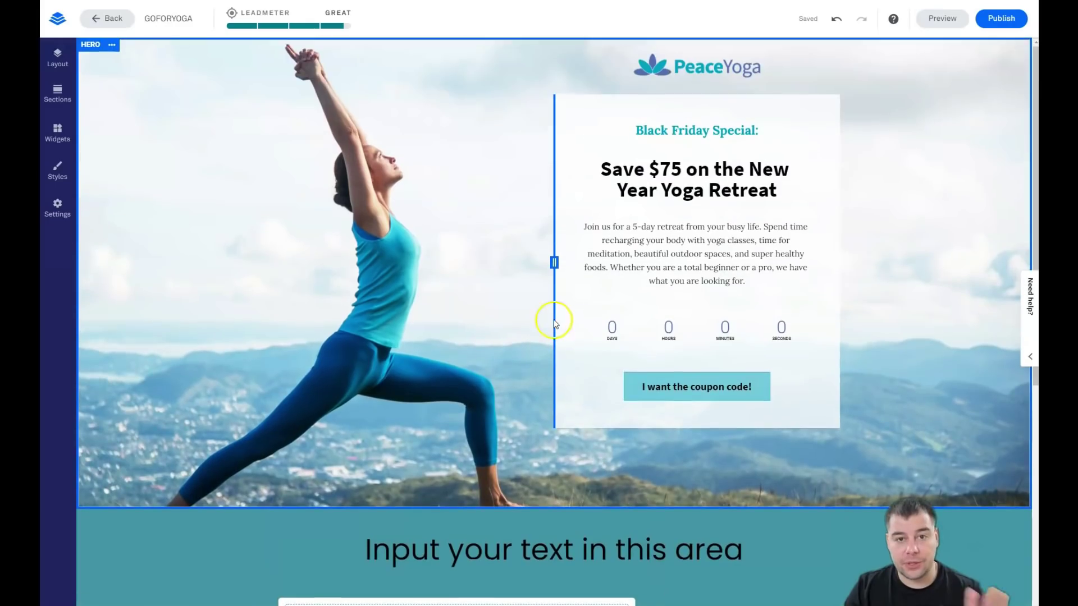
scroll(552, 318, "down", 6)
scroll(550, 318, "down", 1)
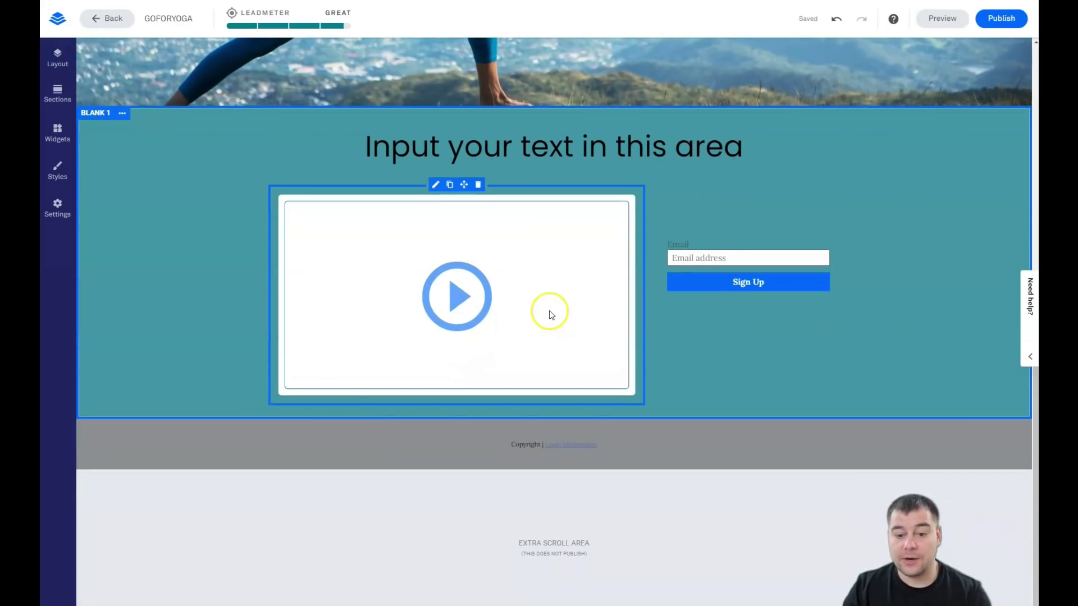
scroll(549, 316, "up", 1)
scroll(550, 316, "down", 1)
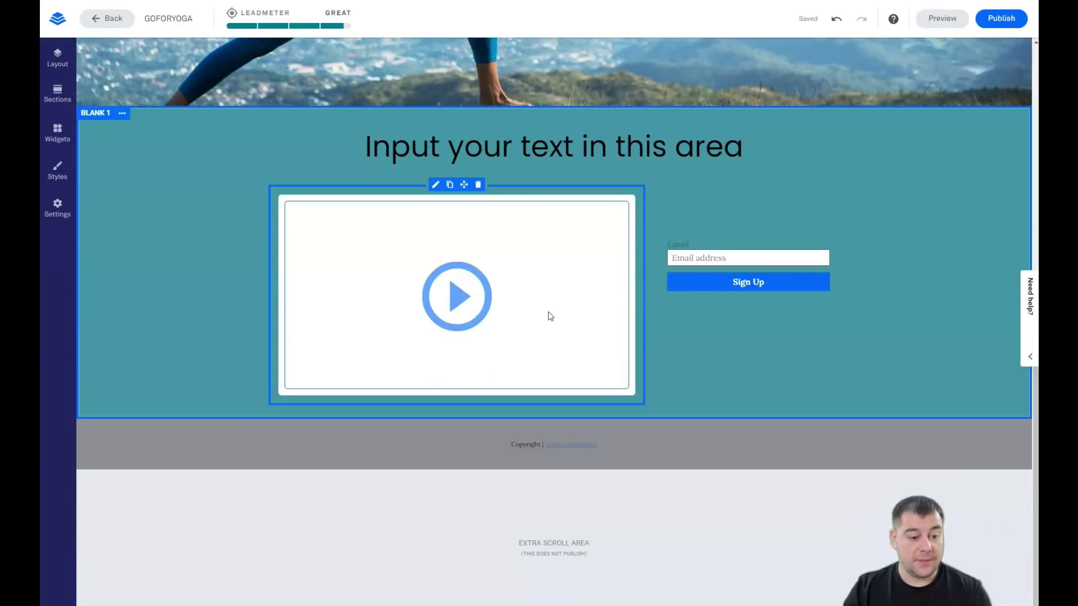
scroll(549, 314, "up", 8)
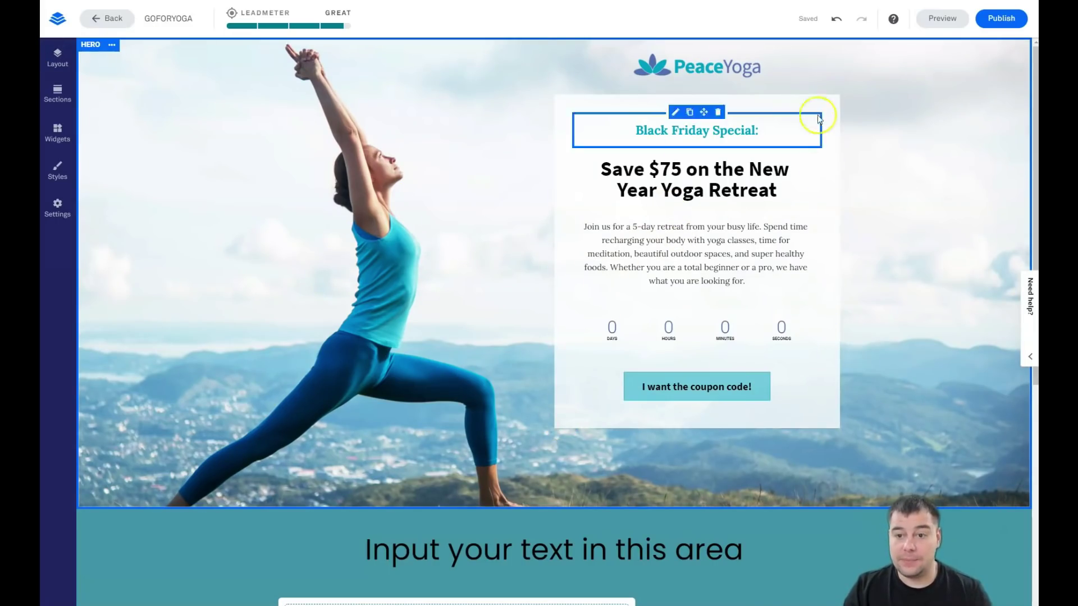
Step: Open the page layout to view the list of sections
left_click(57, 56)
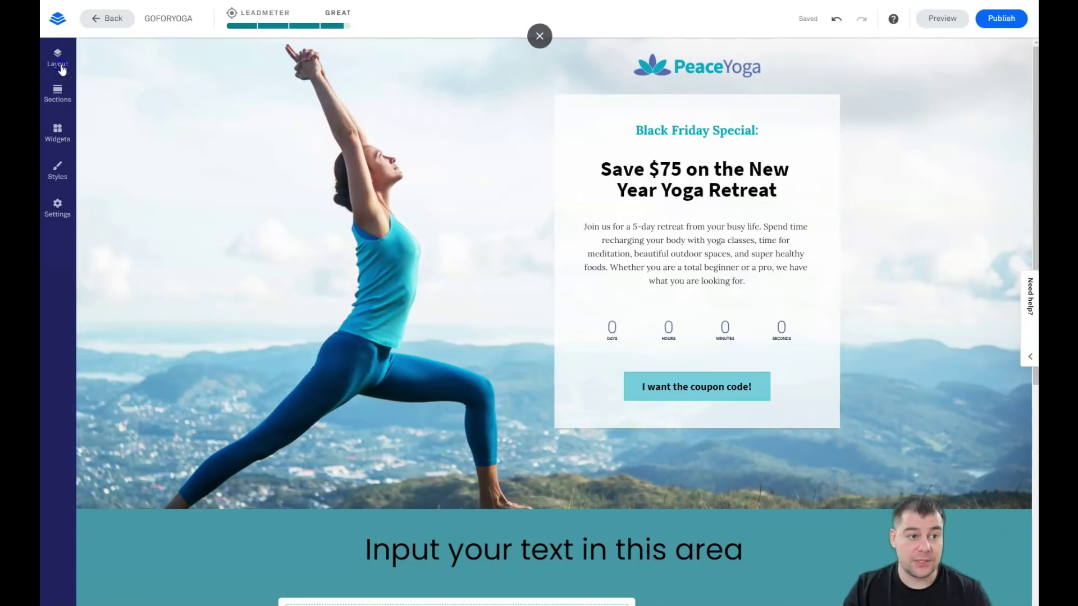
left_click(94, 57)
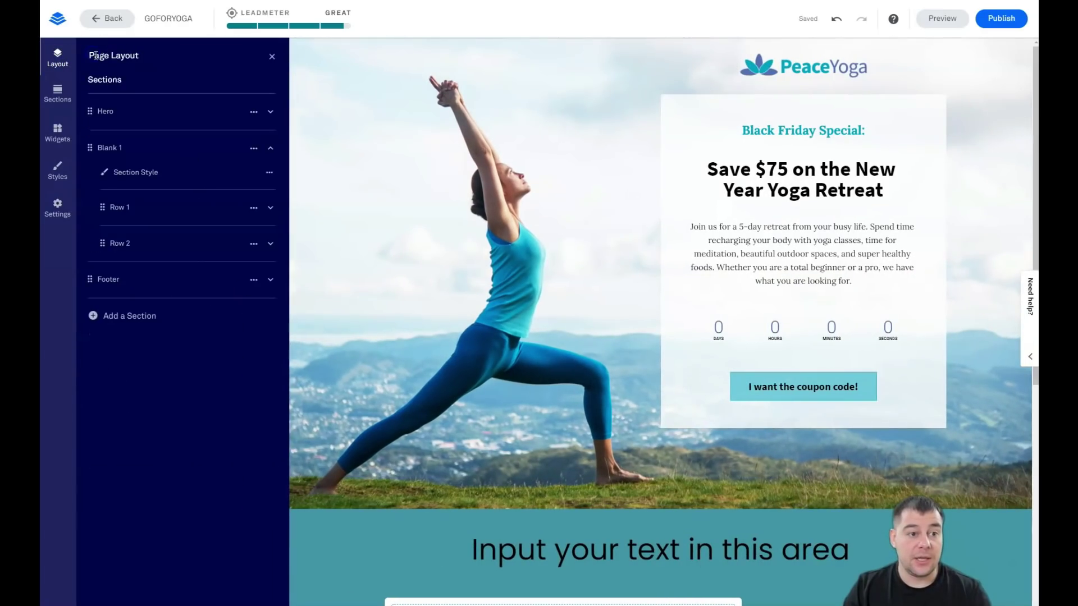
Step: Expand the Hero section's Main Content row in the page layout and open the Opt-in Area settings
left_click(161, 149)
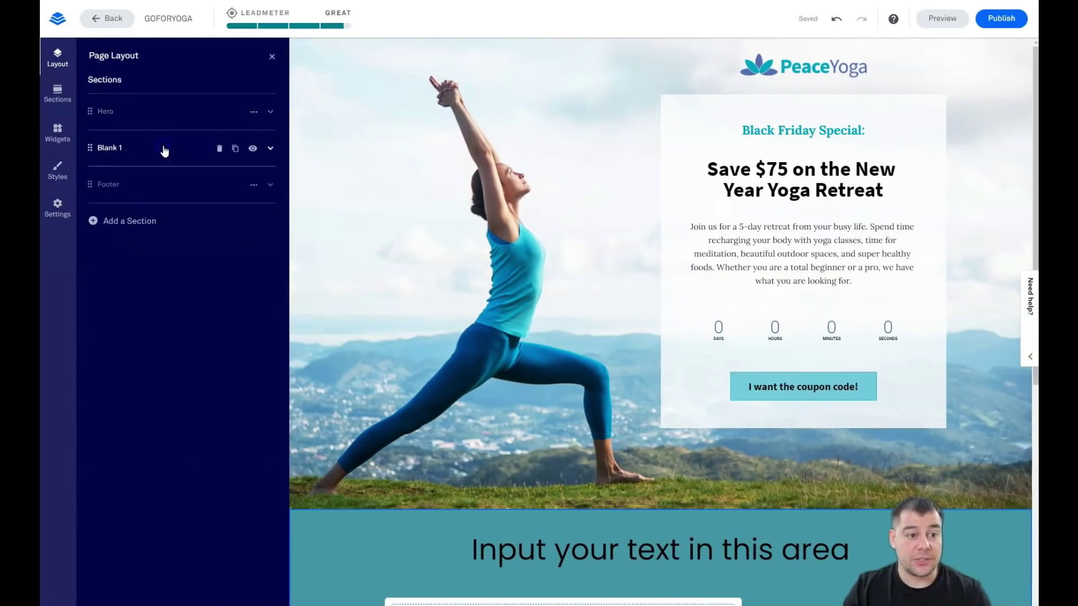
left_click(153, 115)
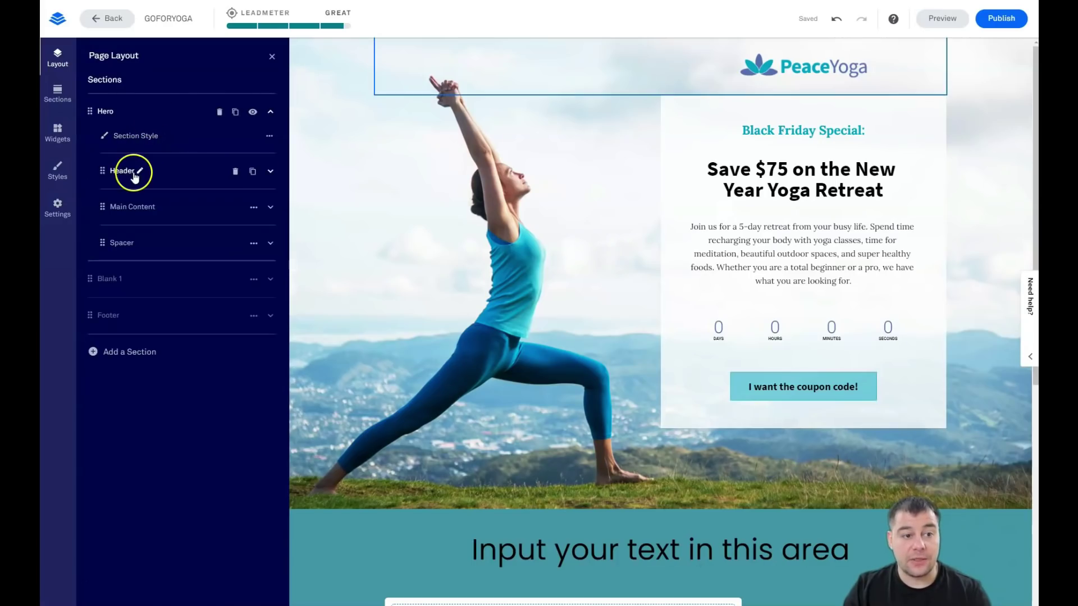
left_click(148, 206)
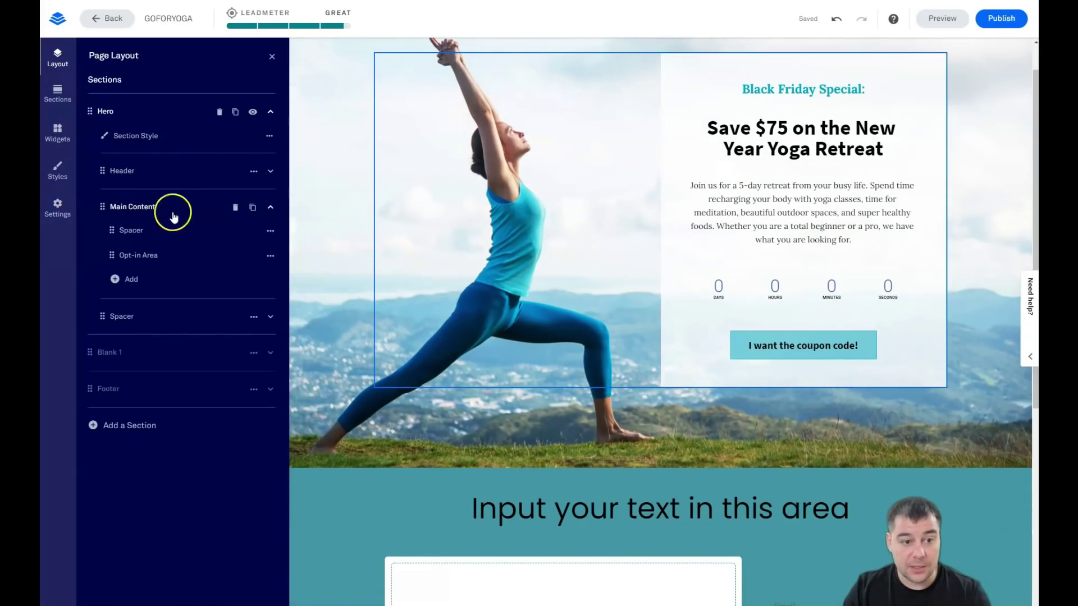
left_click(146, 257)
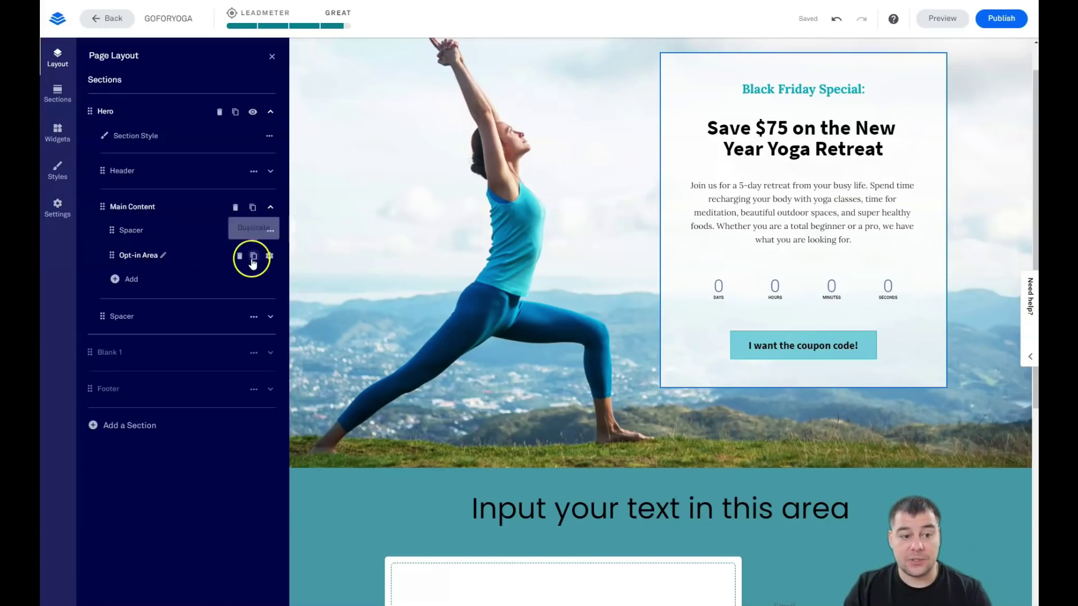
left_click(269, 256)
Step: Try the grey, blue, white, semi-transparent teal and translucent white recent colors as the Opt-in Area background
left_click(127, 133)
left_click(175, 201)
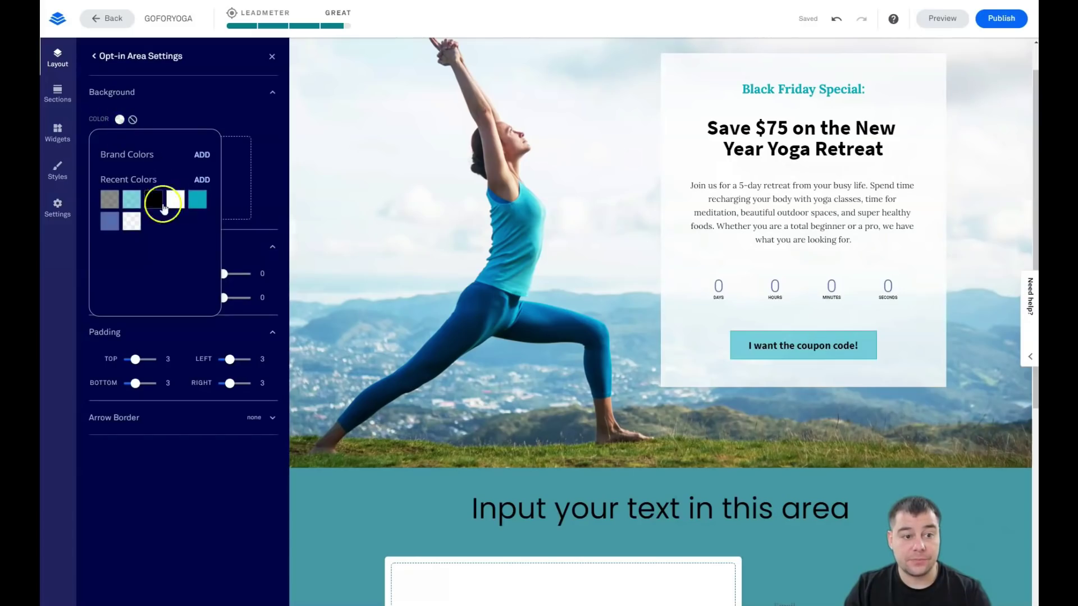
left_click(109, 200)
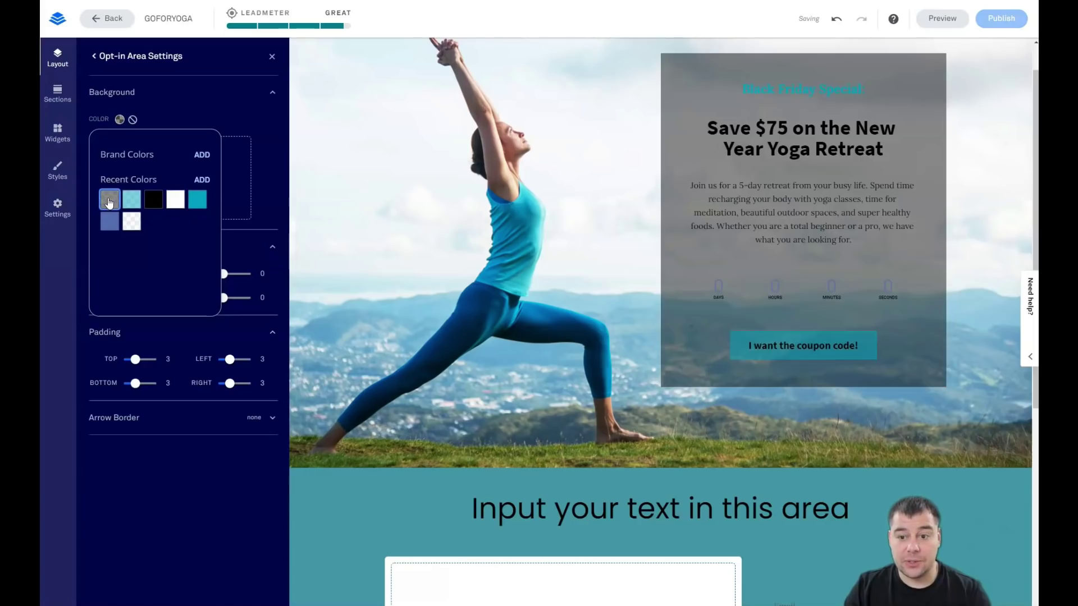
left_click(110, 221)
left_click(175, 200)
left_click(139, 201)
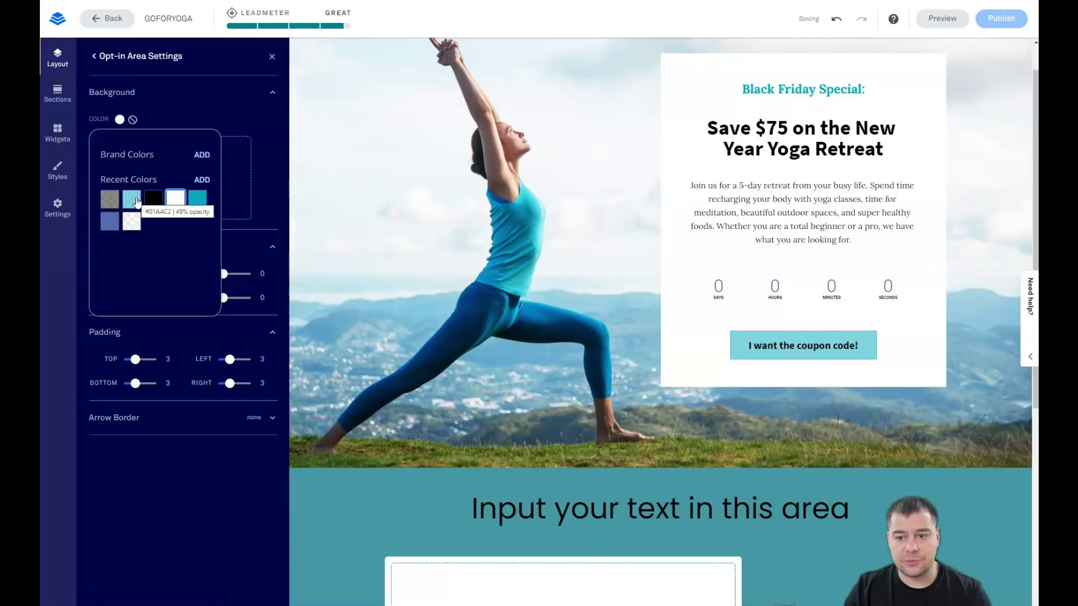
left_click(128, 205)
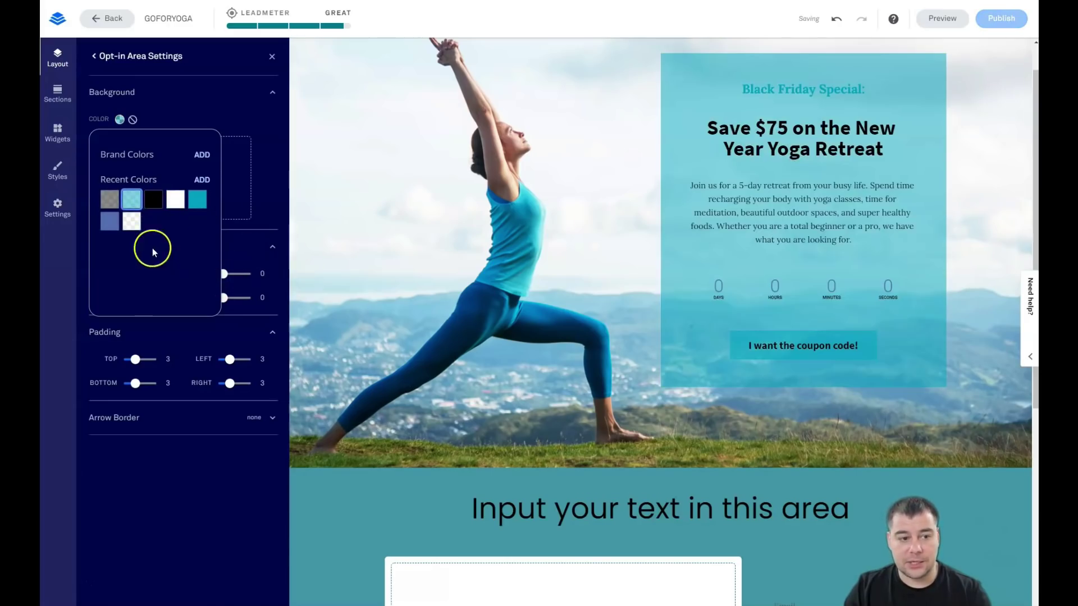
left_click(138, 224)
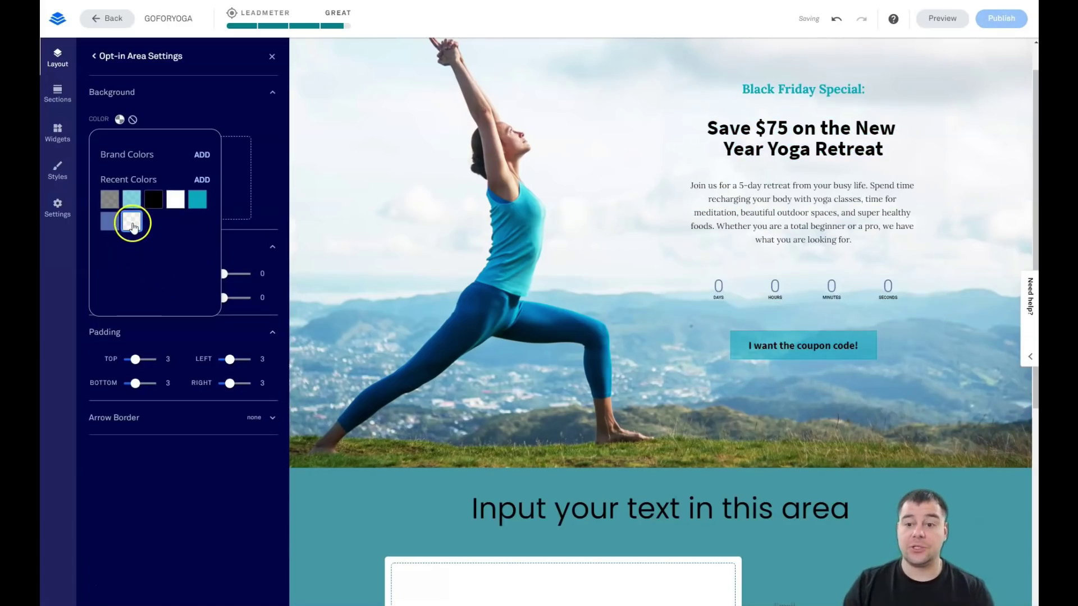
Step: Try a custom light blue background for the Opt-in Area, using 7DABF2 and the paler A9C6F2 at 46 opacity
left_click(202, 180)
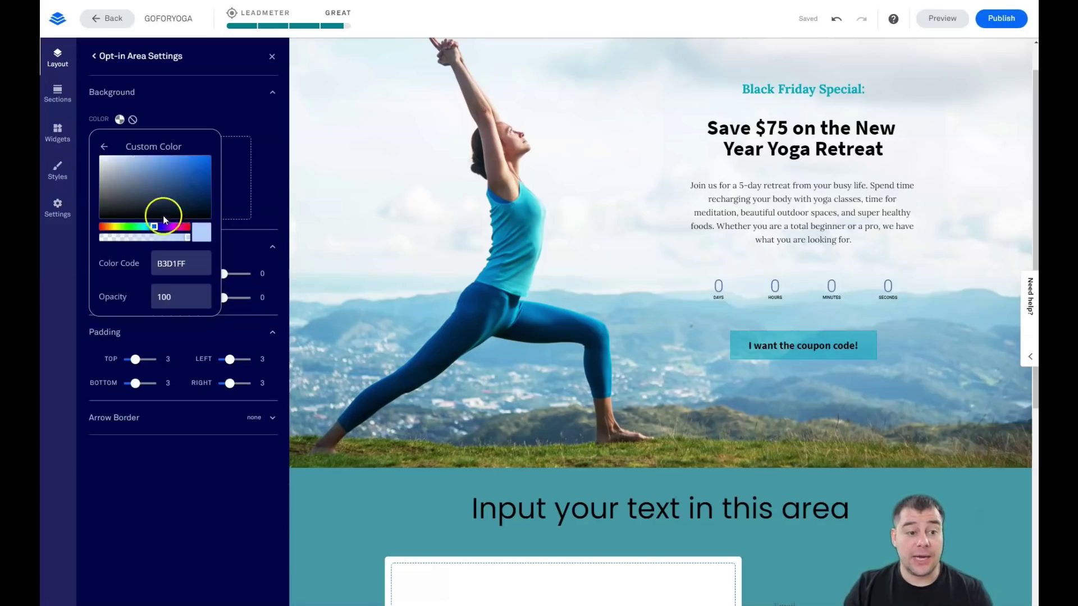
left_click(153, 160)
left_click(188, 239)
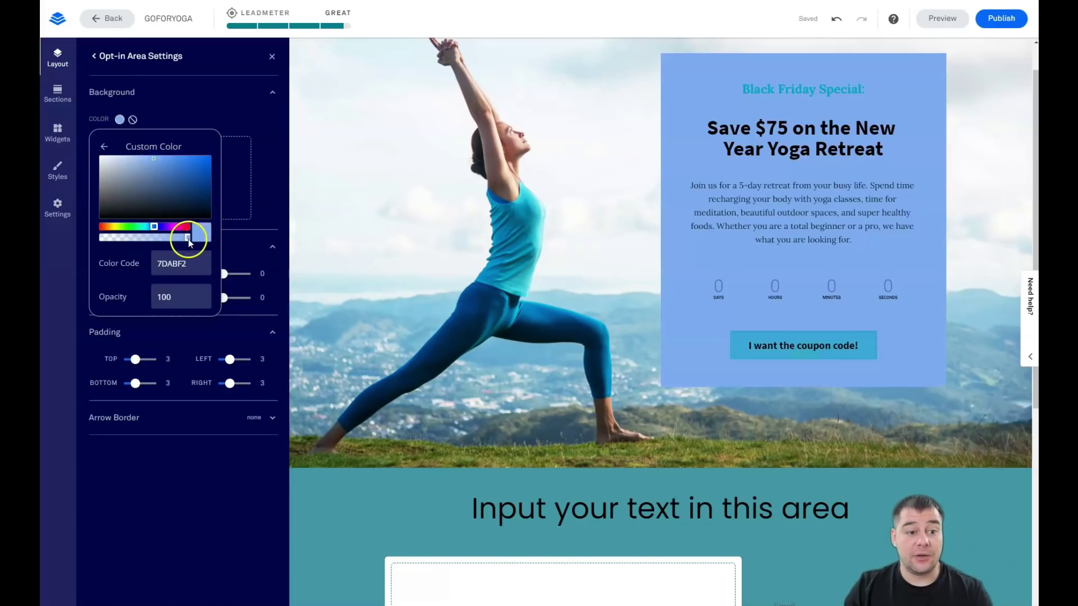
left_click_drag(188, 239, 141, 236)
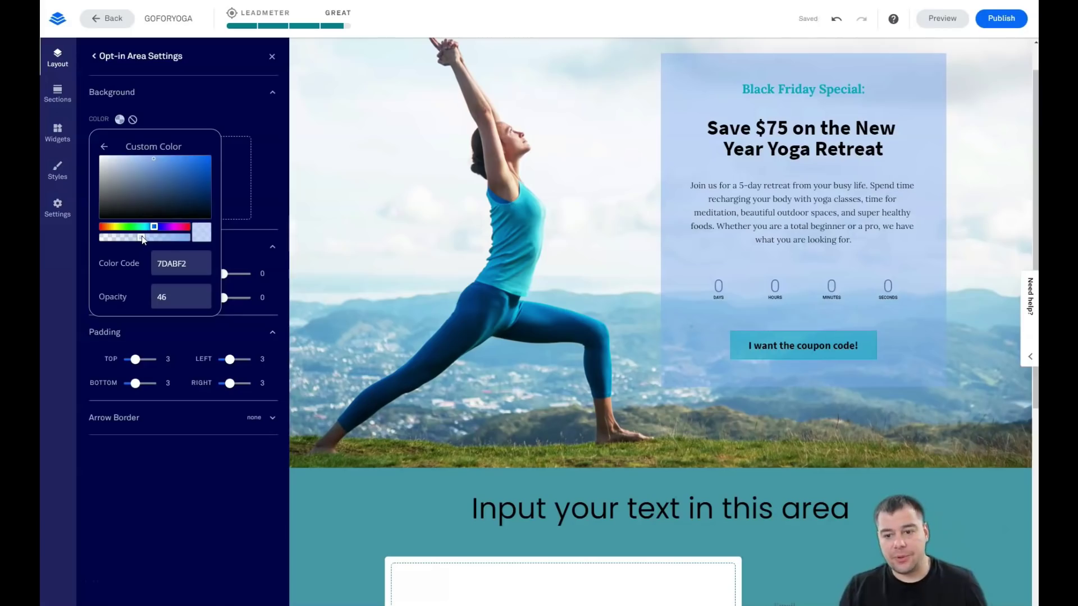
left_click(267, 67)
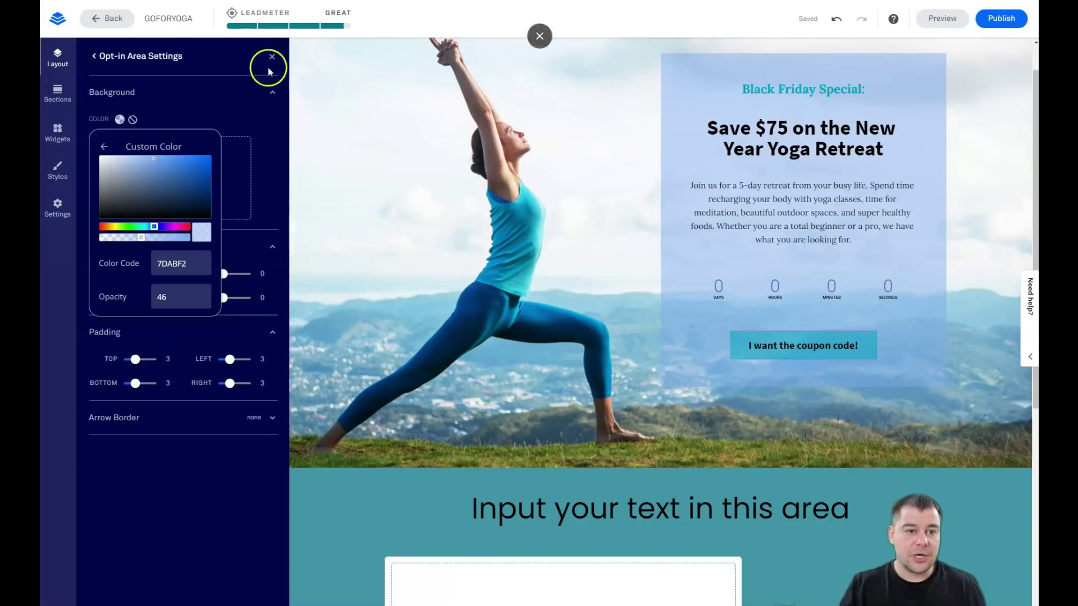
left_click(134, 160)
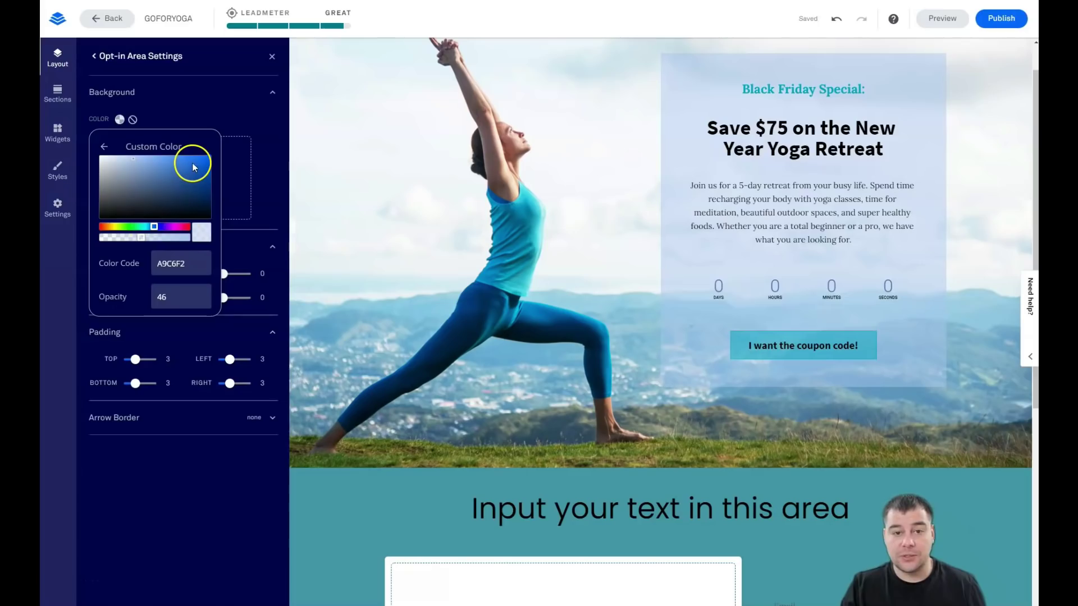
Step: Undo the Opt-in Area background color changes and close its settings
left_click(838, 22)
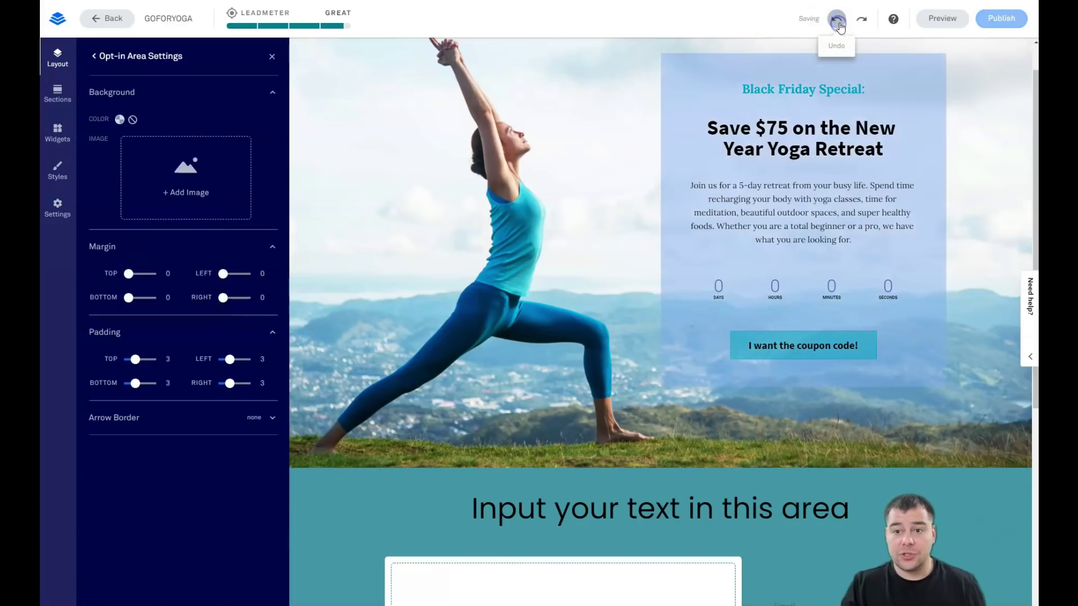
left_click(839, 23)
left_click(838, 20)
left_click(837, 20)
left_click(838, 20)
left_click(837, 20)
left_click(272, 58)
left_click(837, 20)
left_click(838, 21)
left_click(838, 23)
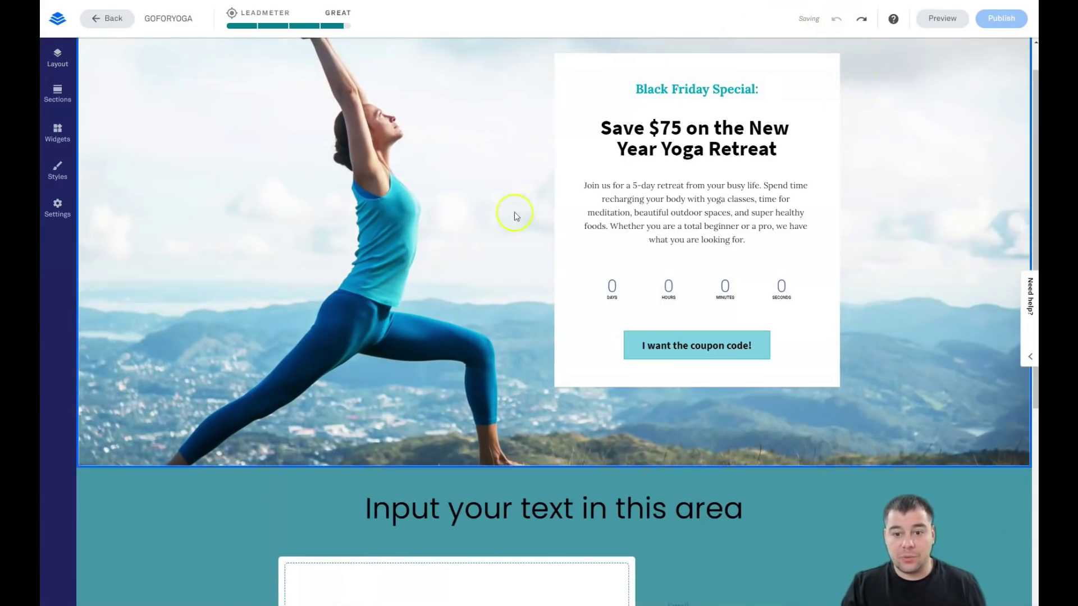
Step: Delete the Blank 1 section, including its text, video and email sign-up form, from the page
left_click(825, 146)
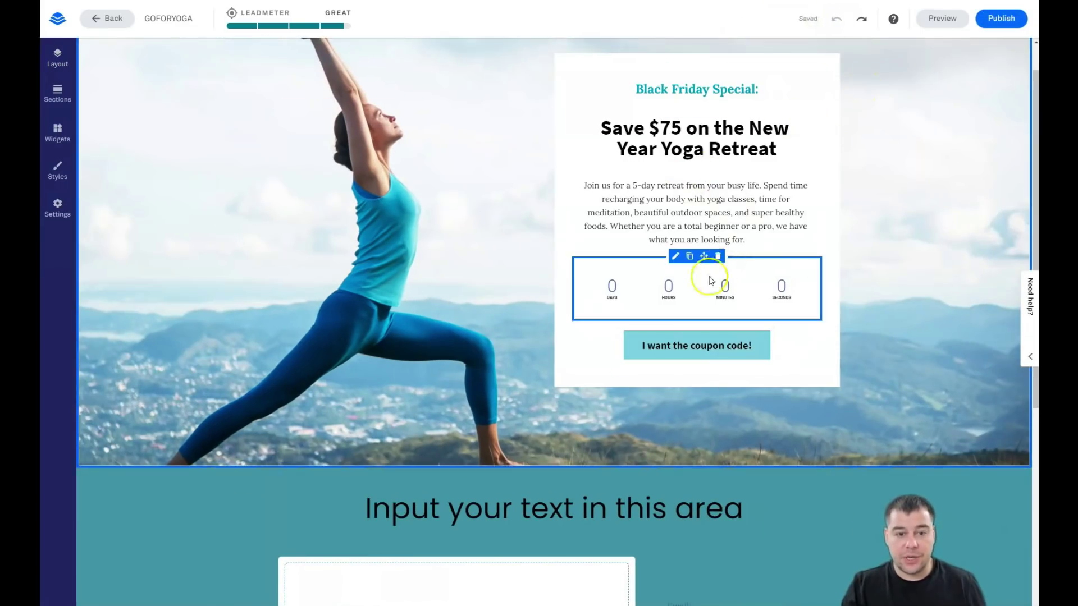
scroll(562, 264, "down", 6)
scroll(614, 269, "up", 3)
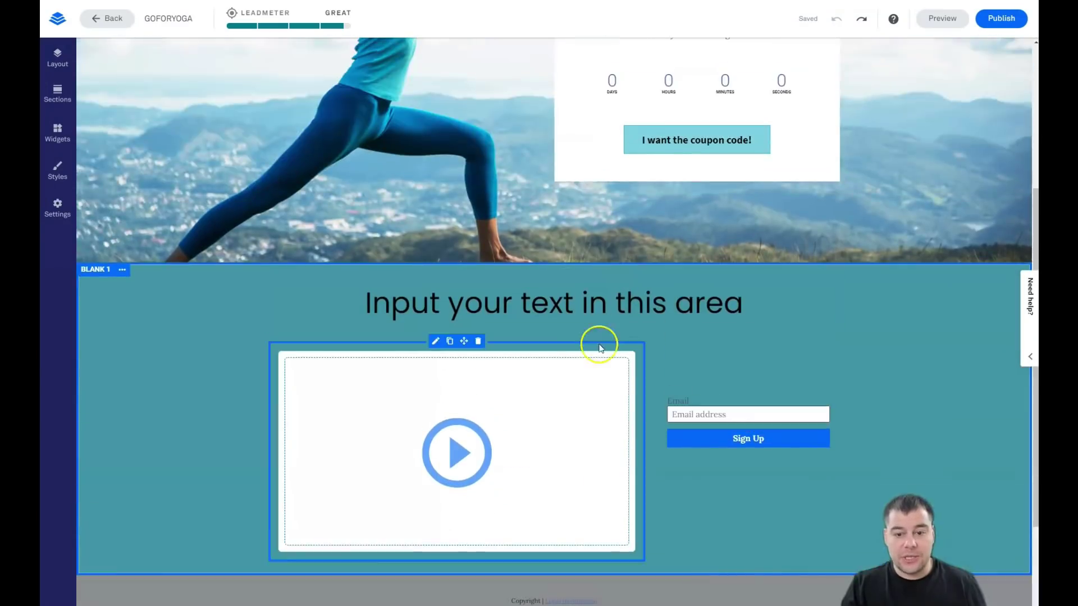
scroll(599, 341, "down", 3)
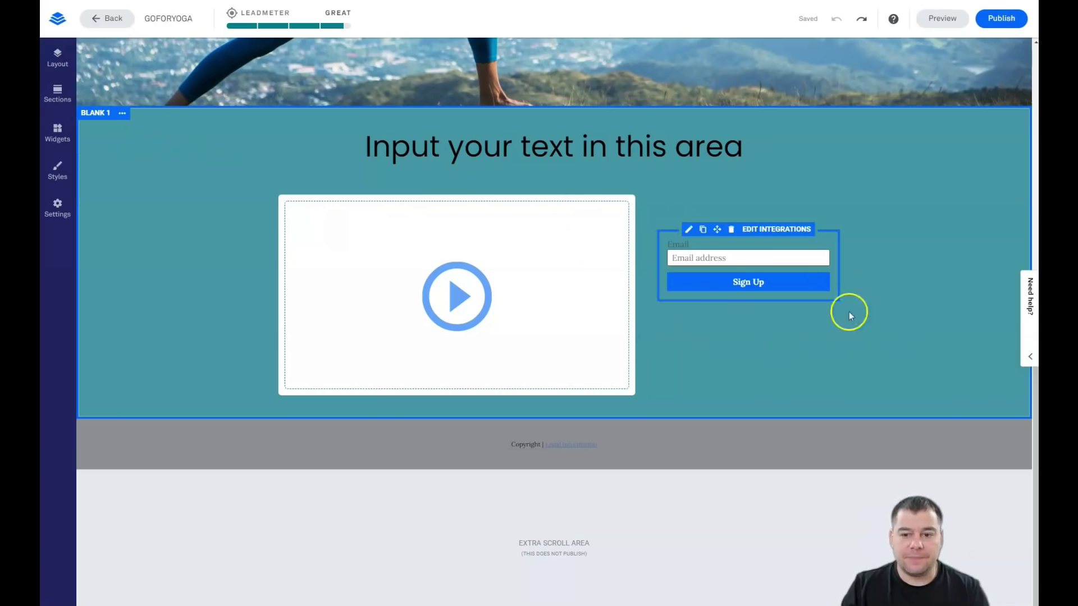
scroll(730, 275, "up", 6)
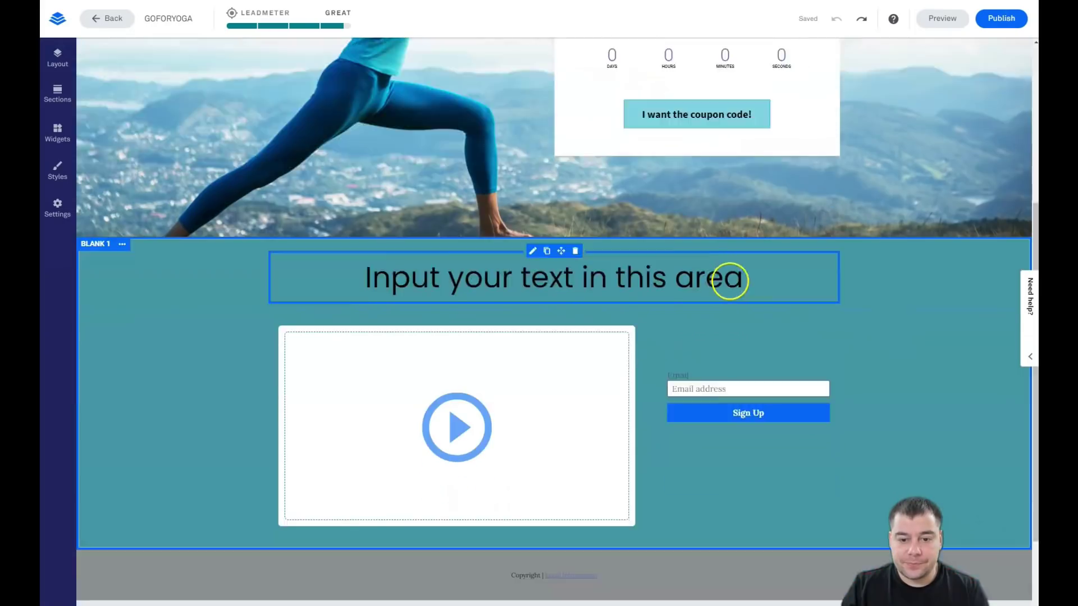
scroll(762, 291, "down", 5)
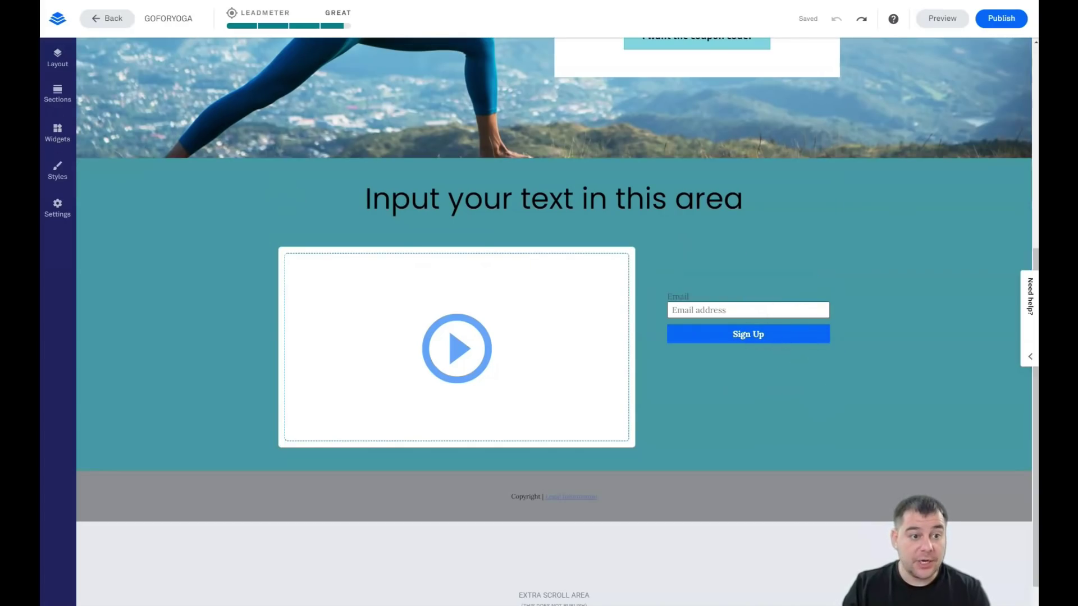
left_click(121, 167)
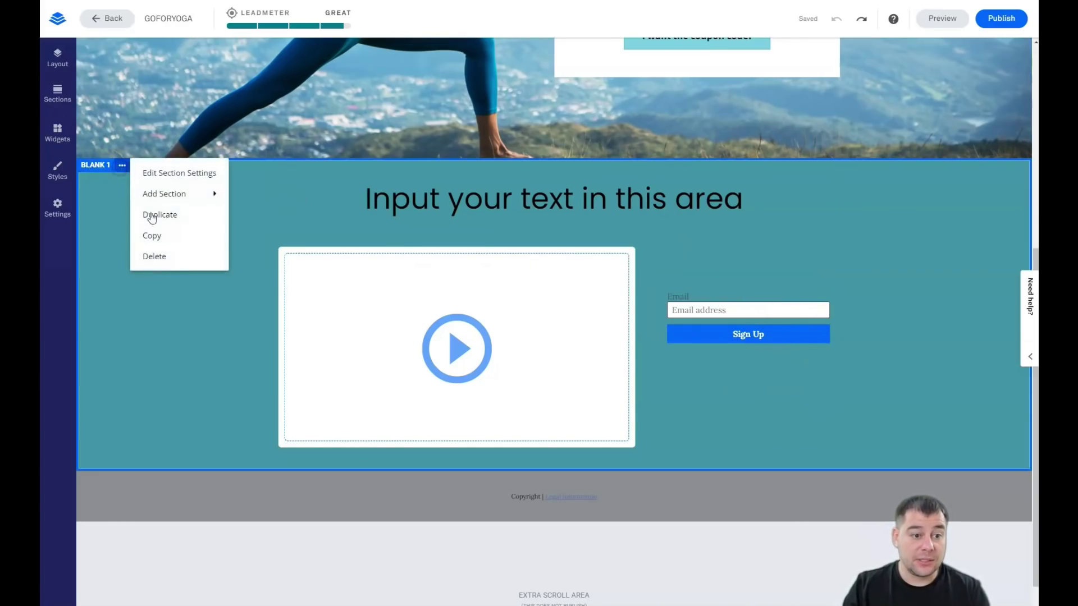
left_click(150, 255)
left_click(208, 222)
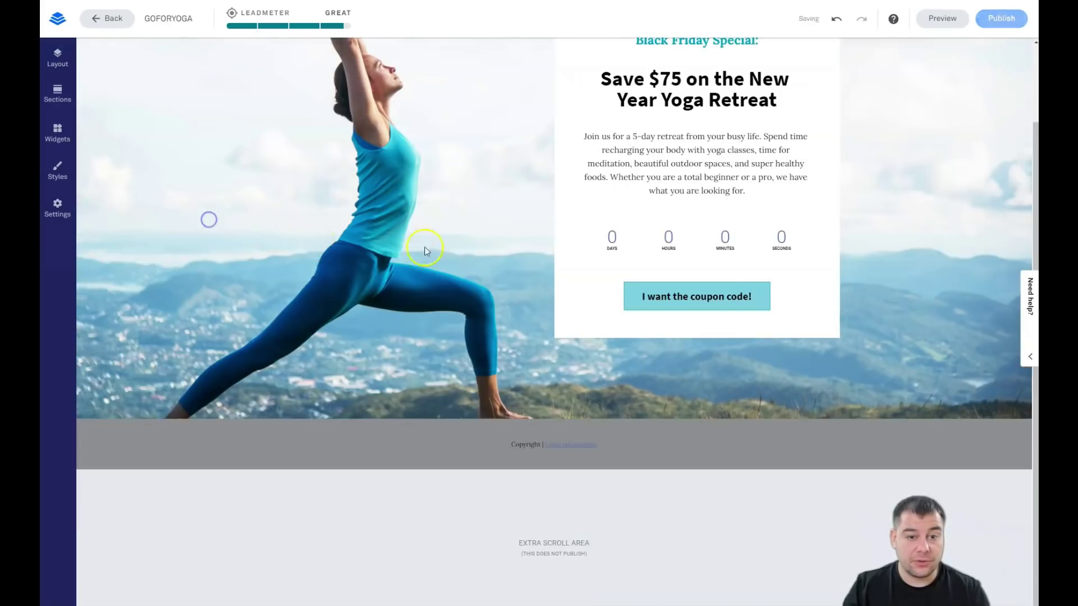
Step: Open the click event options of the "I want the coupon code!" button and review its pop-up link settings
scroll(381, 222, "up", 2)
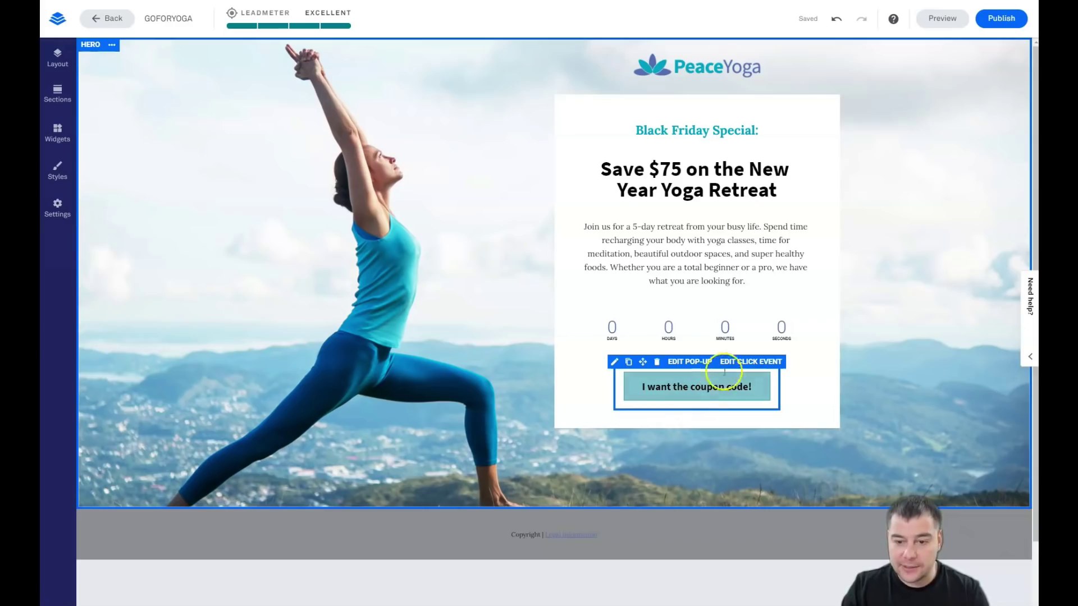
left_click(737, 362)
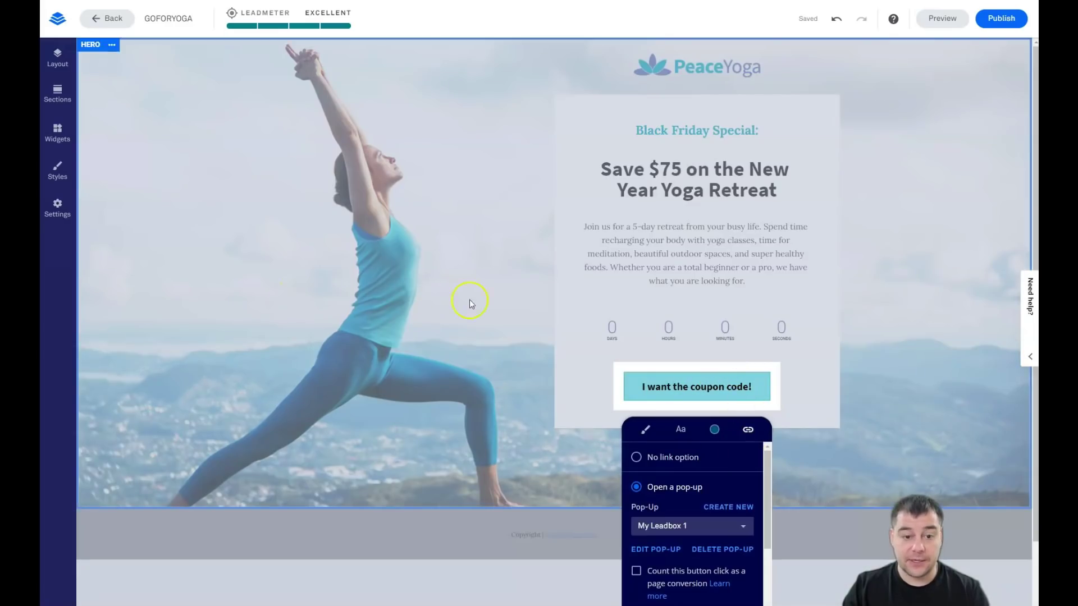
scroll(741, 512, "down", 2)
scroll(722, 483, "up", 2)
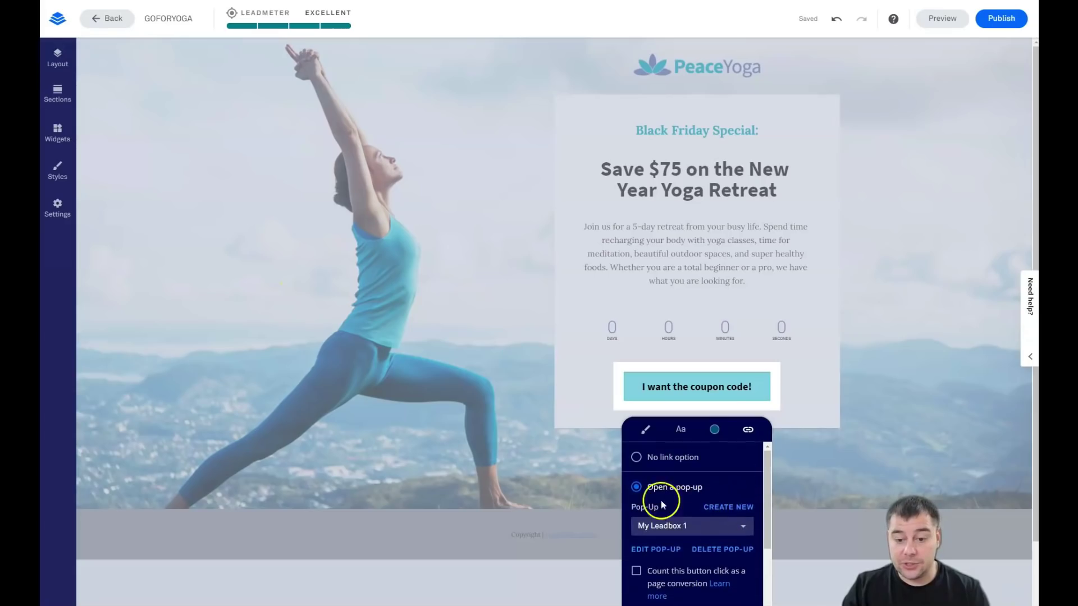
mouse_move(769, 482)
left_mouse_down()
mouse_move(764, 562)
mouse_move(762, 499)
left_mouse_up()
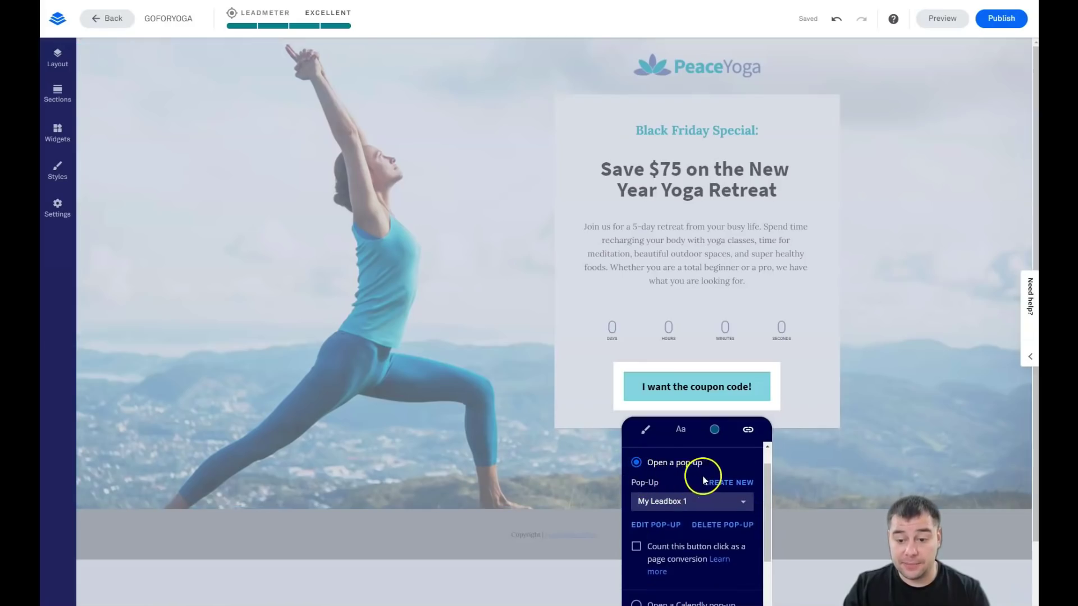
scroll(701, 477, "up", 2)
Step: Switch the coupon button to no link, and reassign it to open the My Leadbox 1 pop-up
left_click(640, 455)
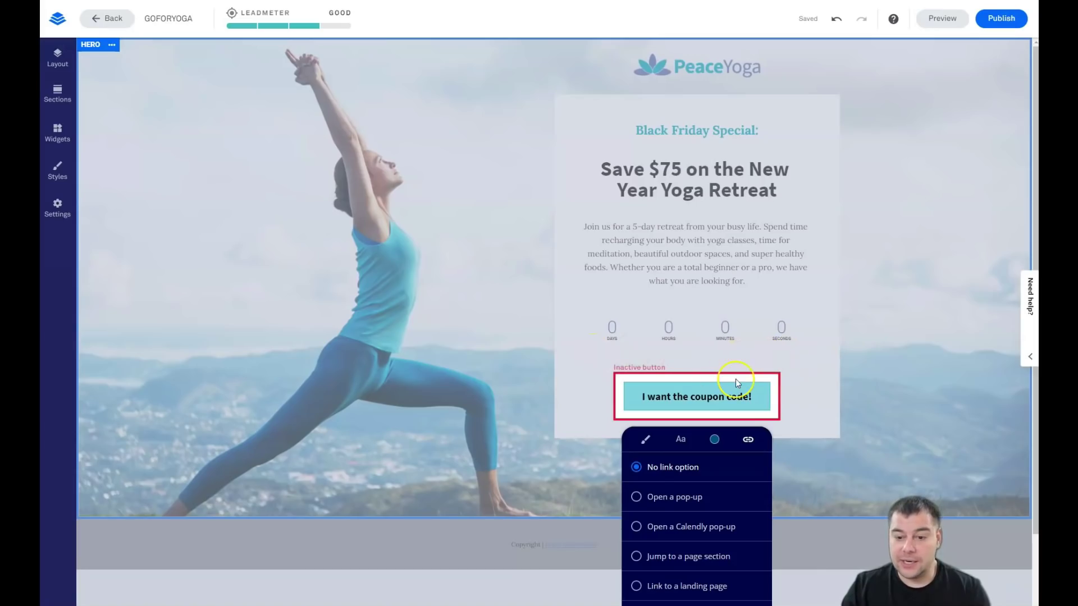
left_click(636, 497)
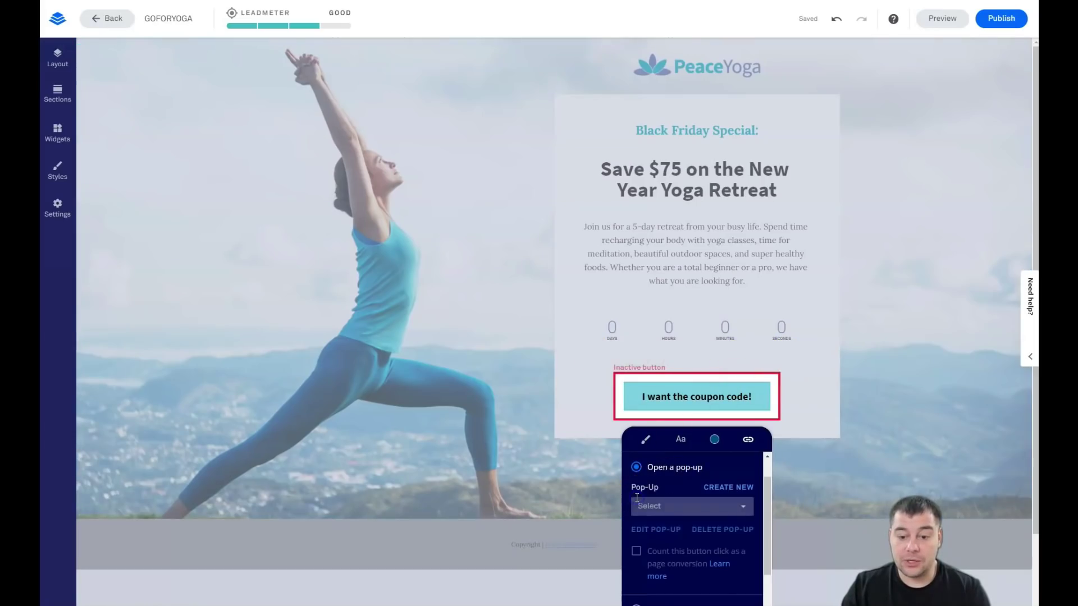
left_click(741, 507)
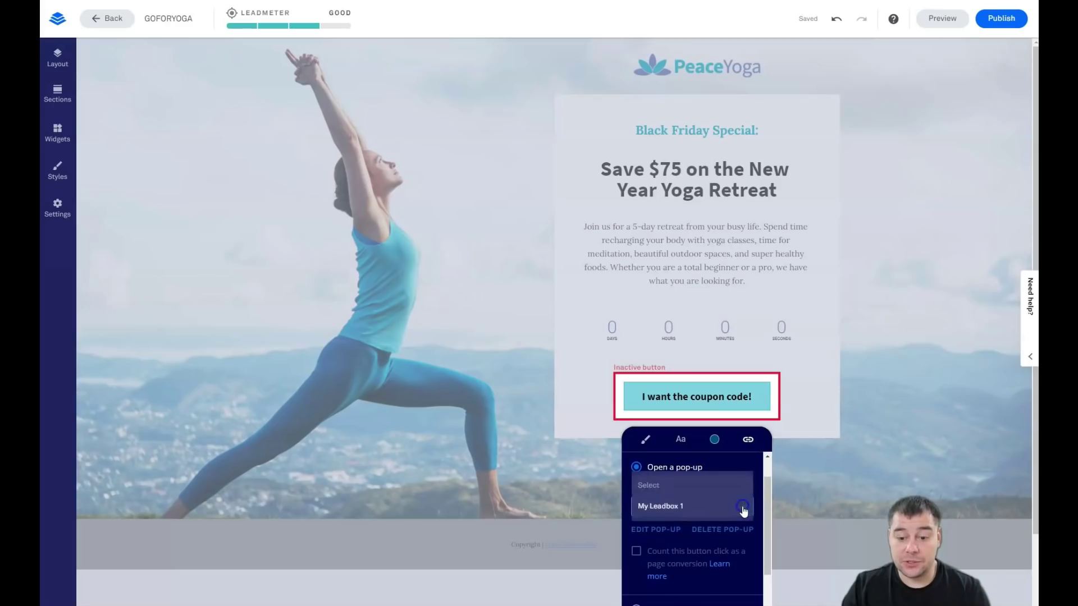
left_click(666, 506)
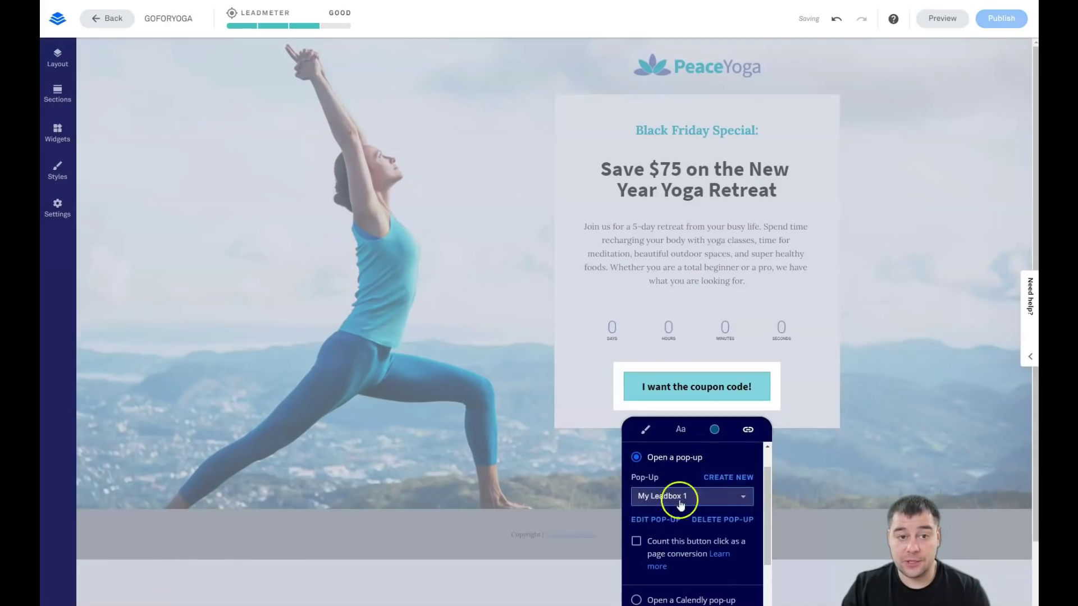
Step: Open the My Leadbox 1 pop-up for editing and browse the integrations that can be added to its email form
left_click(651, 521)
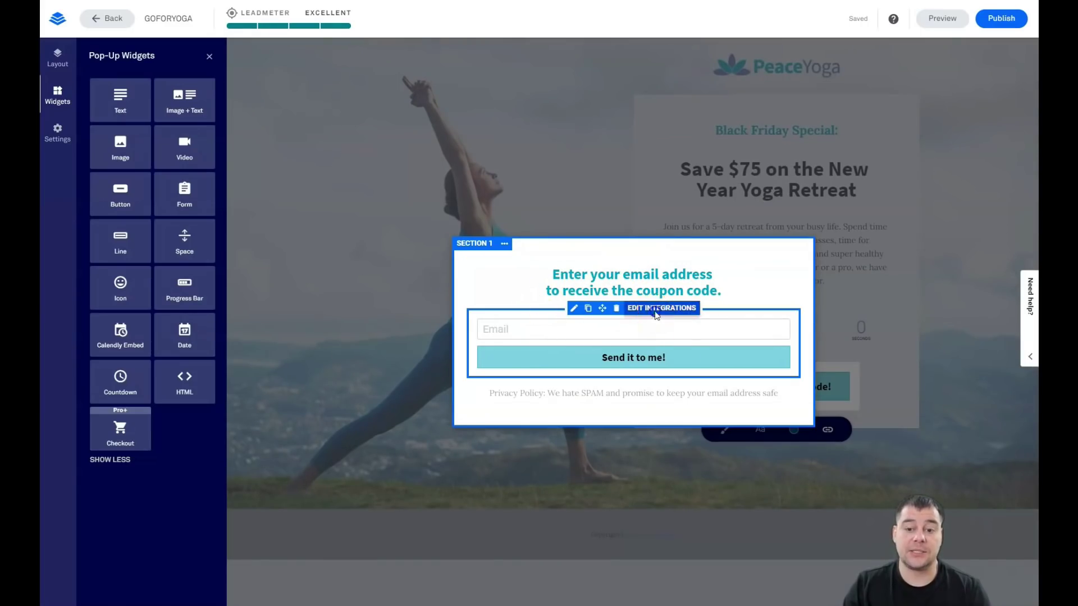
left_click(656, 310)
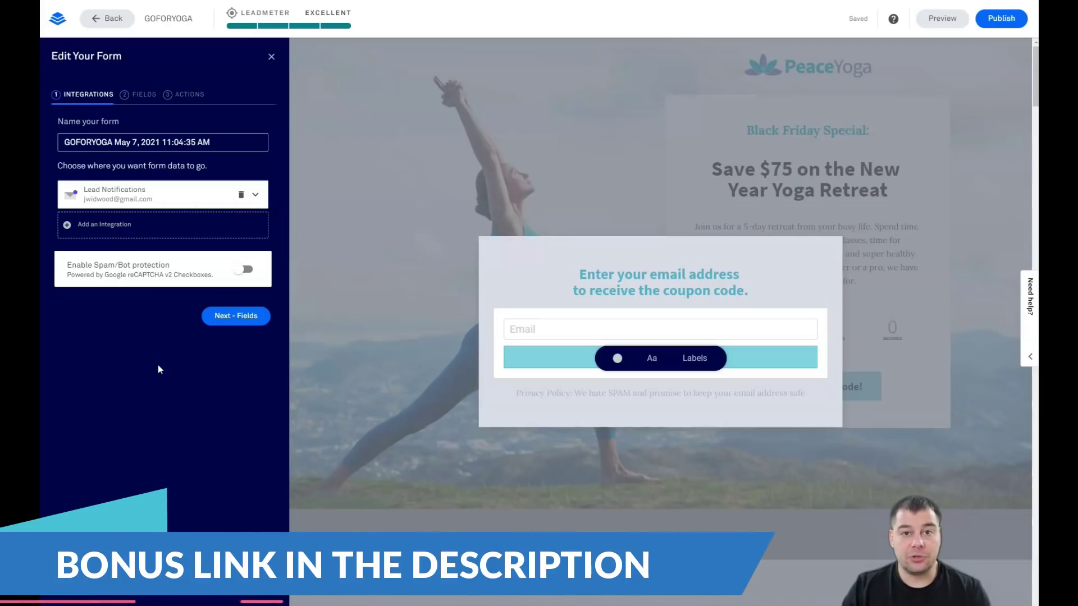
left_click(159, 207)
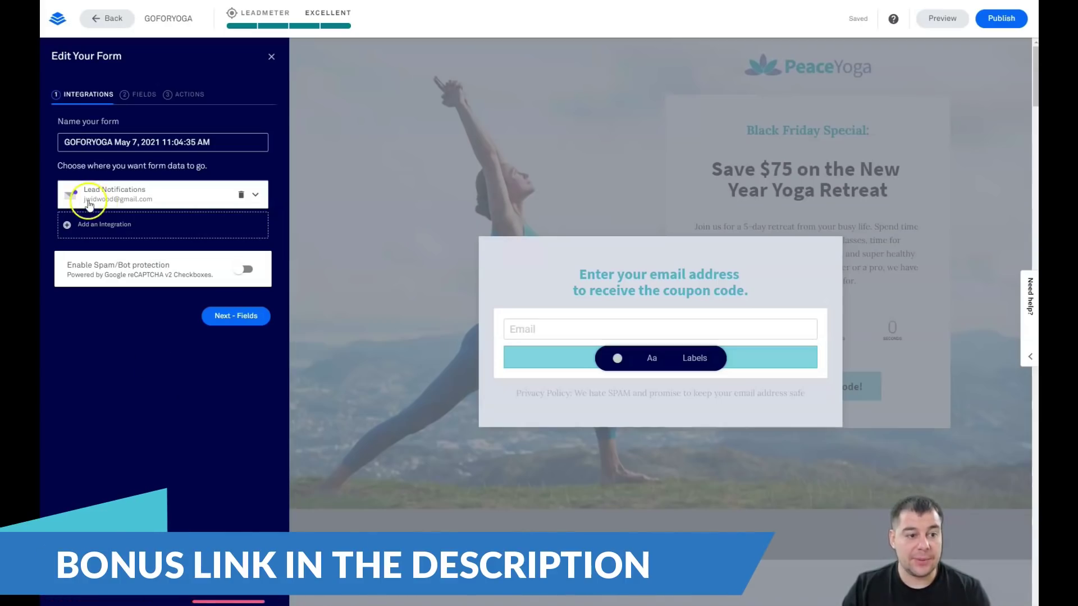
left_click(73, 225)
left_click(128, 318)
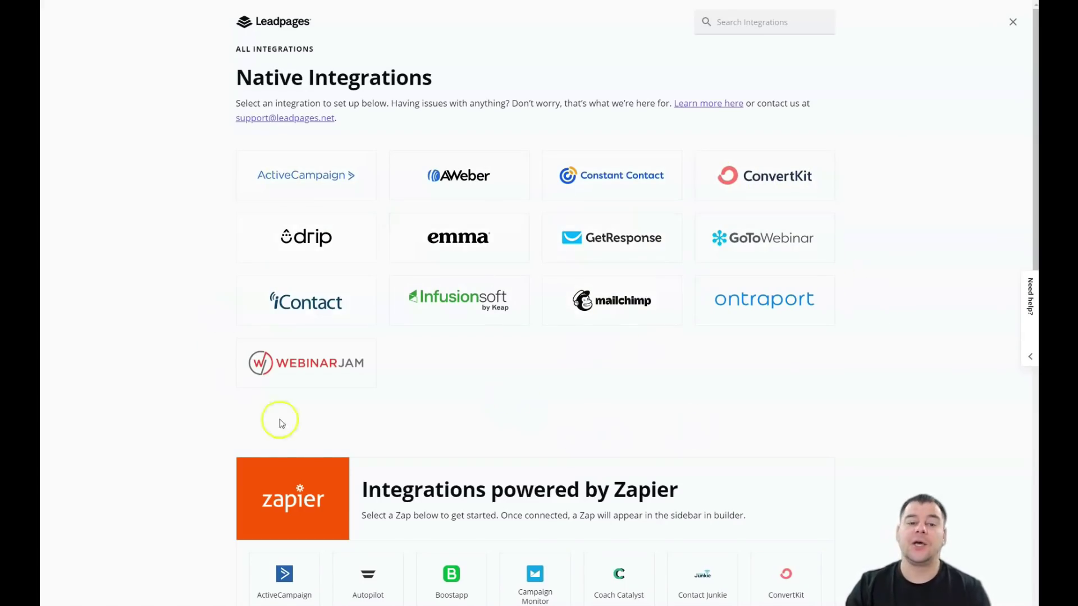
Step: Look through the native and Zapier-powered integrations available for the form, and return to the form editor
scroll(679, 328, "down", 3)
scroll(674, 319, "down", 3)
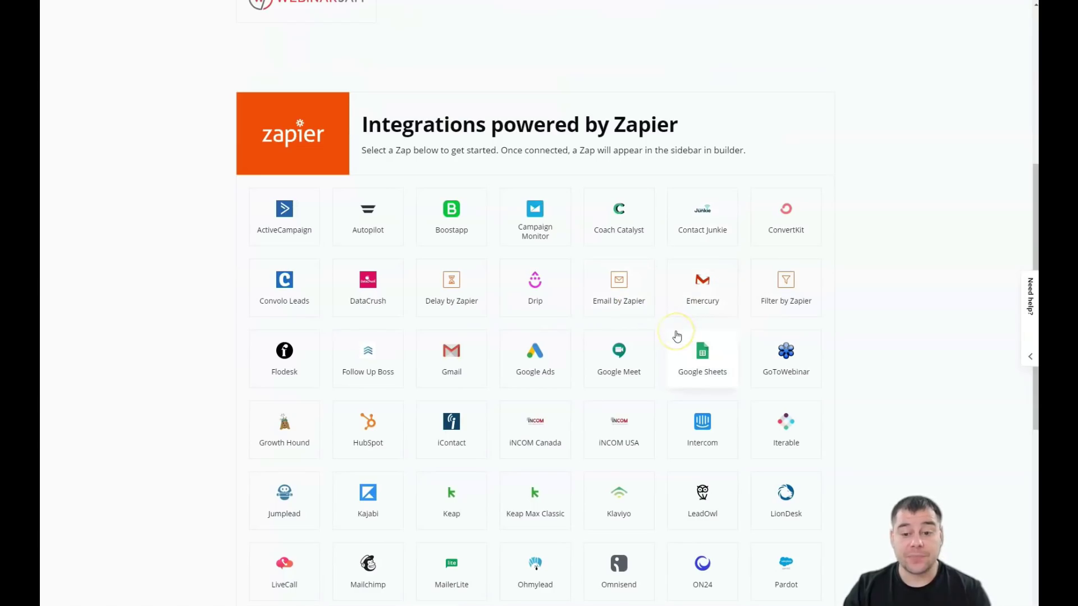
scroll(665, 342, "down", 3)
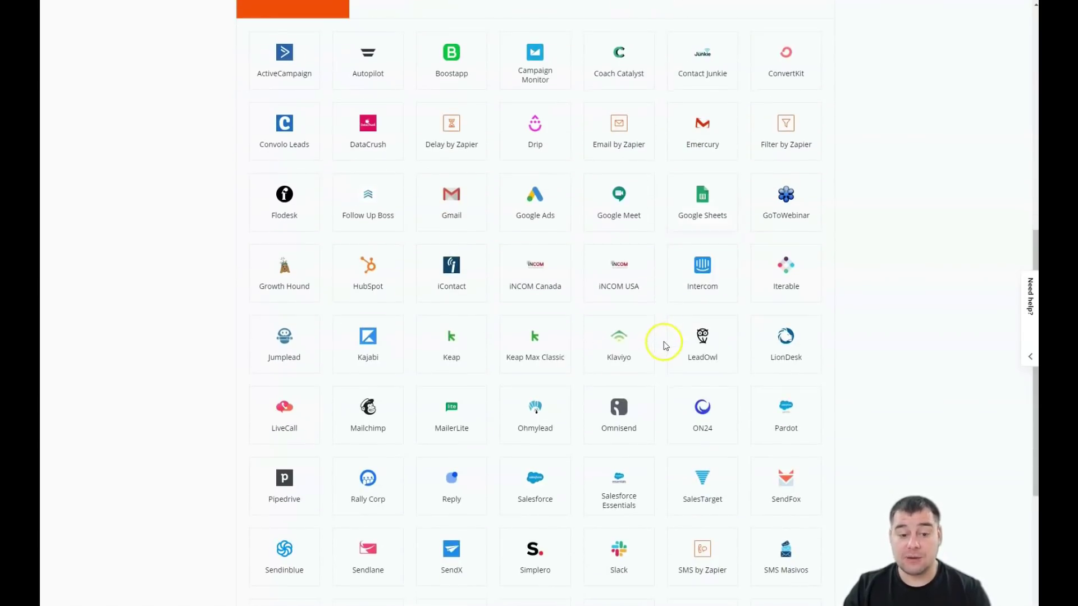
scroll(664, 341, "down", 3)
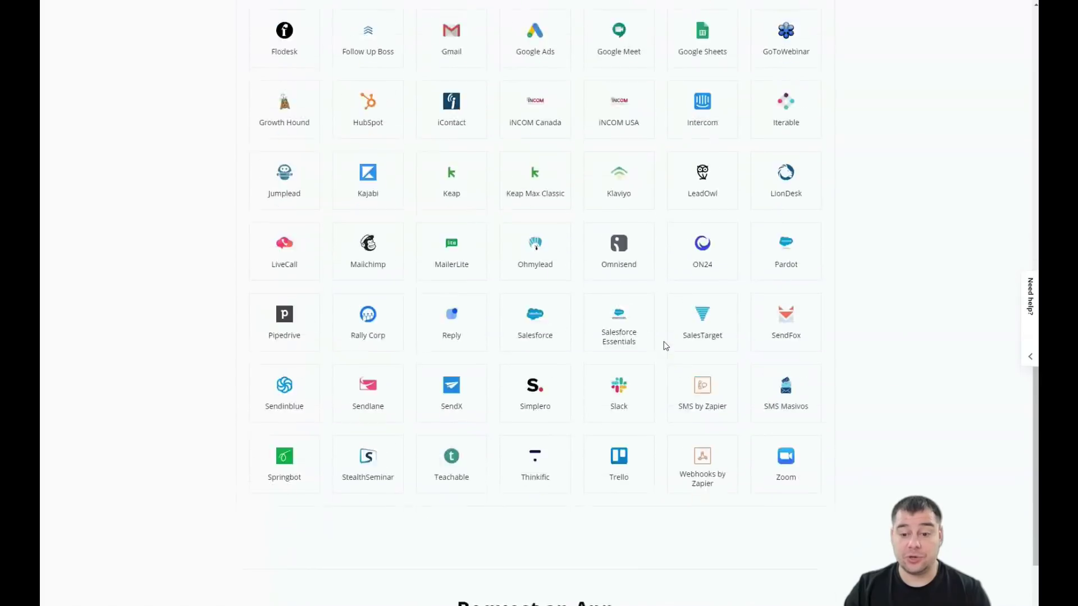
scroll(664, 341, "up", 2)
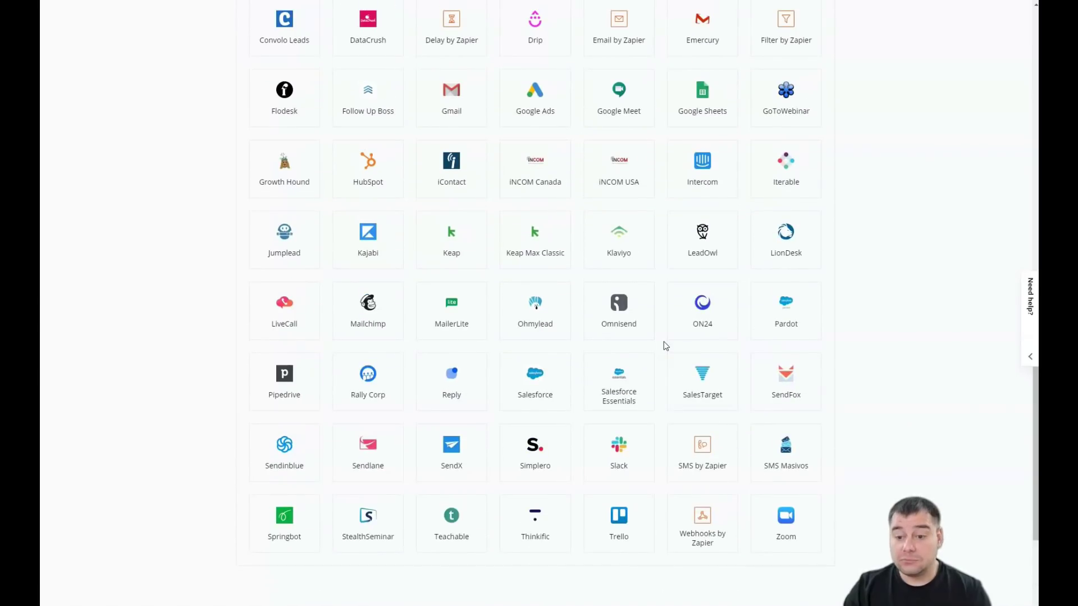
scroll(663, 342, "up", 4)
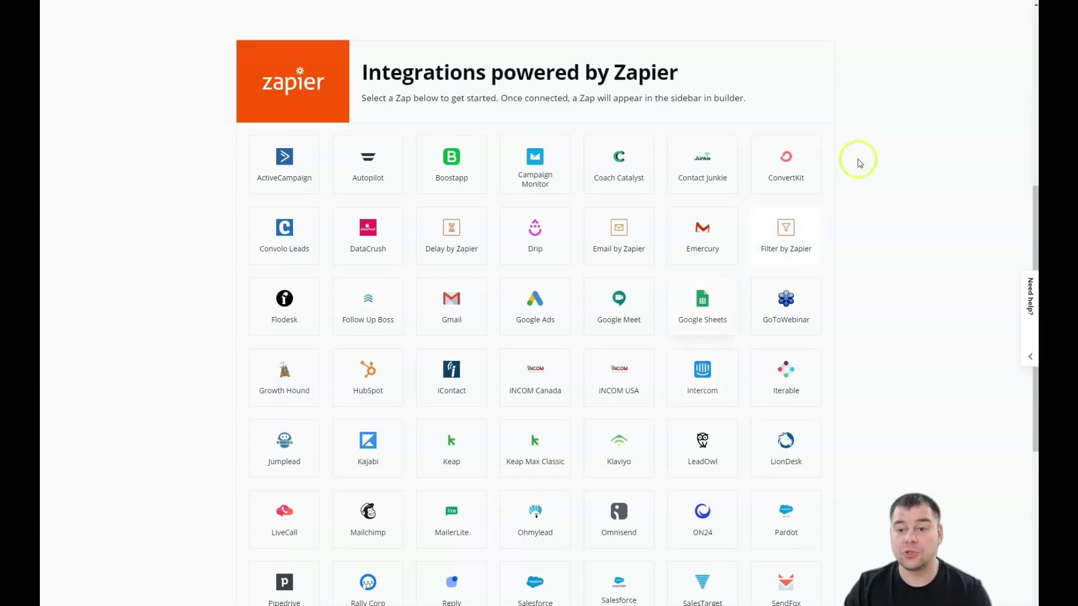
scroll(902, 213, "up", 7)
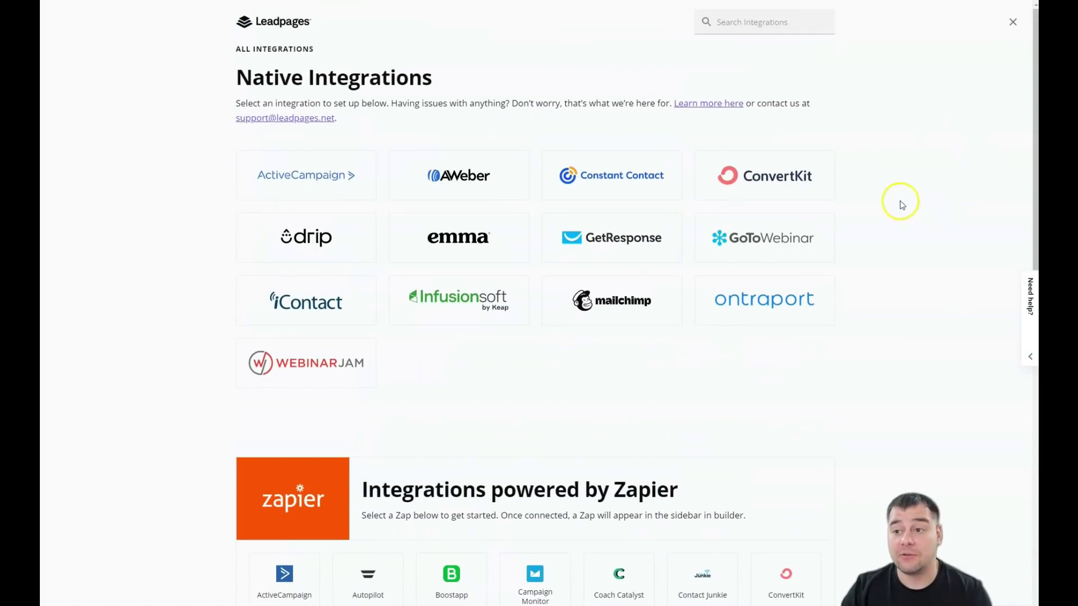
left_click(1014, 25)
Step: Add a First Name field to the pop-up form and place it above the Email field
left_click(134, 95)
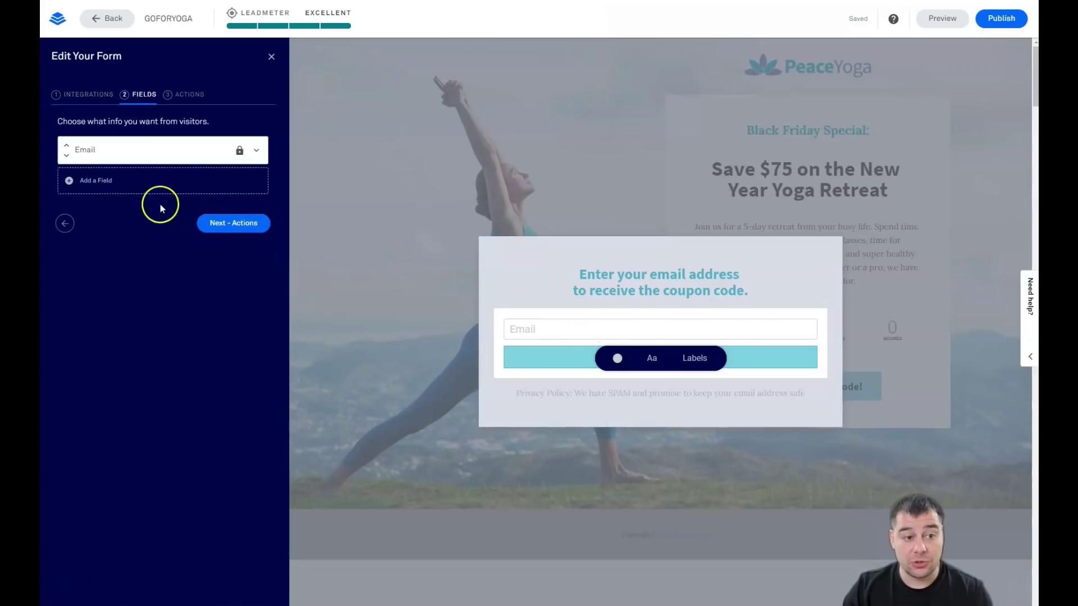
left_click(73, 181)
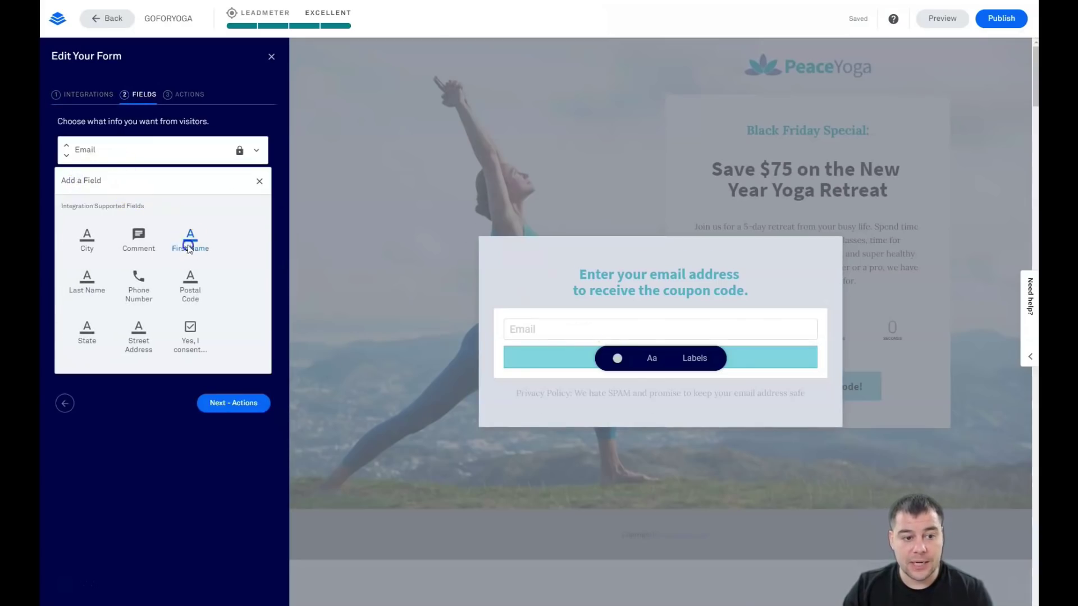
left_click(189, 249)
left_click(243, 178)
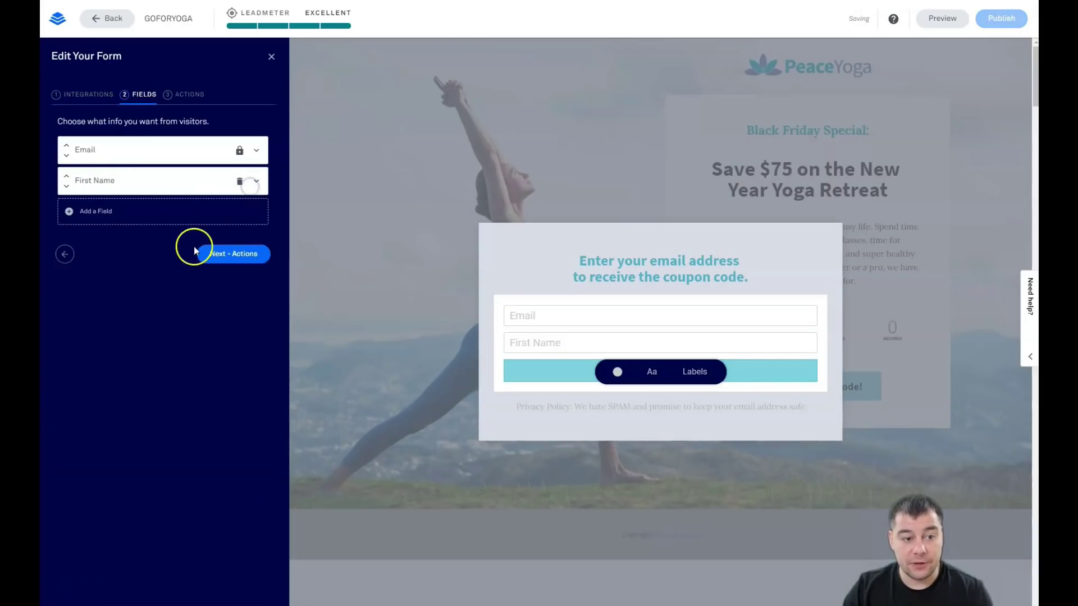
left_click(66, 175)
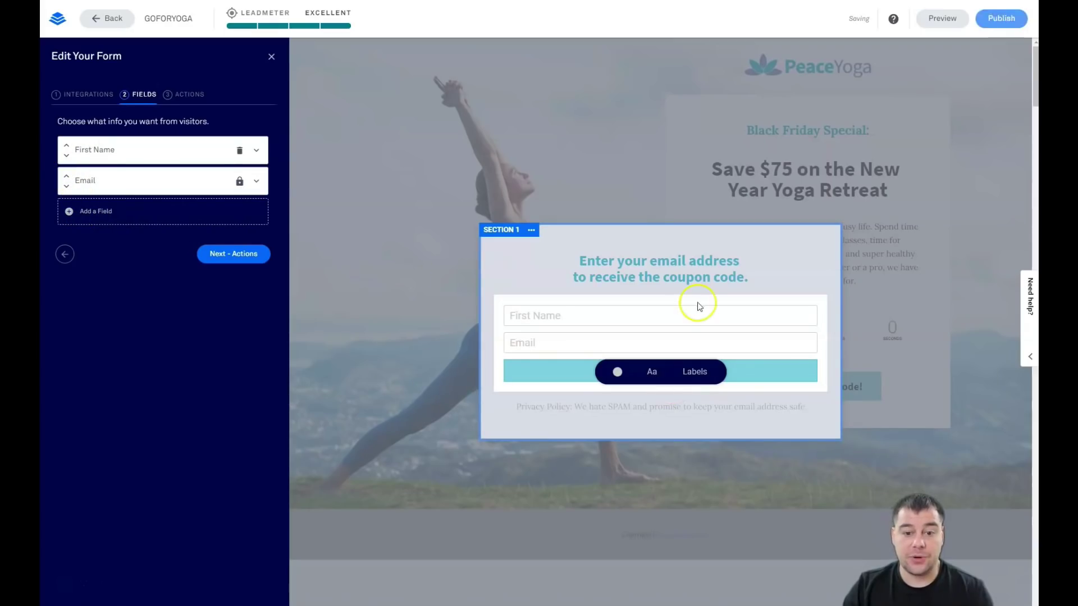
Step: Add State, Phone Number and City fields to the pop-up form below Email
left_click(85, 214)
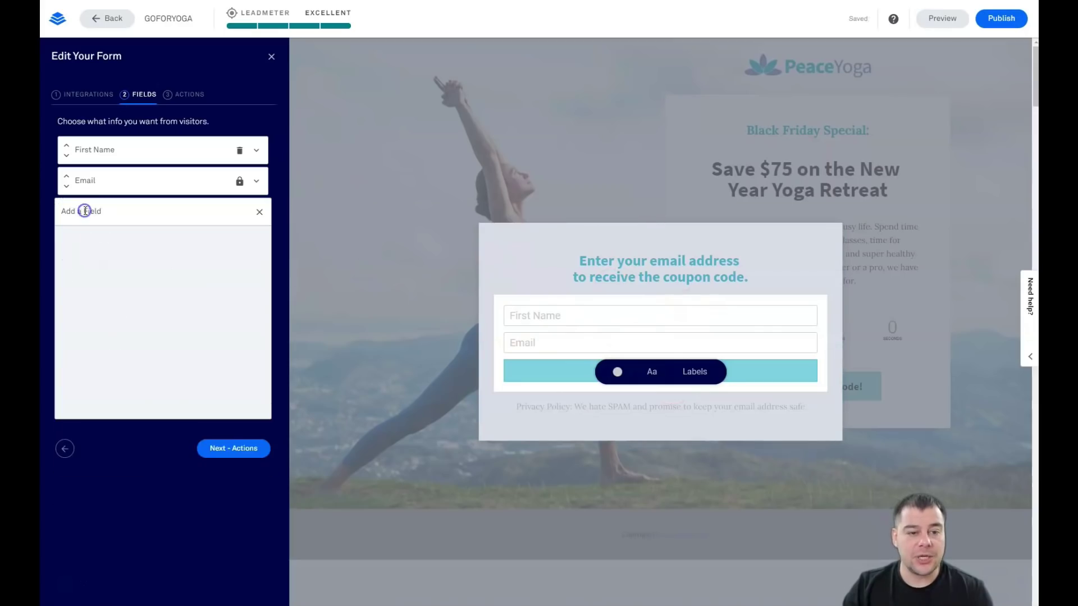
left_click(187, 320)
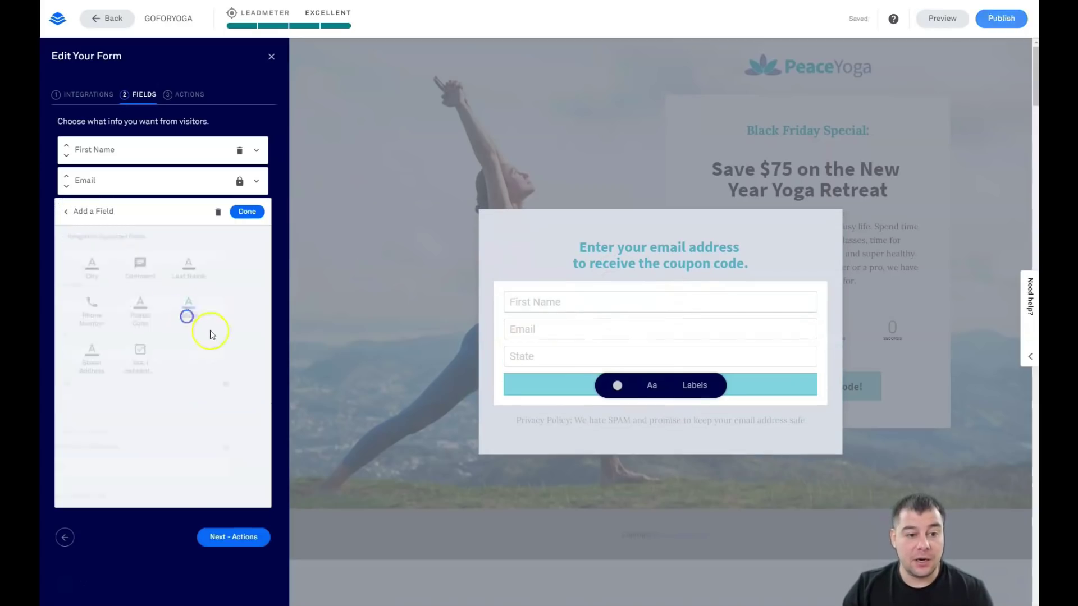
left_click(245, 212)
left_click(68, 241)
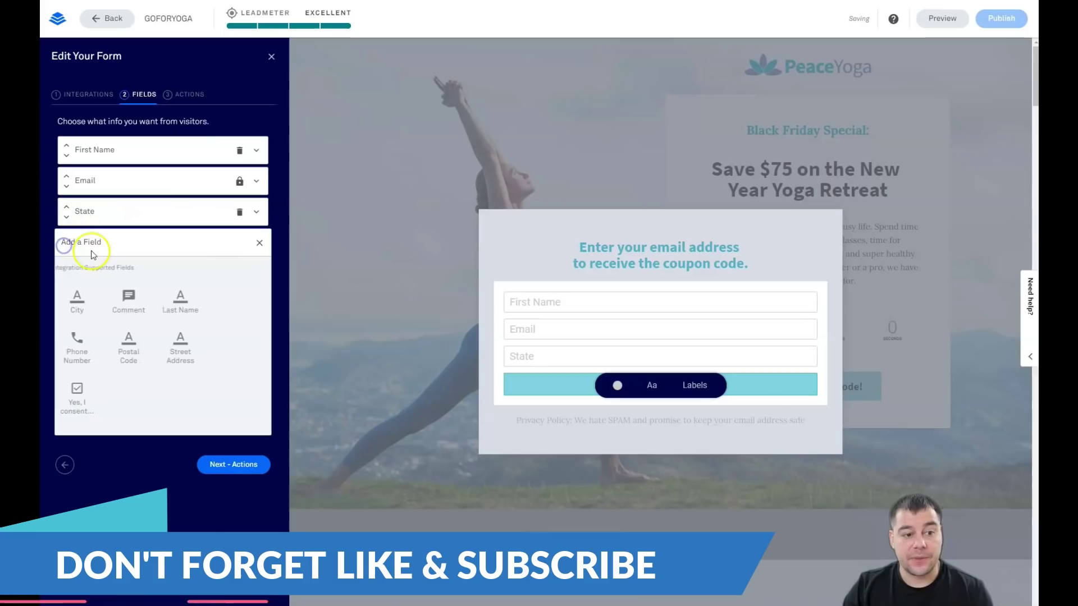
left_click(95, 353)
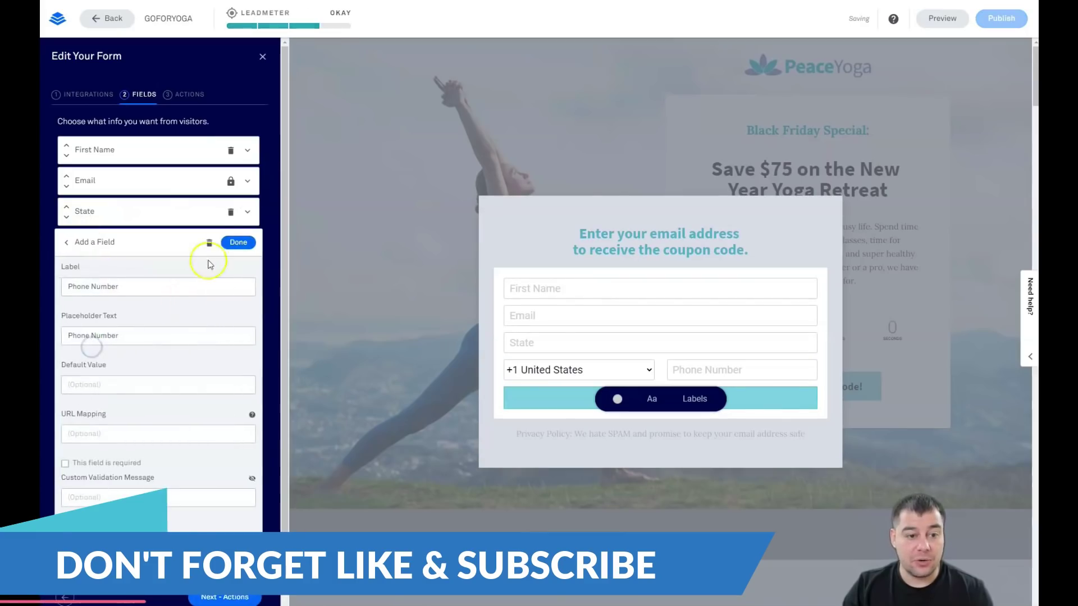
left_click(235, 241)
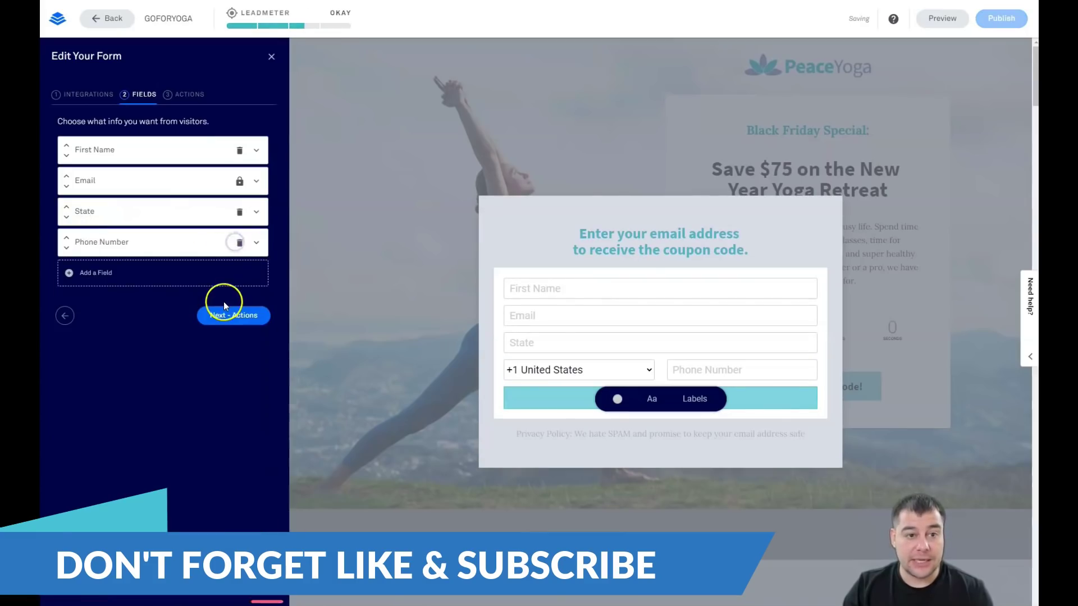
left_click(72, 276)
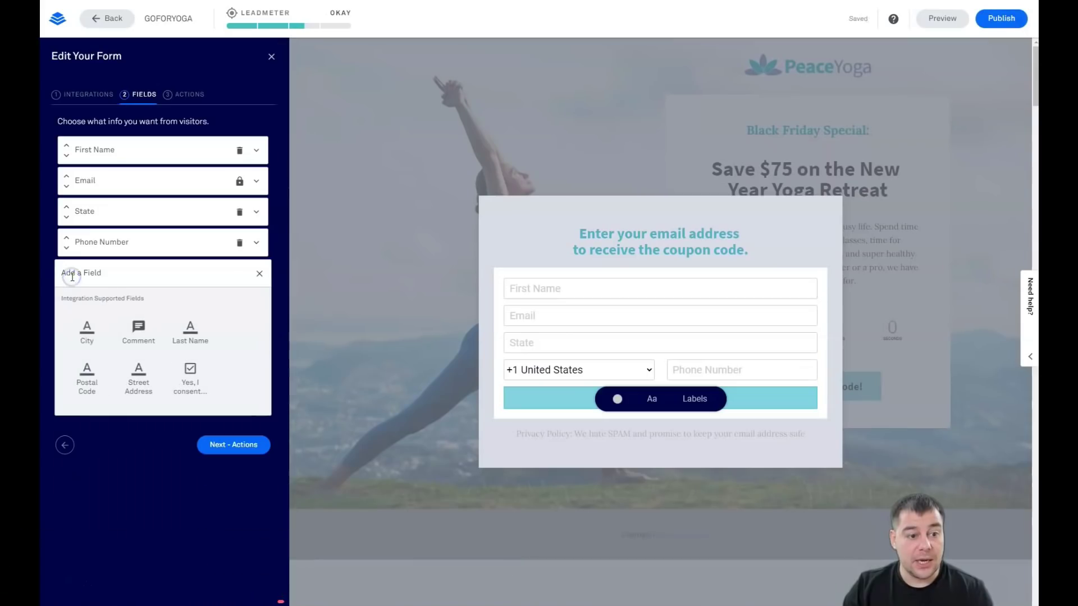
left_click(87, 336)
left_click(232, 271)
left_click(238, 348)
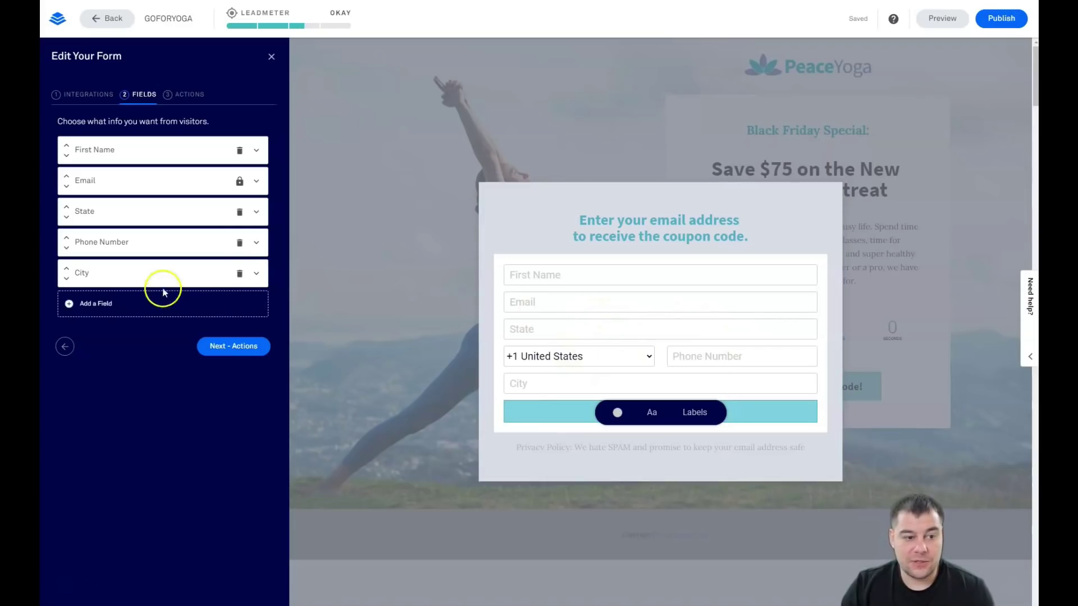
Step: Delete the City, Phone Number and State fields from the pop-up form
left_click(239, 274)
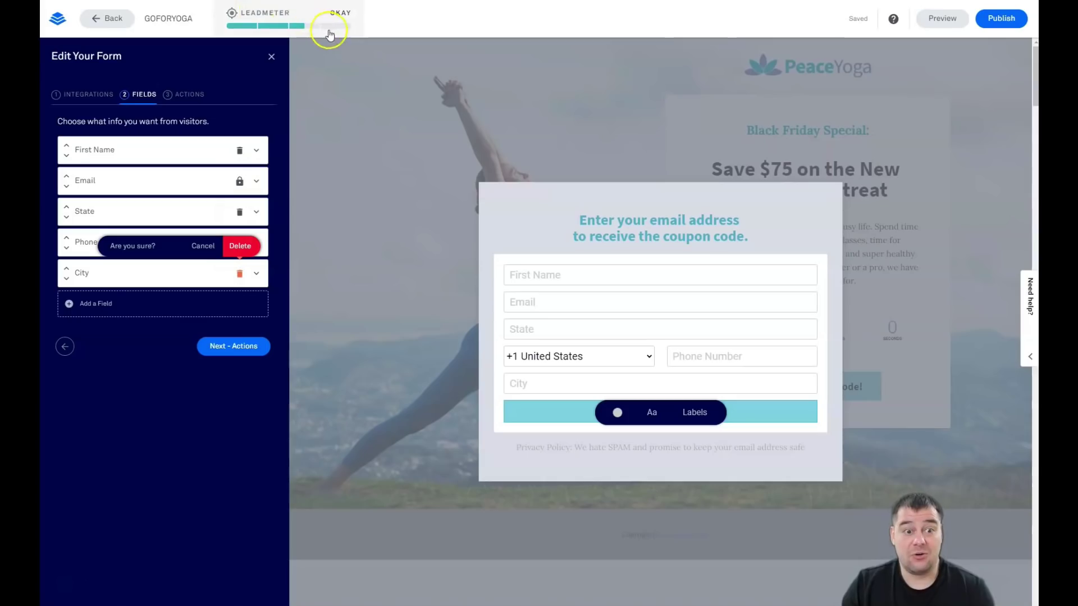
left_click(238, 250)
left_click(239, 242)
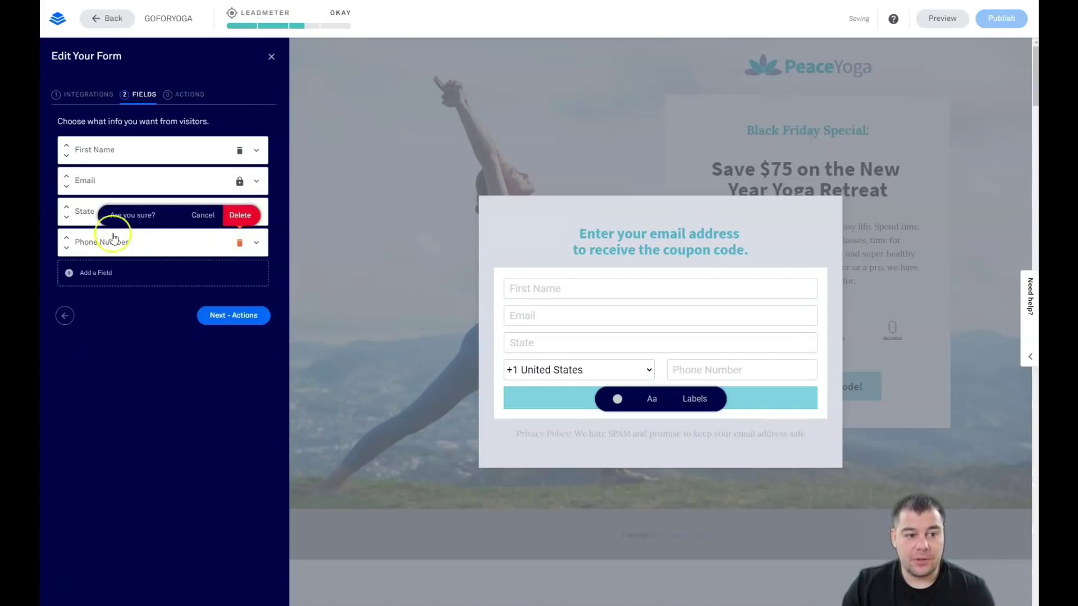
left_click(239, 215)
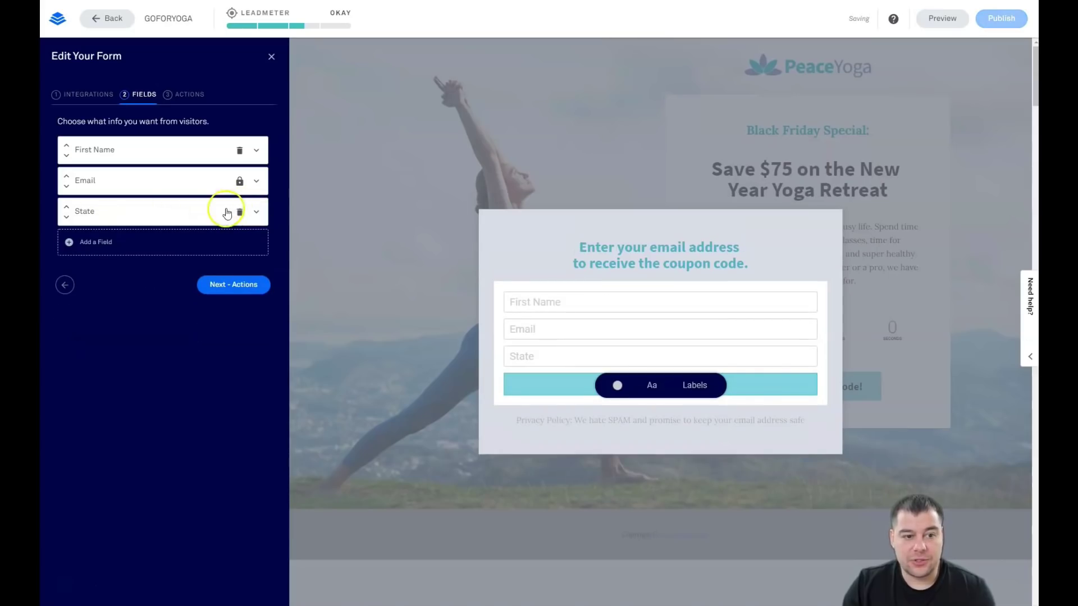
left_click(239, 211)
left_click(244, 183)
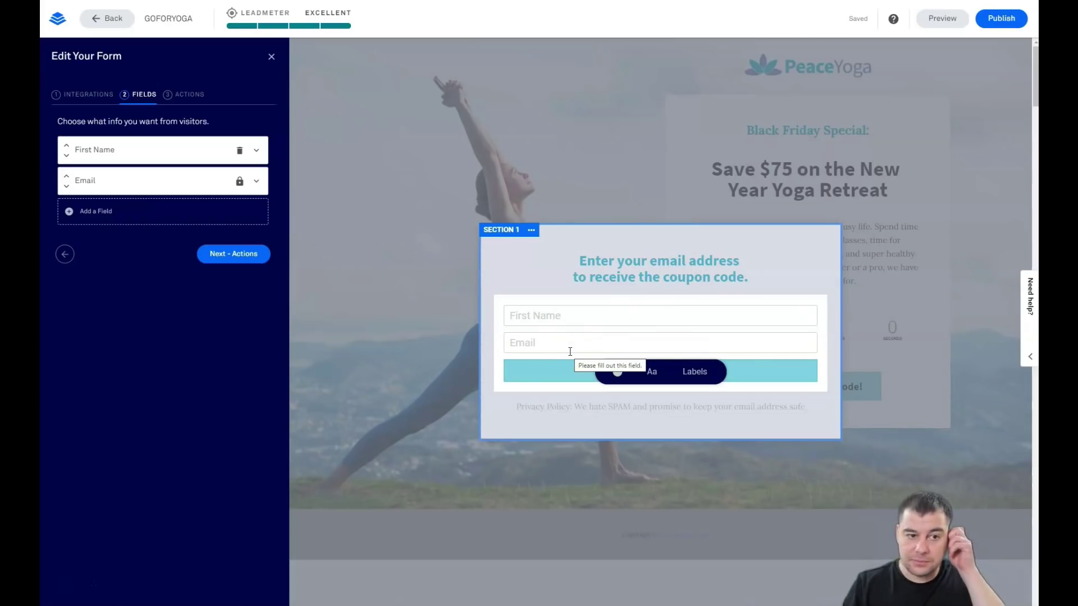
Step: Review the form's follow-up actions and lead magnet option, and close the form editor and the pop-up
left_click(187, 93)
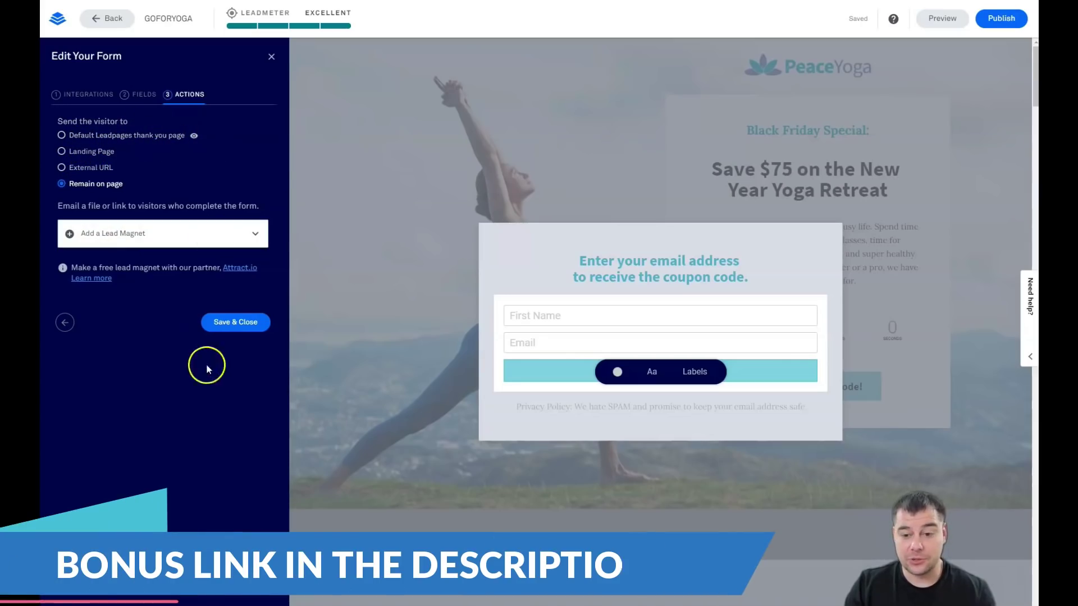
left_click(271, 59)
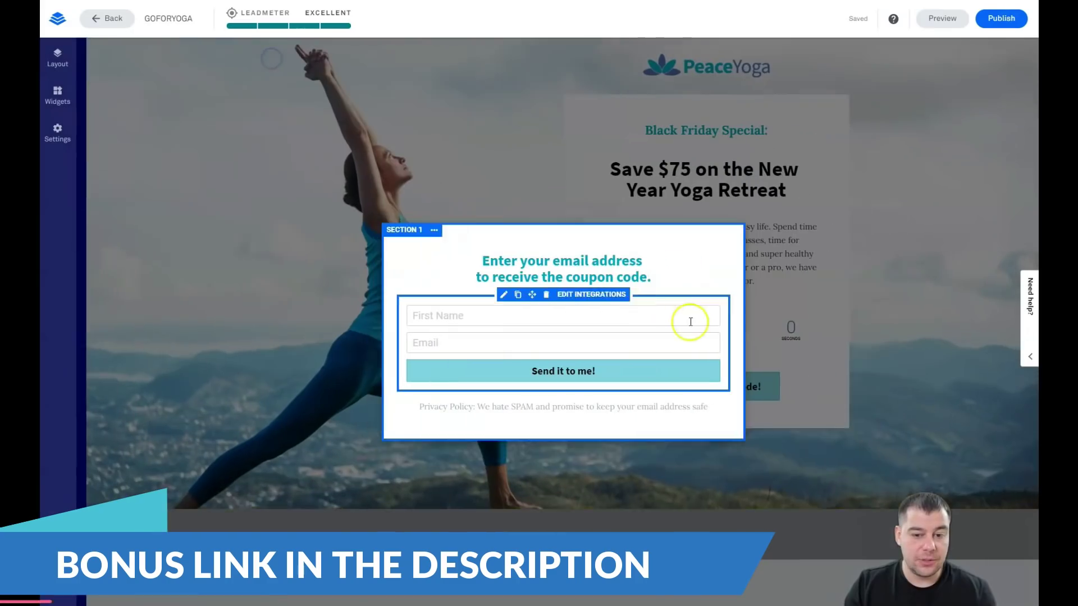
left_click(472, 172)
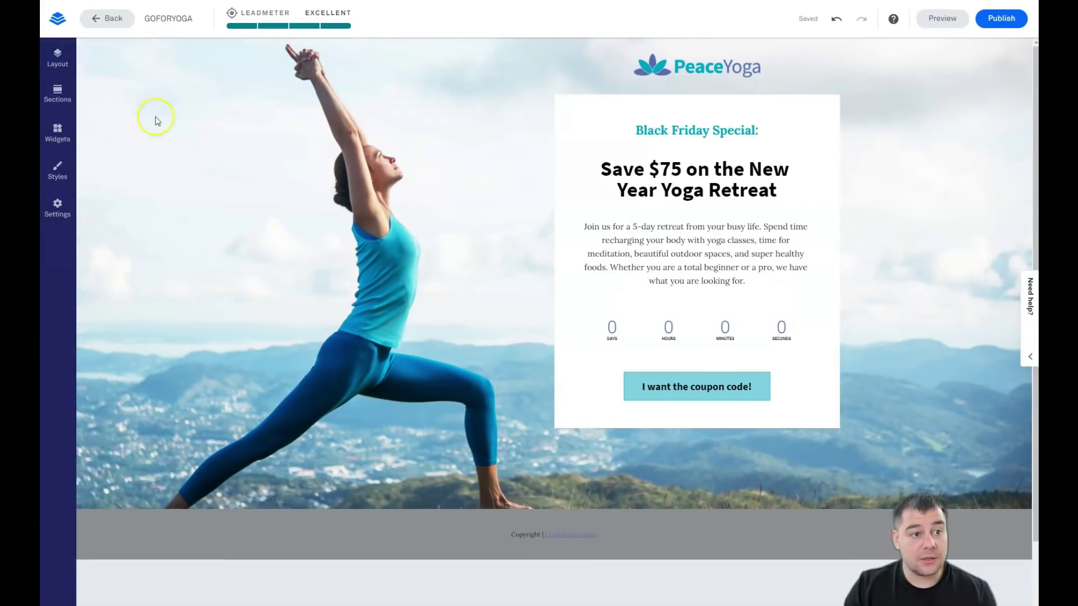
Step: Replace the Hero section's background image with the saved photo of three women in a yoga pose
left_click(113, 47)
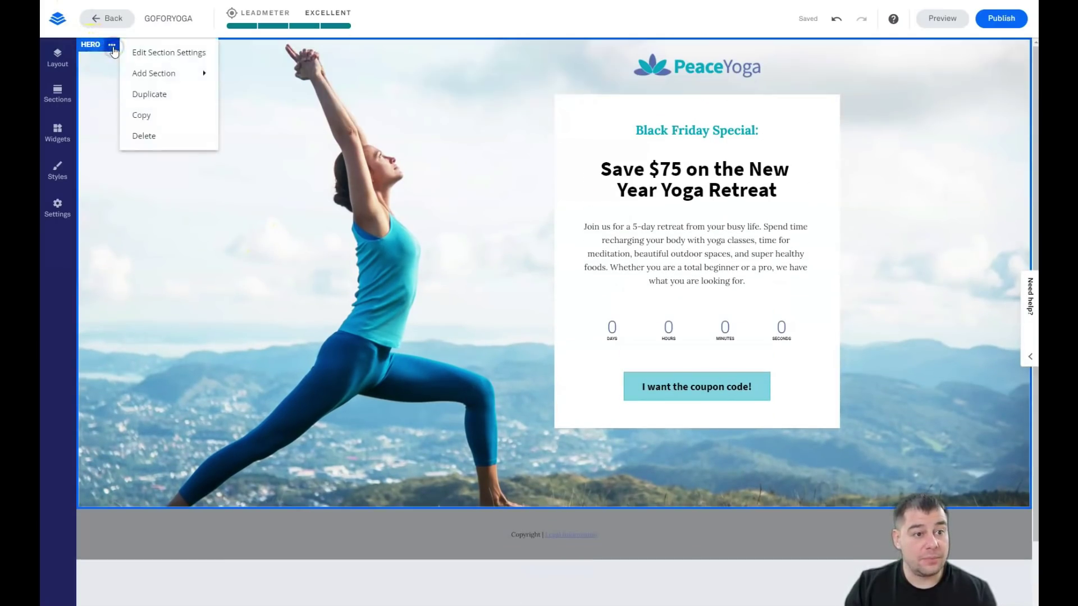
left_click(167, 56)
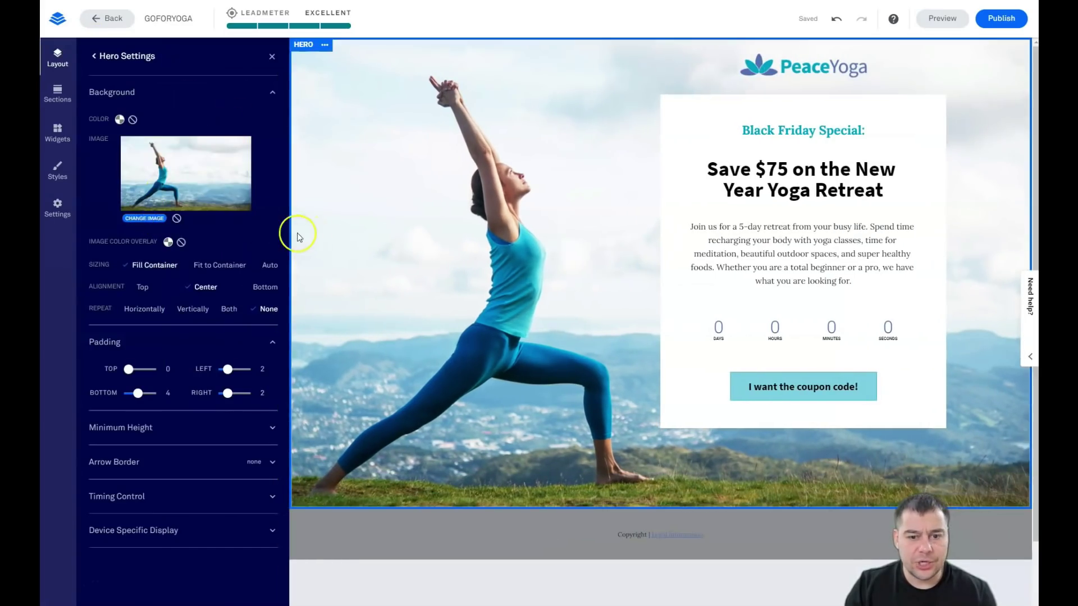
left_click(449, 221)
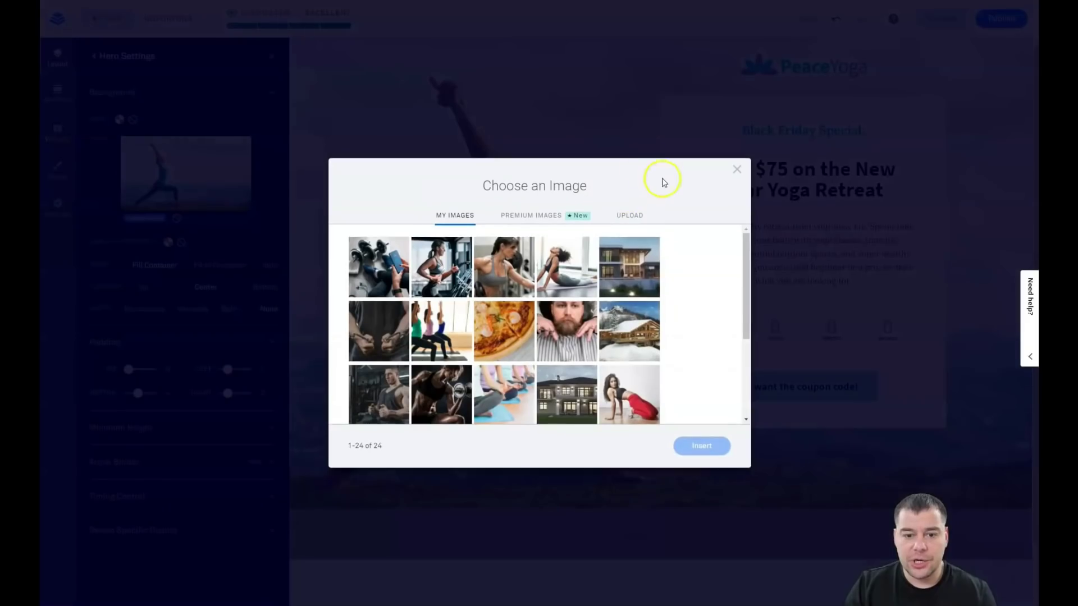
left_click(439, 327)
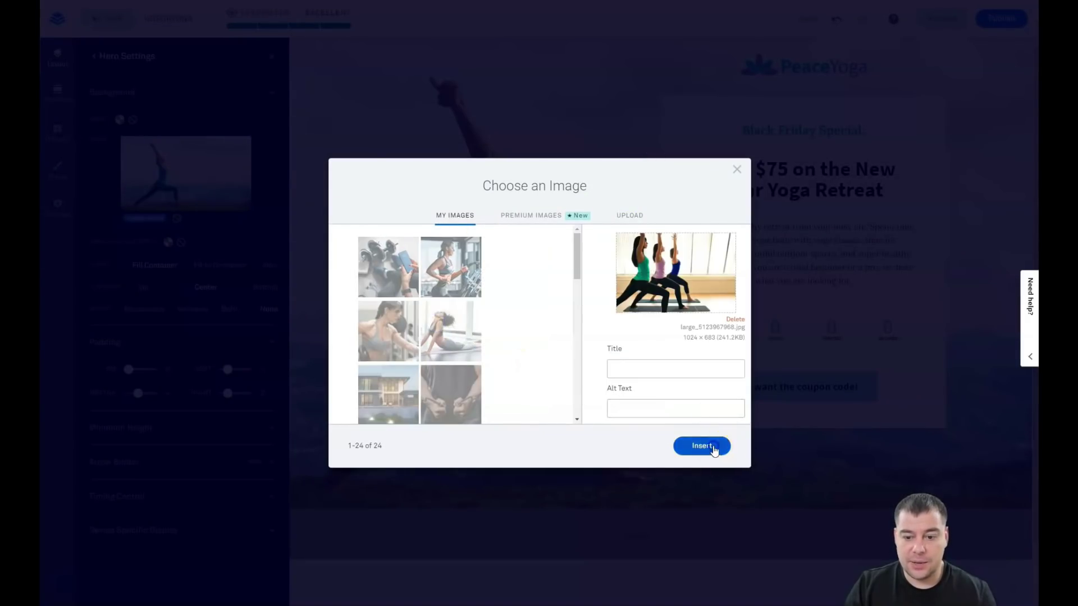
left_click(710, 446)
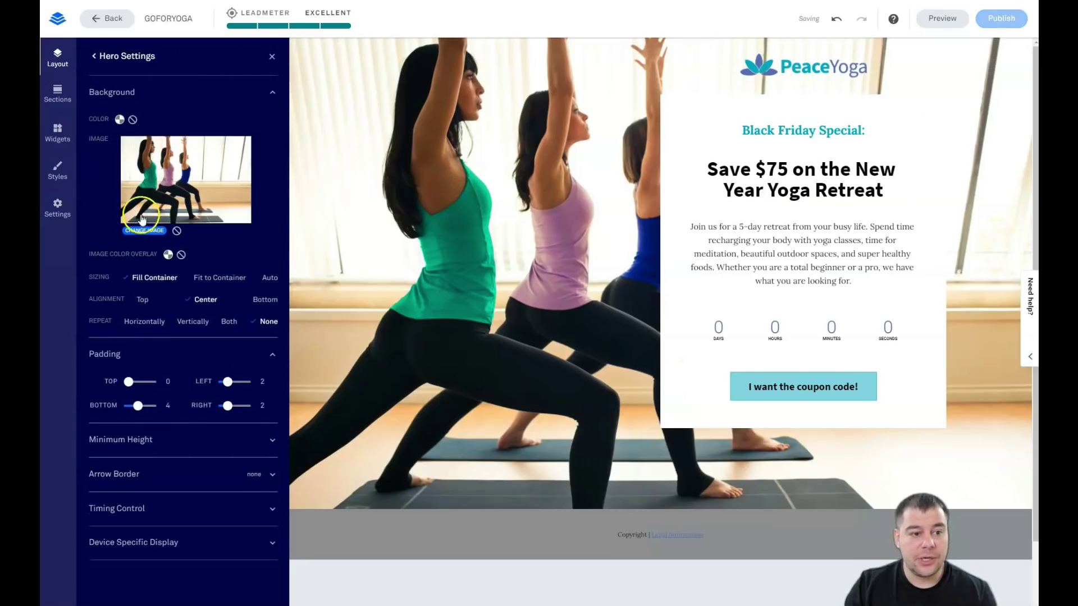
Step: Apply the light turquoise recent color as the Hero background's image overlay, and close the section settings
left_click(168, 255)
left_click(132, 335)
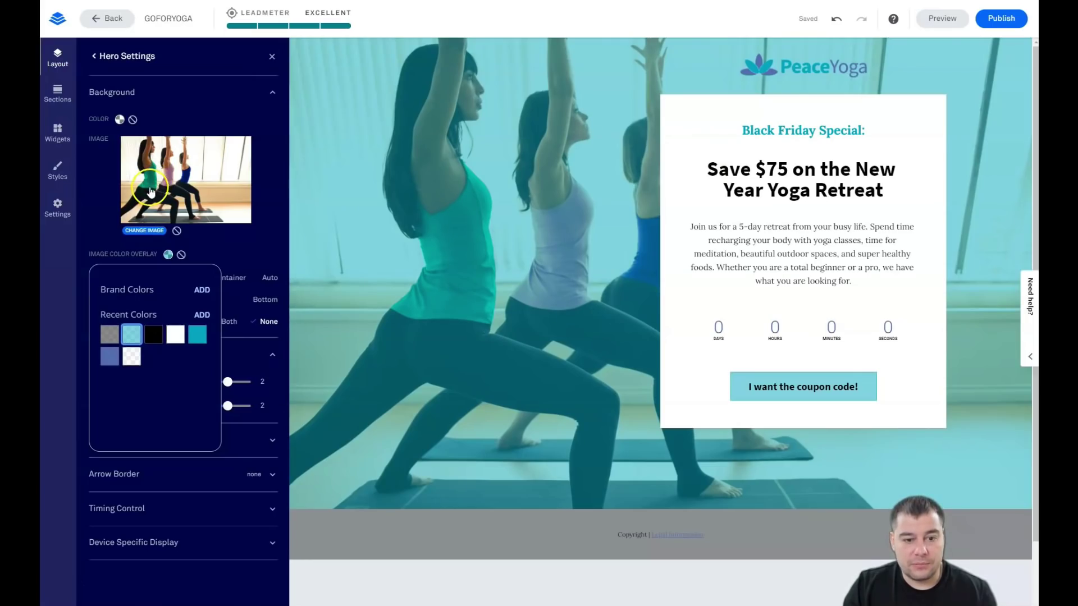
left_click(272, 57)
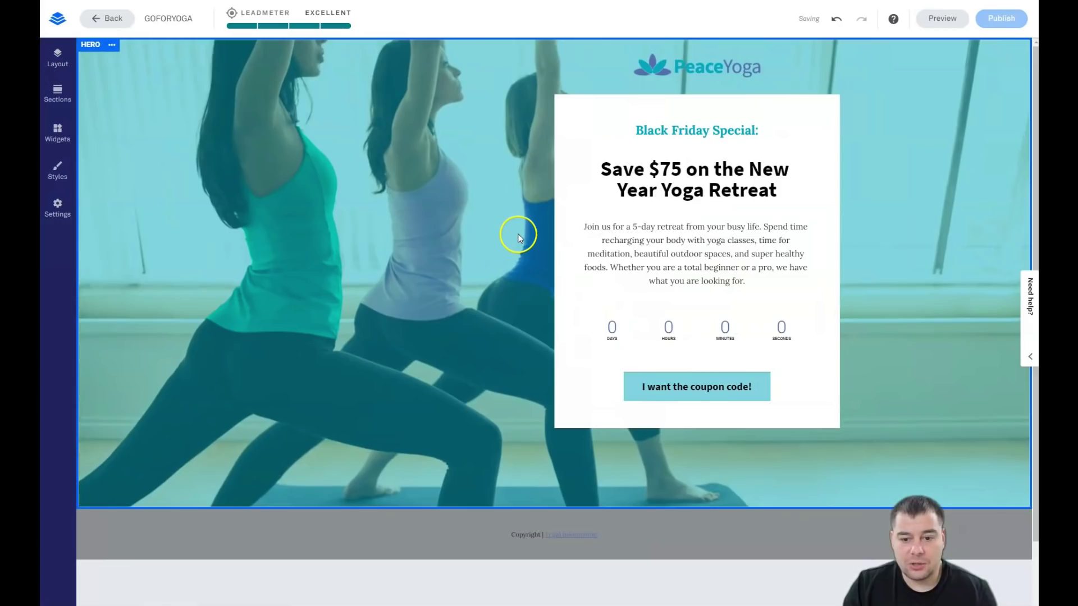
scroll(470, 234, "down", 2)
scroll(465, 228, "up", 2)
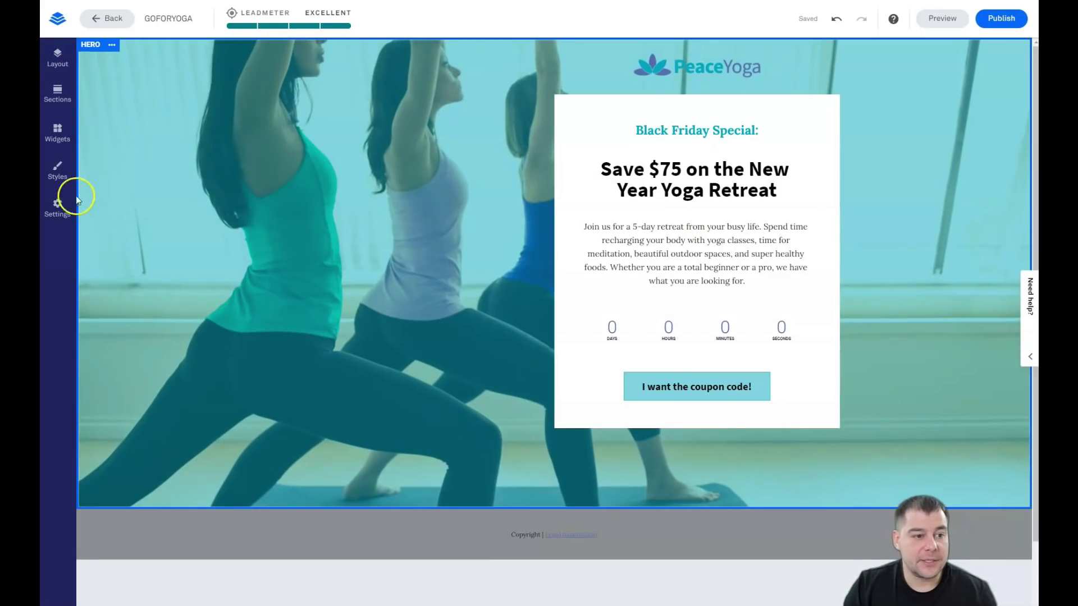
Step: Set the Hero section's minimum height to Full
left_click(112, 44)
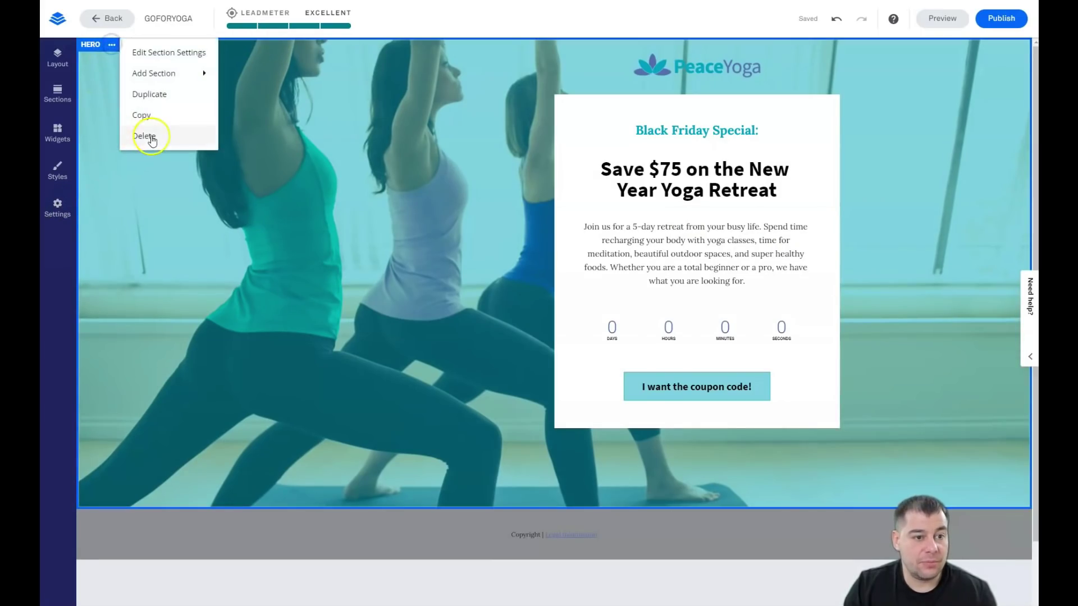
left_click(147, 52)
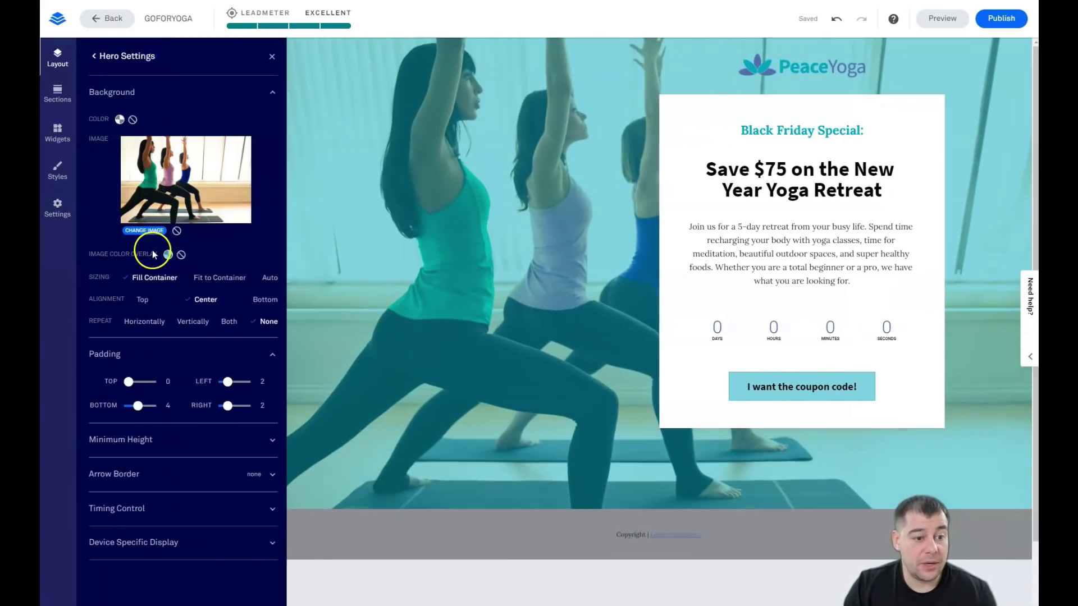
left_click(238, 440)
left_click(122, 467)
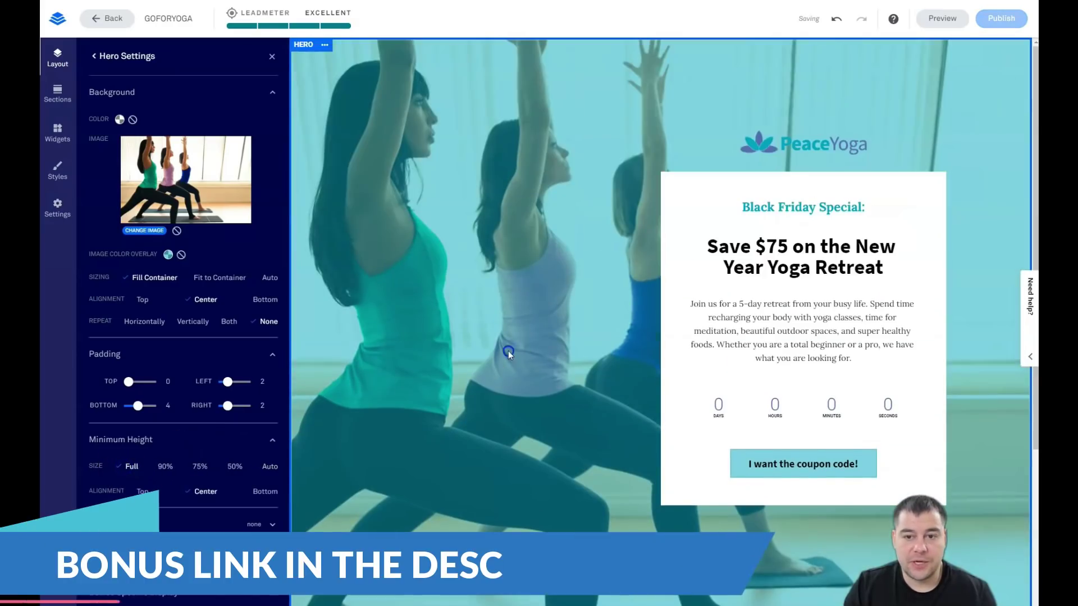
Step: Close the Hero section settings, look over the restyled page, and open the page-wide style options
left_click(271, 56)
scroll(449, 311, "down", 3)
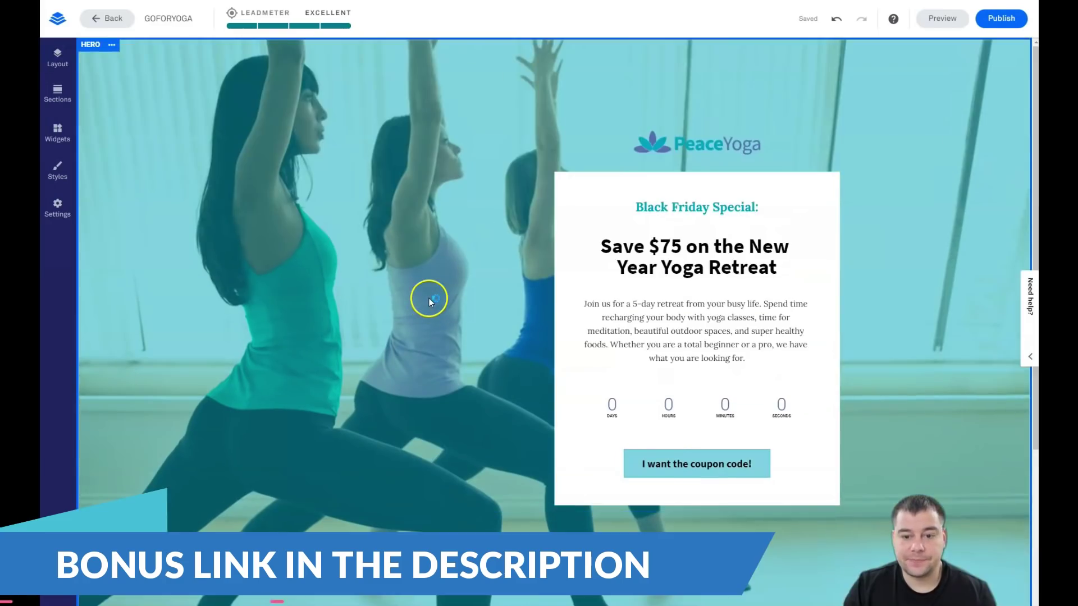
scroll(429, 299, "down", 5)
scroll(399, 292, "up", 5)
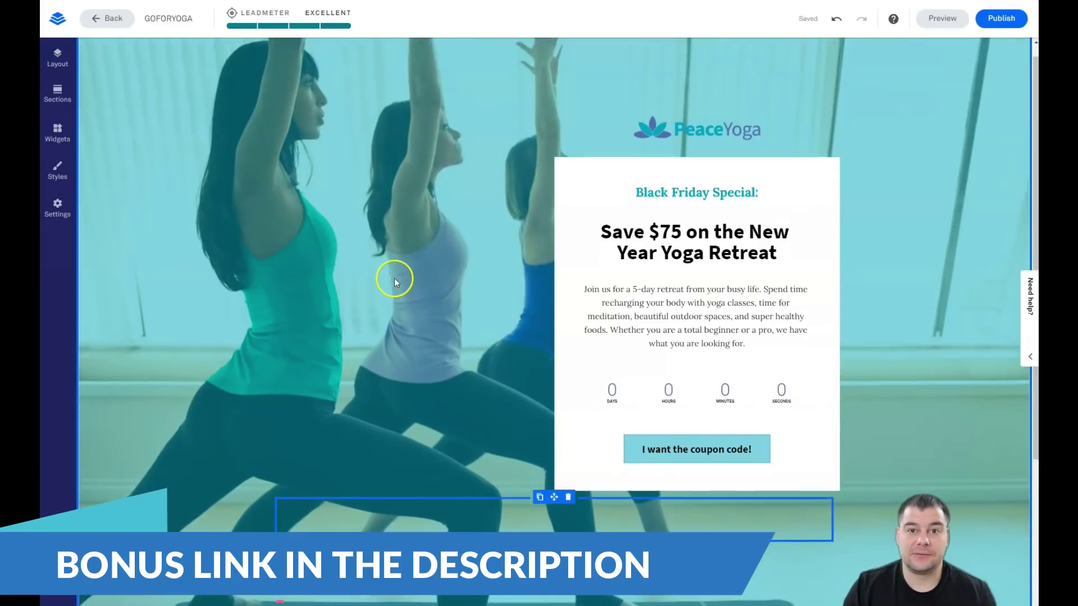
left_click(66, 185)
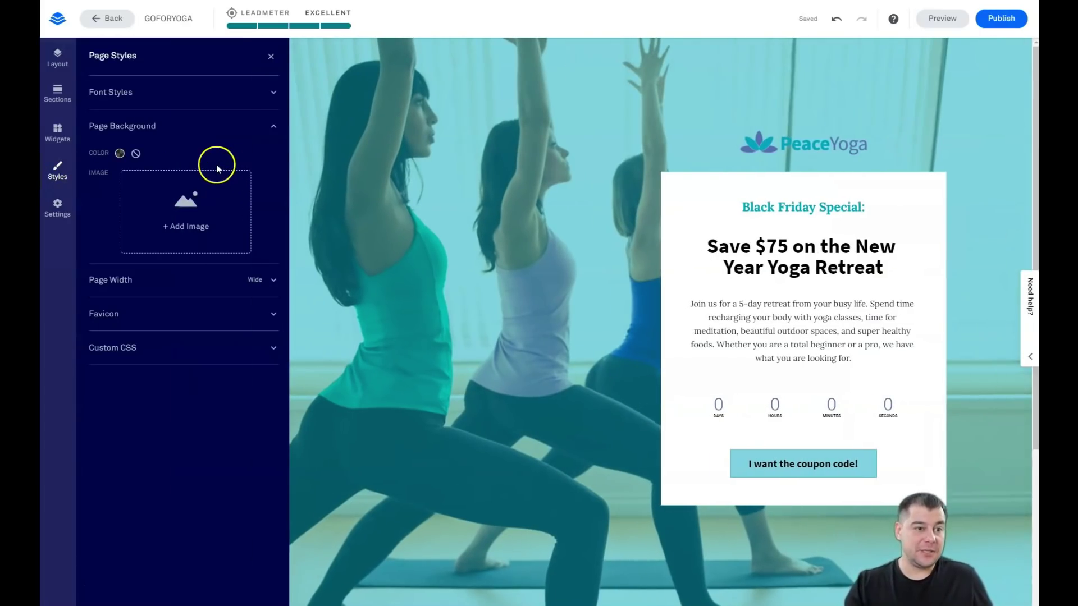
Step: Review the page's SEO settings and try the option that stops search engines from indexing it, switching it on and off
left_click(57, 206)
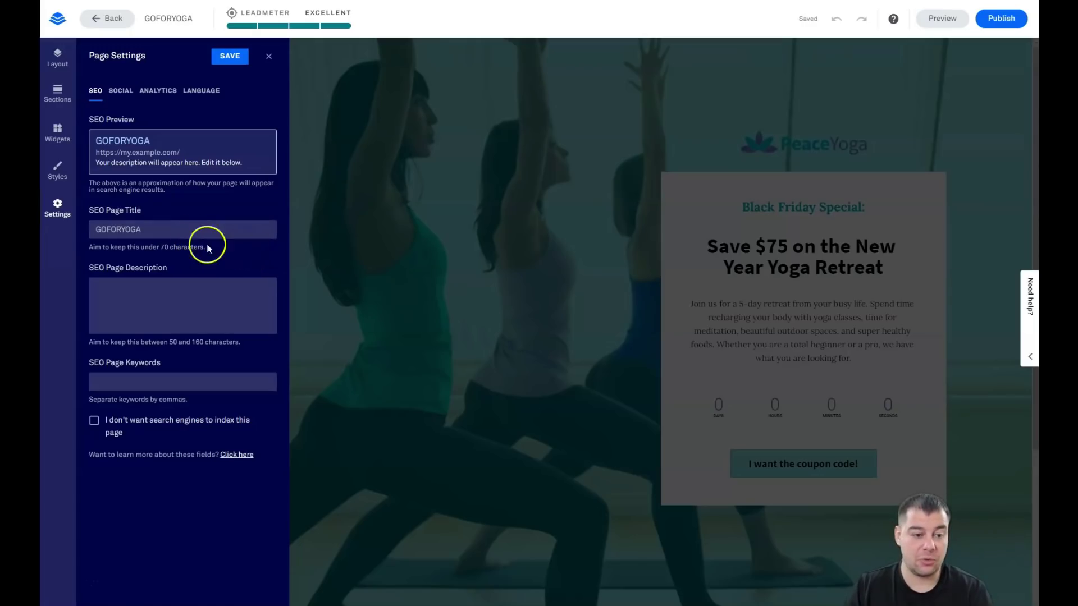
left_click(93, 422)
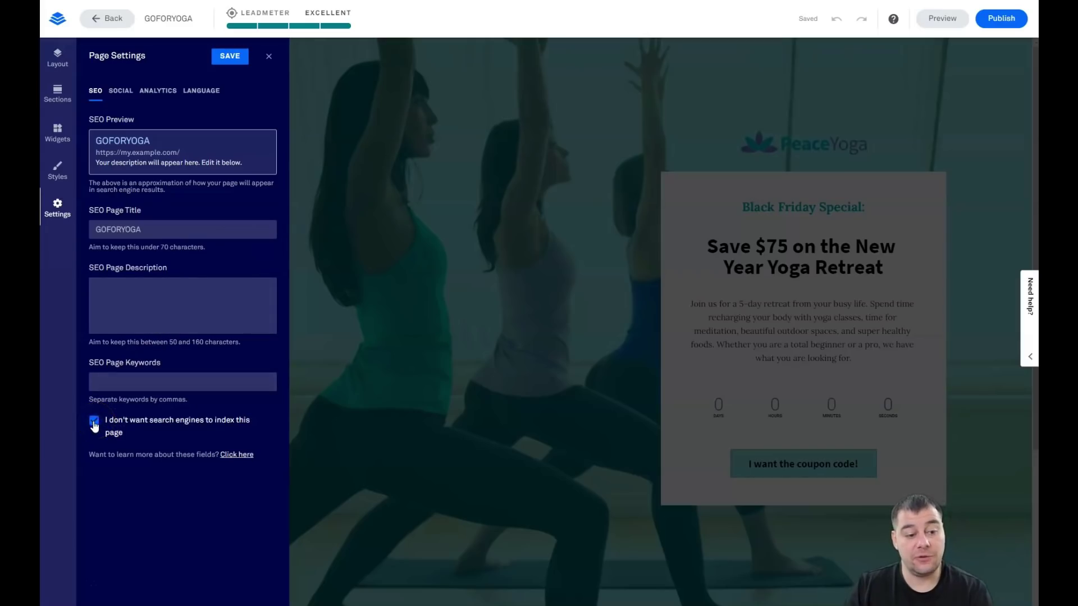
left_click(94, 422)
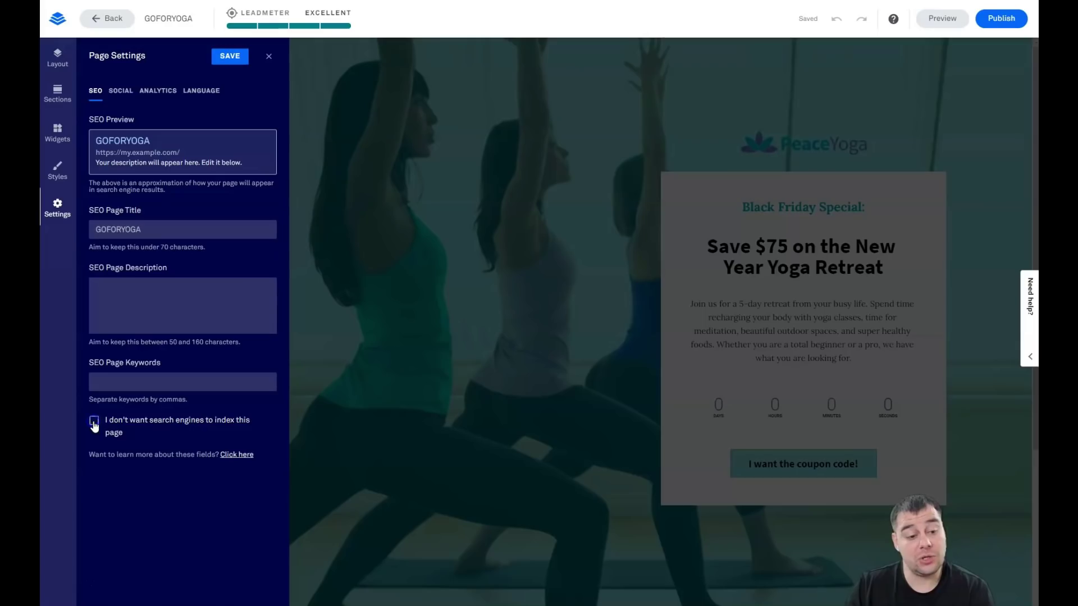
Step: Review the page's social, analytics and display language settings, and save and close the page settings
left_click(119, 93)
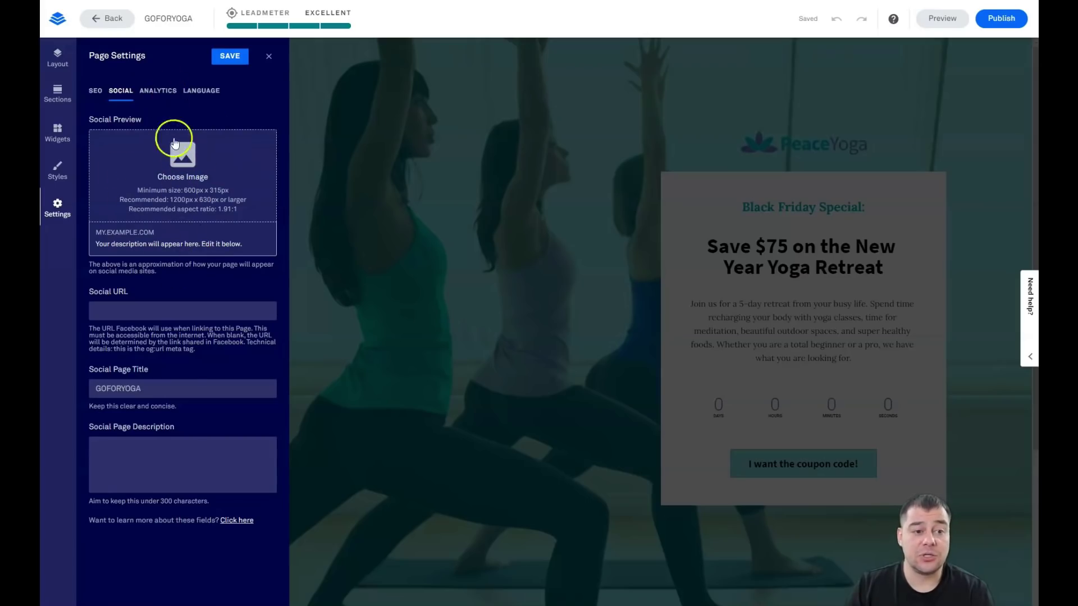
left_click(159, 91)
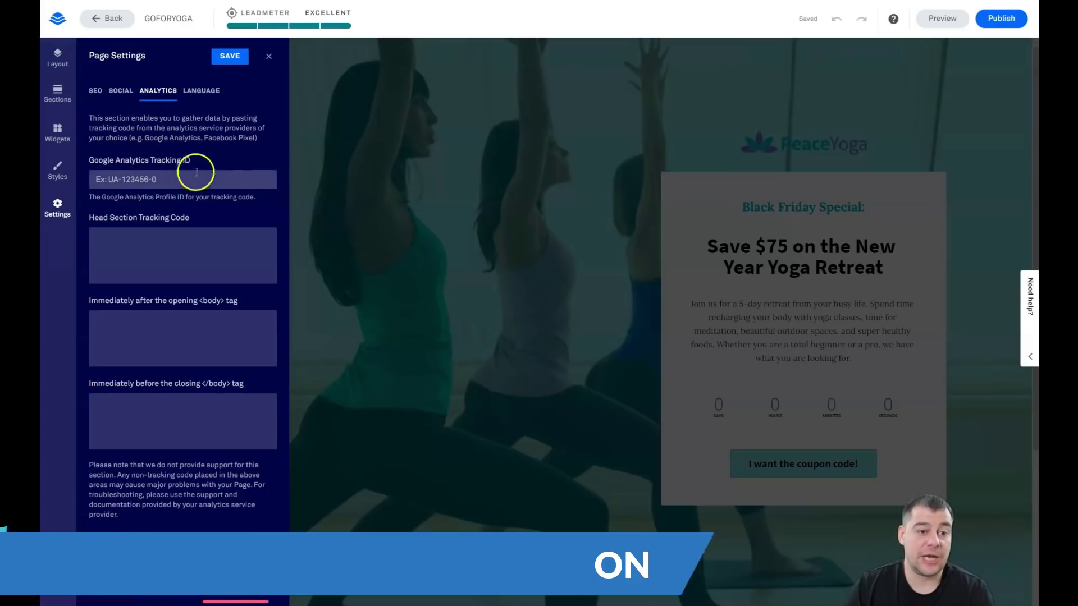
left_click(209, 91)
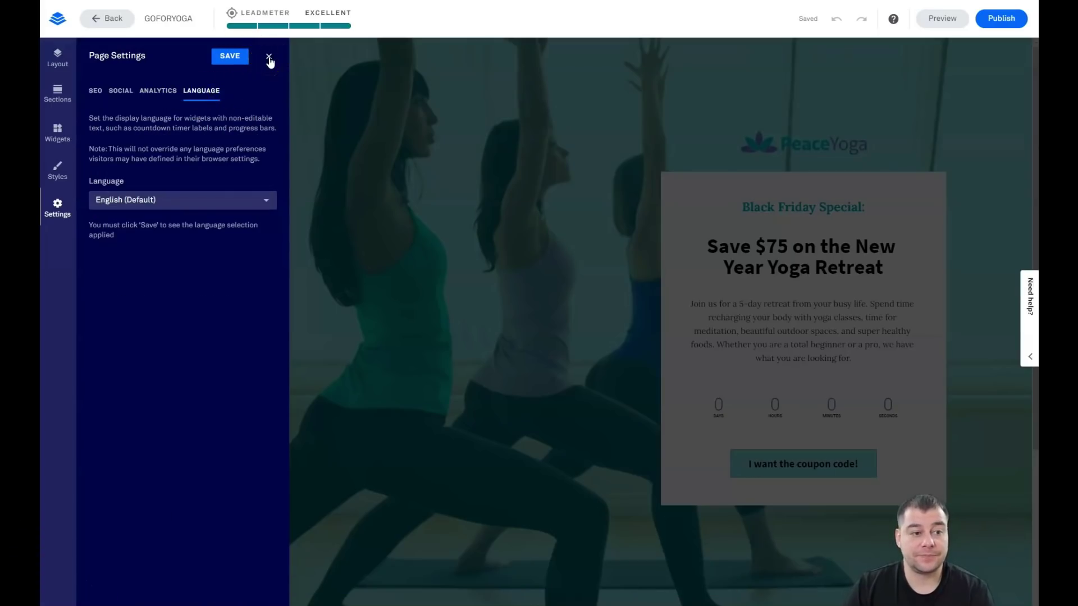
left_click(251, 207)
left_click(266, 58)
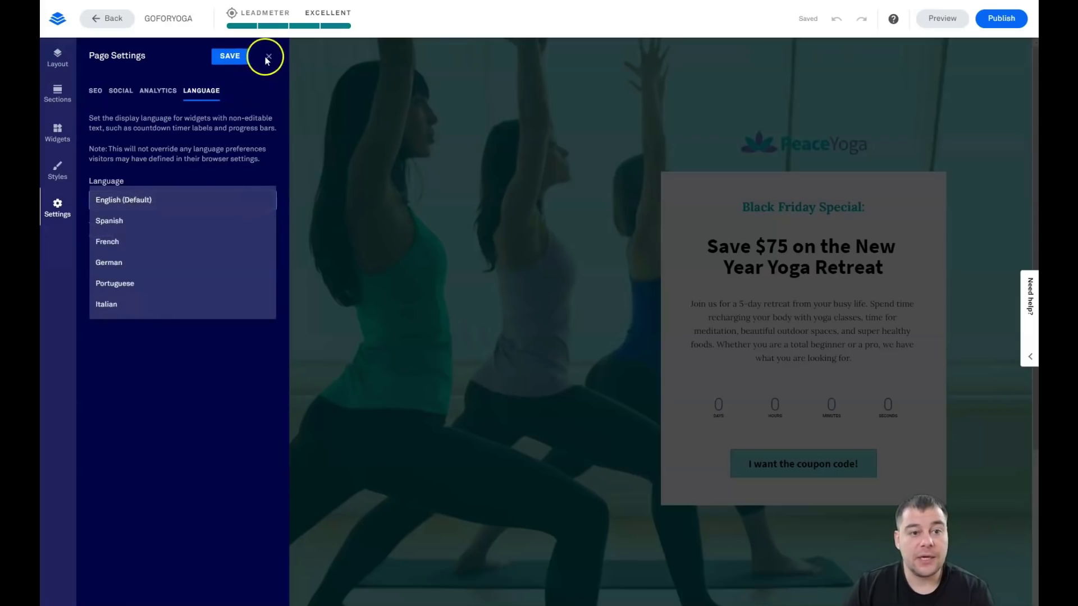
left_click(269, 57)
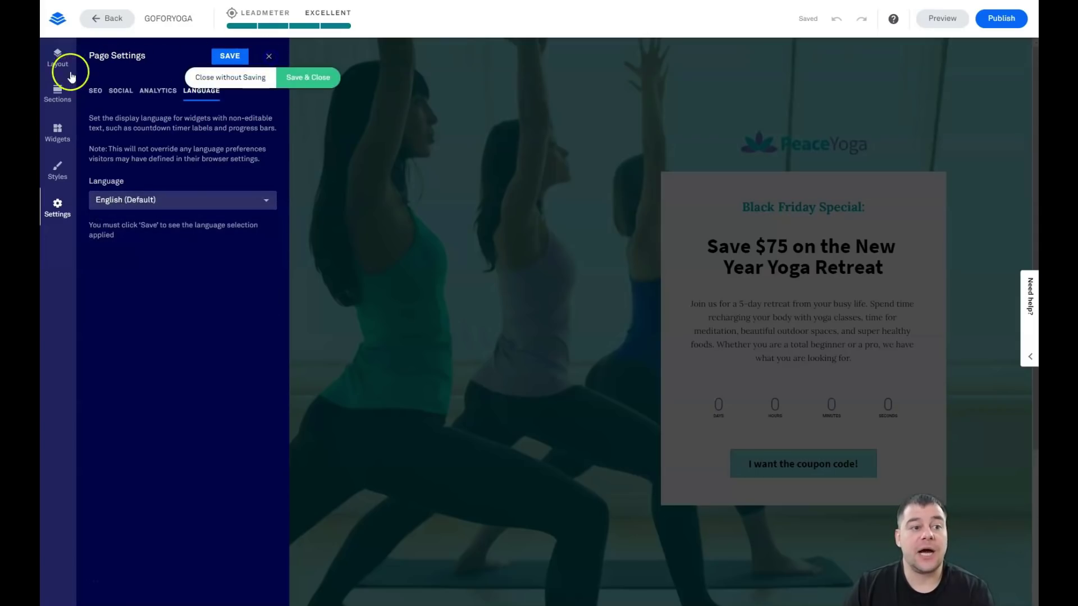
left_click(313, 78)
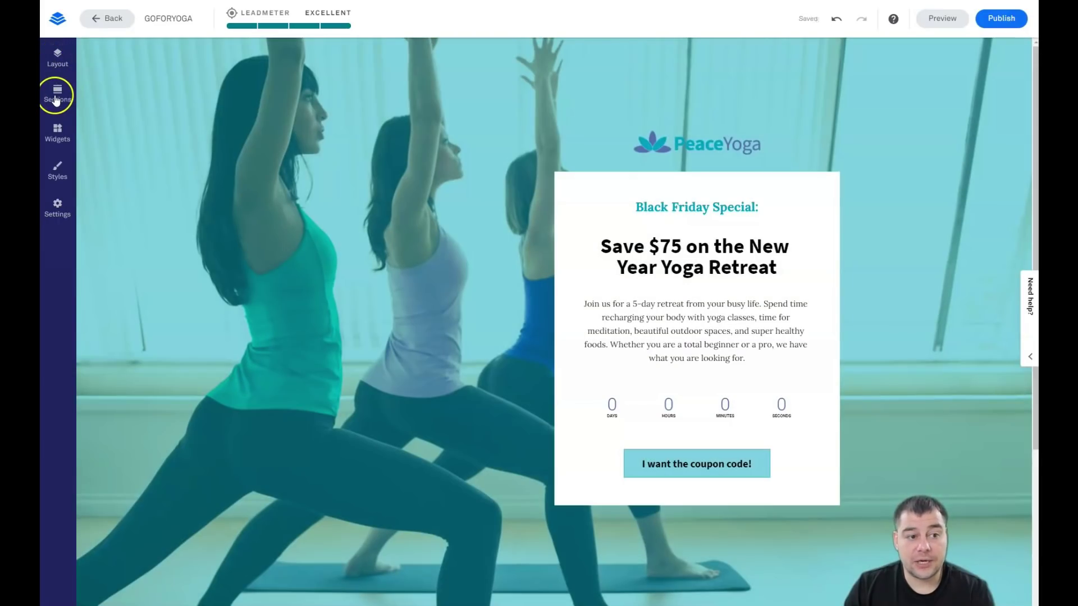
Step: Review the full set of available widgets, revisit the page styles and SEO settings, and close the page settings
left_click(57, 135)
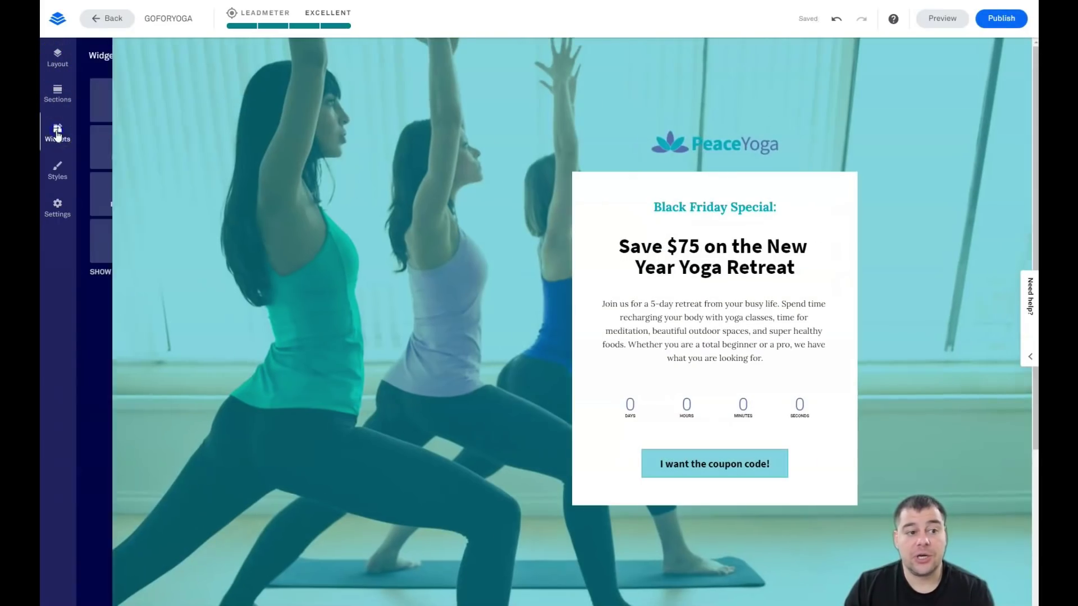
left_click(122, 273)
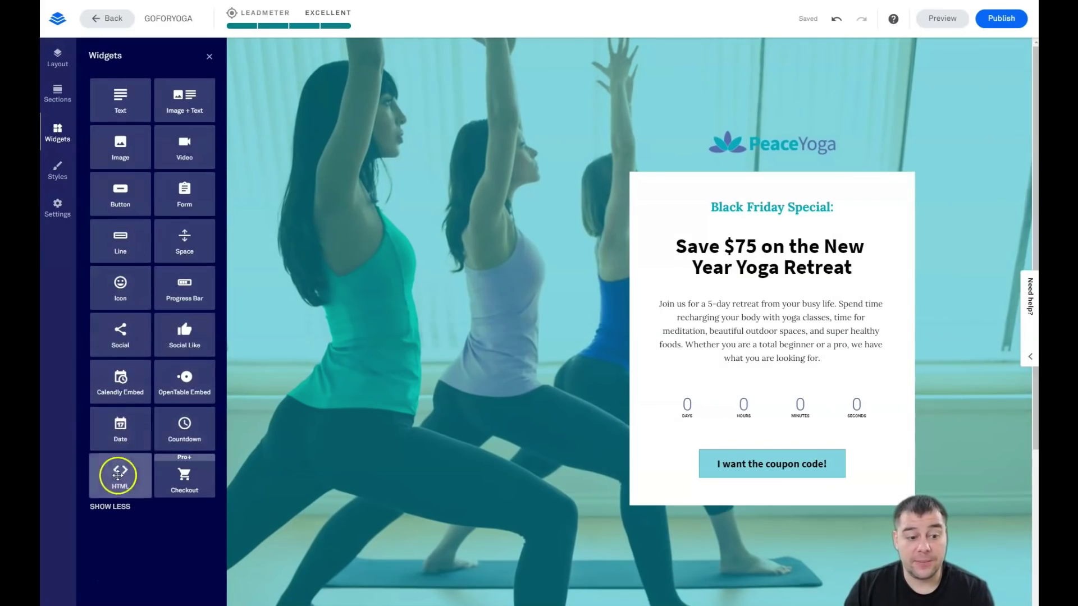
left_click(111, 506)
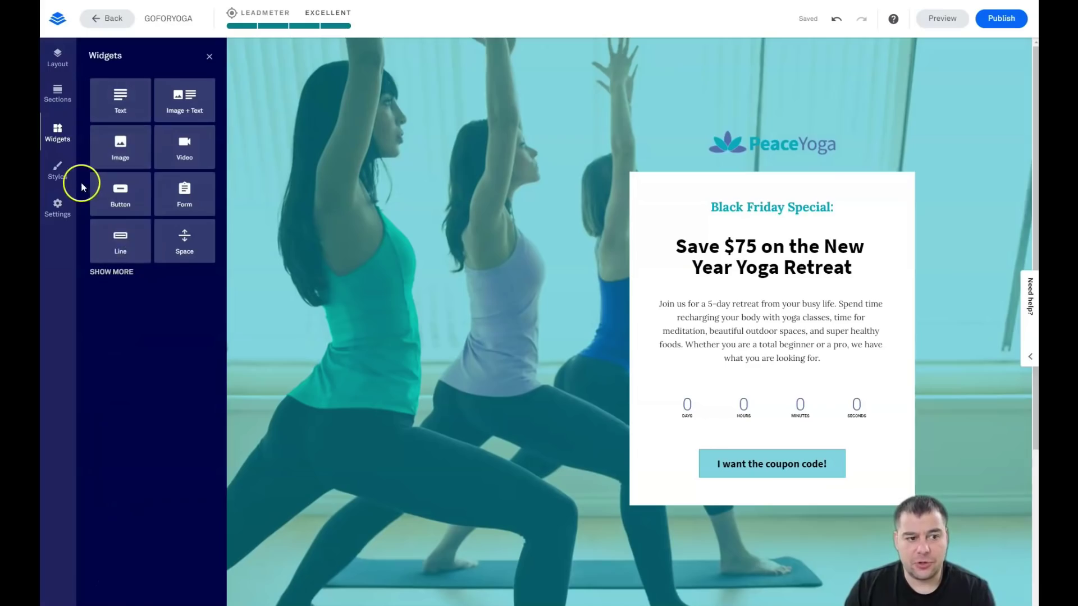
left_click(57, 169)
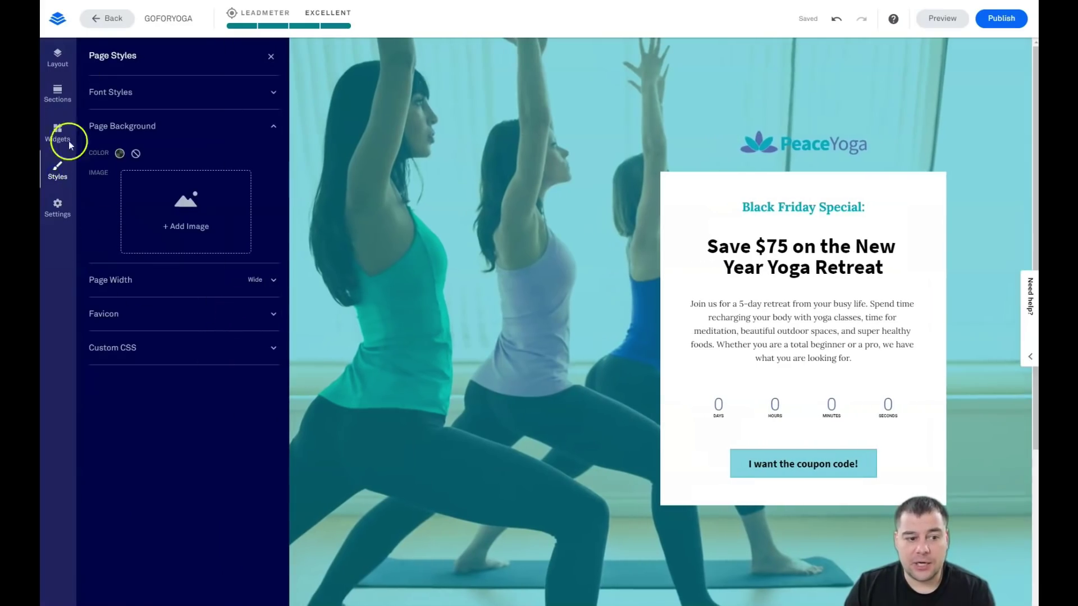
left_click(57, 208)
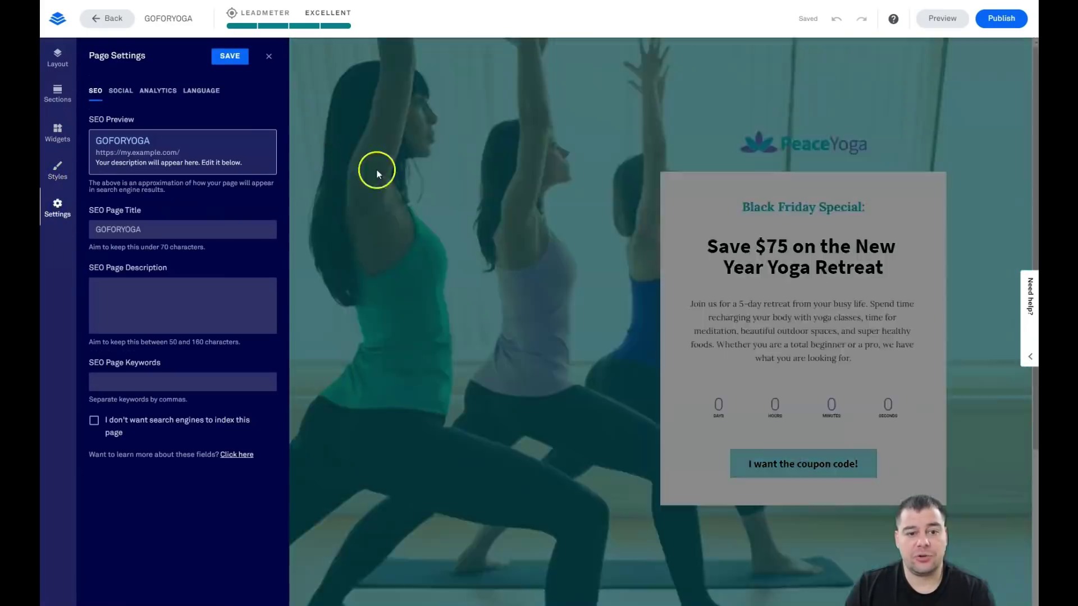
left_click(270, 56)
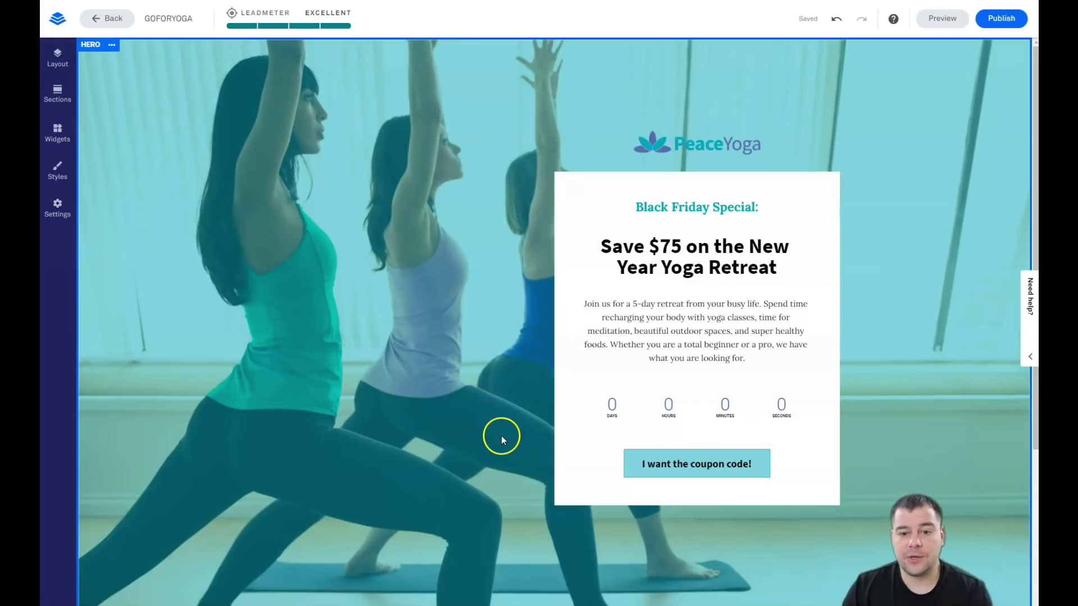